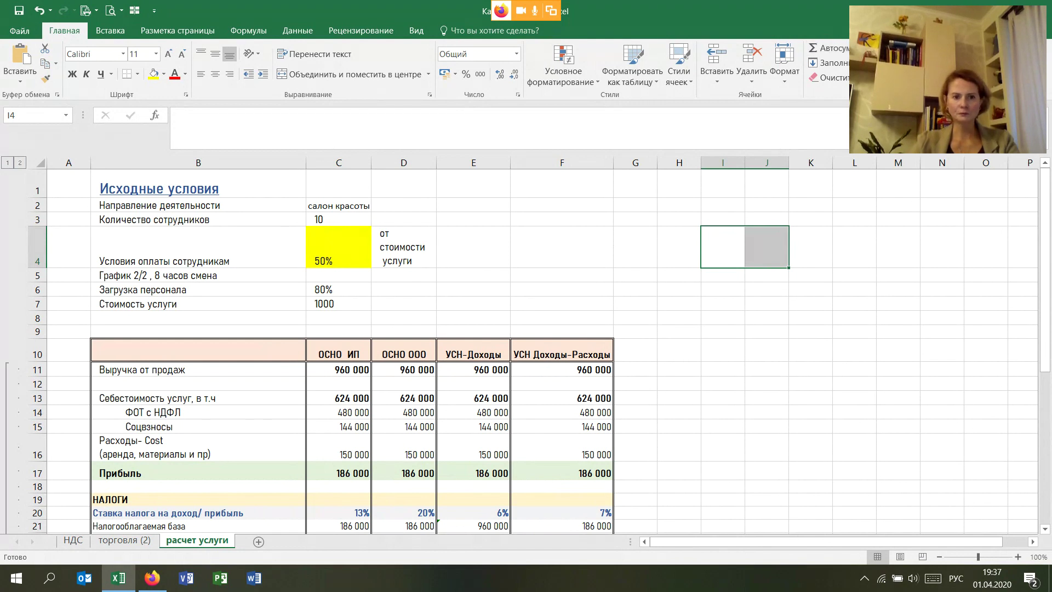
# Step: Switch to the webinar page in Firefox to check the chat, and return to the calculator workbook in Excel
pyautogui.hotkey('alt', 'Tab')
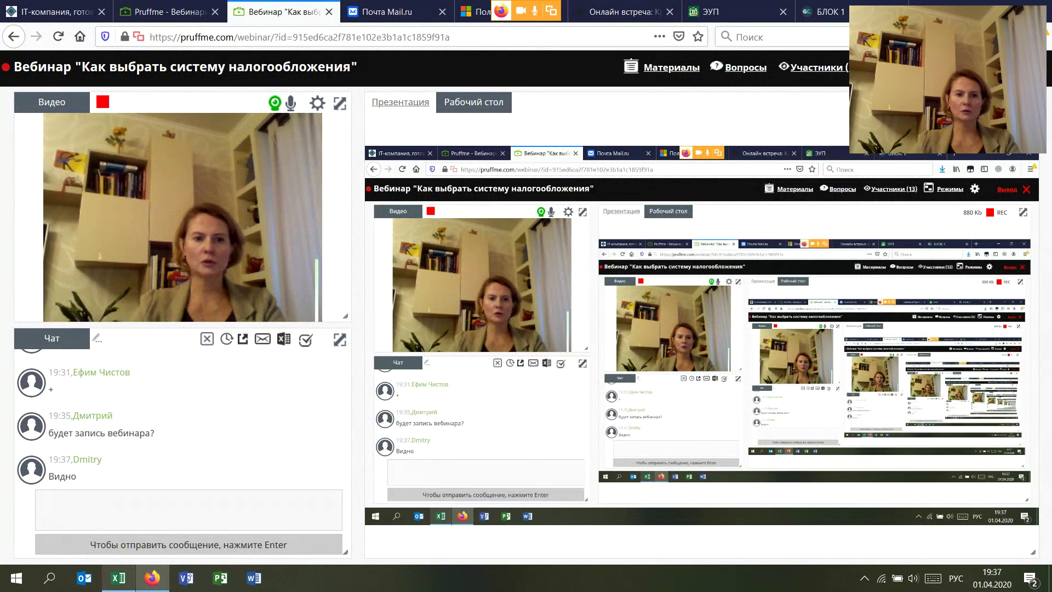
pyautogui.moveTo(118, 578)
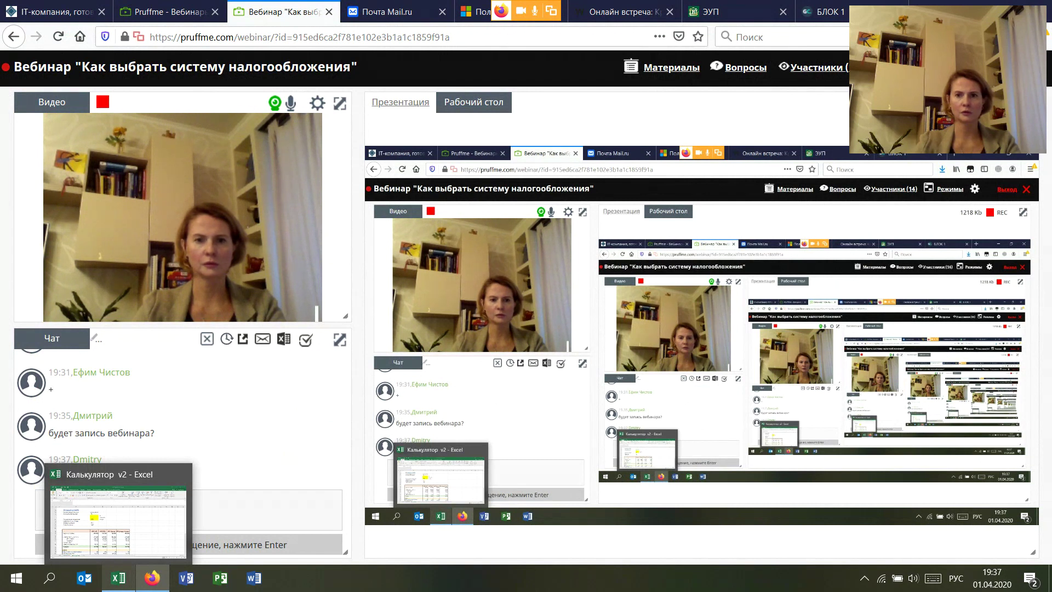
pyautogui.moveTo(118, 520)
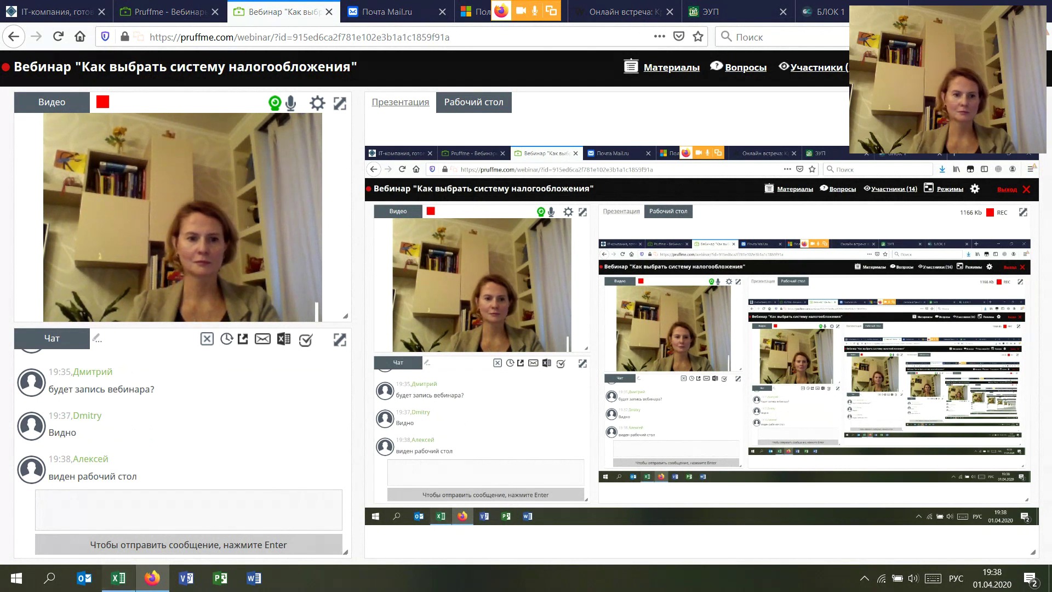
pyautogui.hotkey('alt', 'Tab')
pyautogui.scroll(-3, 526, 351)
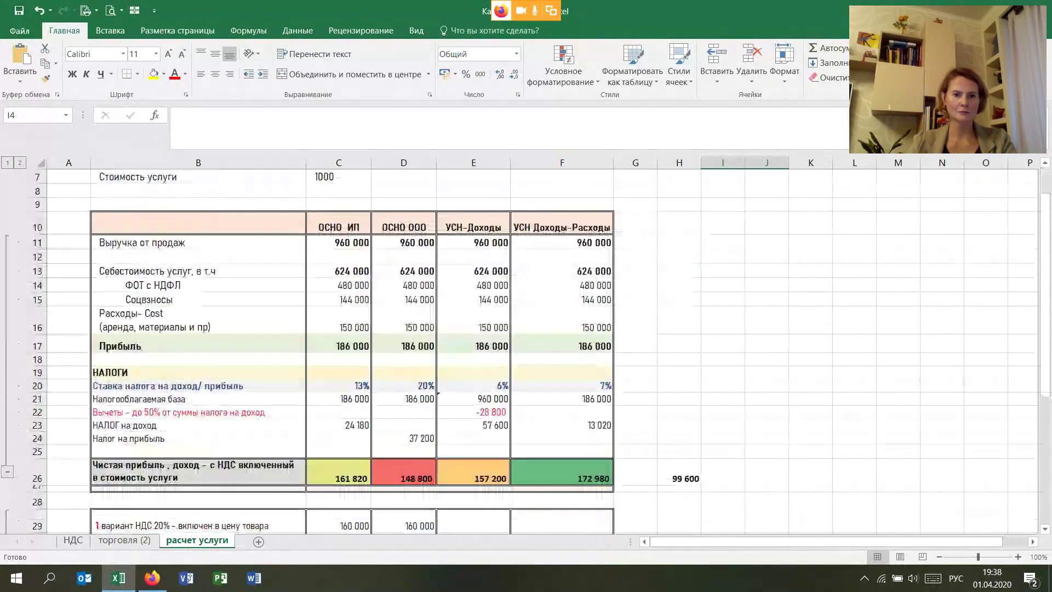
pyautogui.scroll(3, 526, 350)
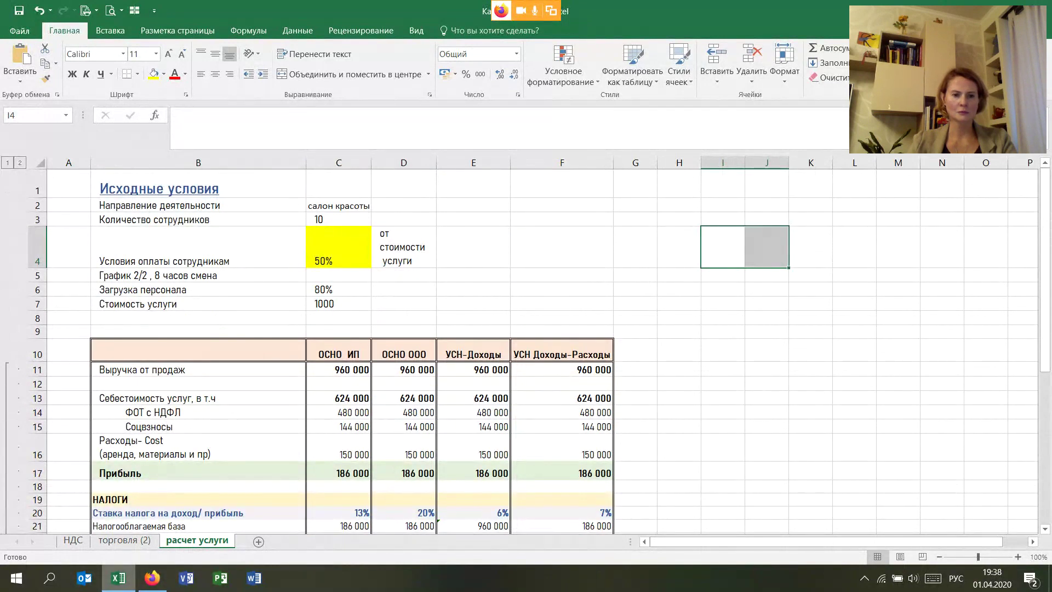
pyautogui.moveTo(152, 578)
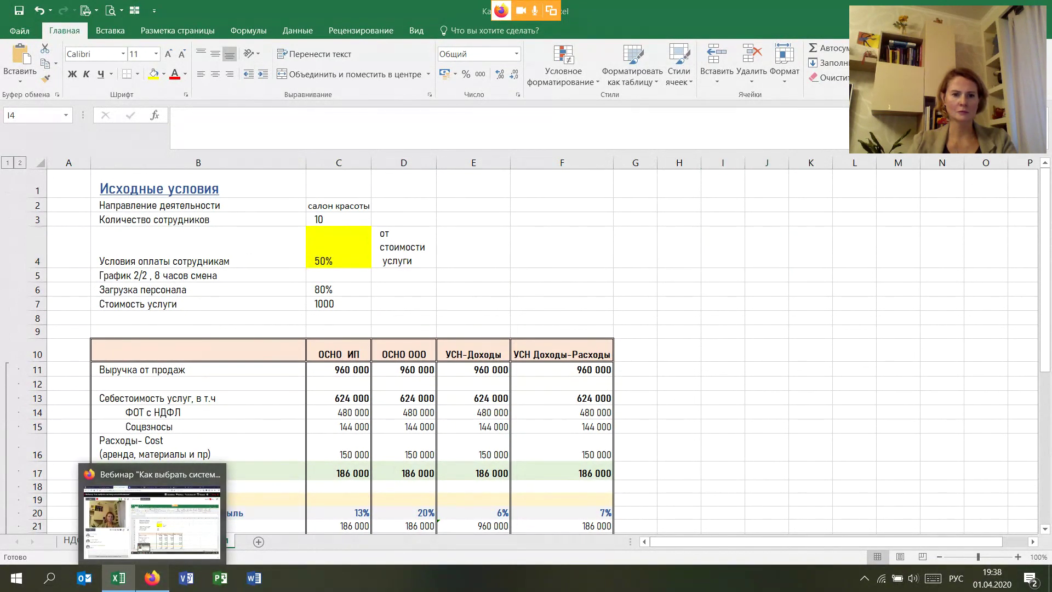
pyautogui.click(152, 577)
pyautogui.hotkey('alt', 'Tab')
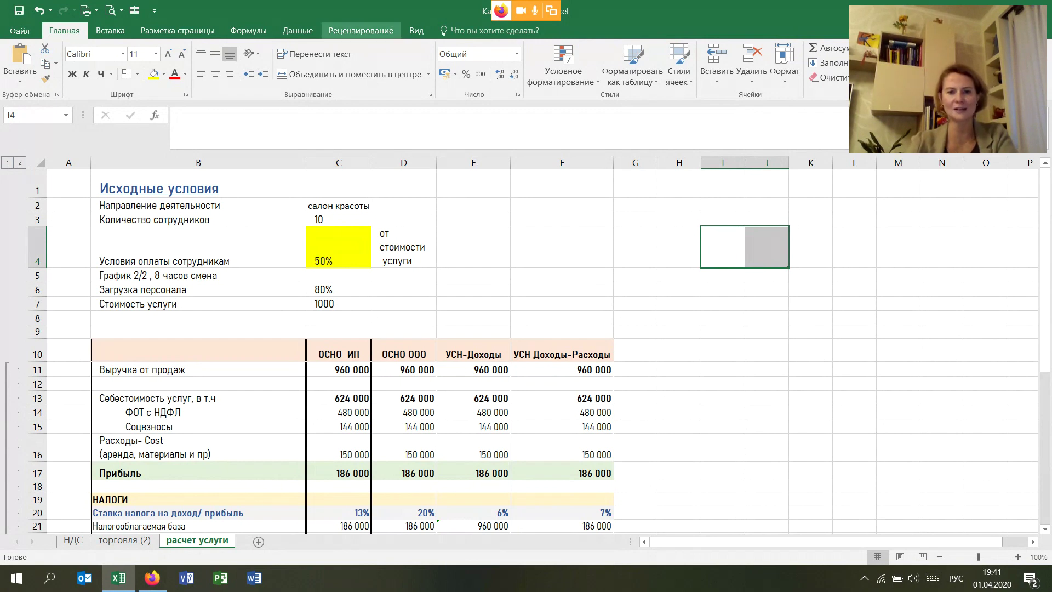
# Step: Review the tax regime comparison down to the net profit row and highlight that row across all four regimes
pyautogui.scroll(-2, 526, 350)
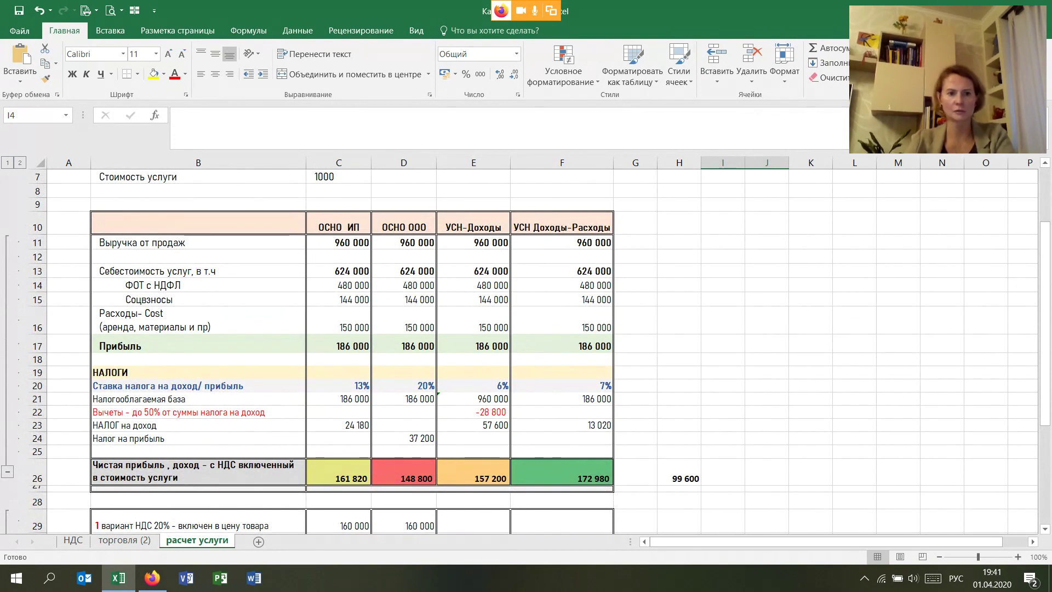
pyautogui.scroll(-1, 526, 351)
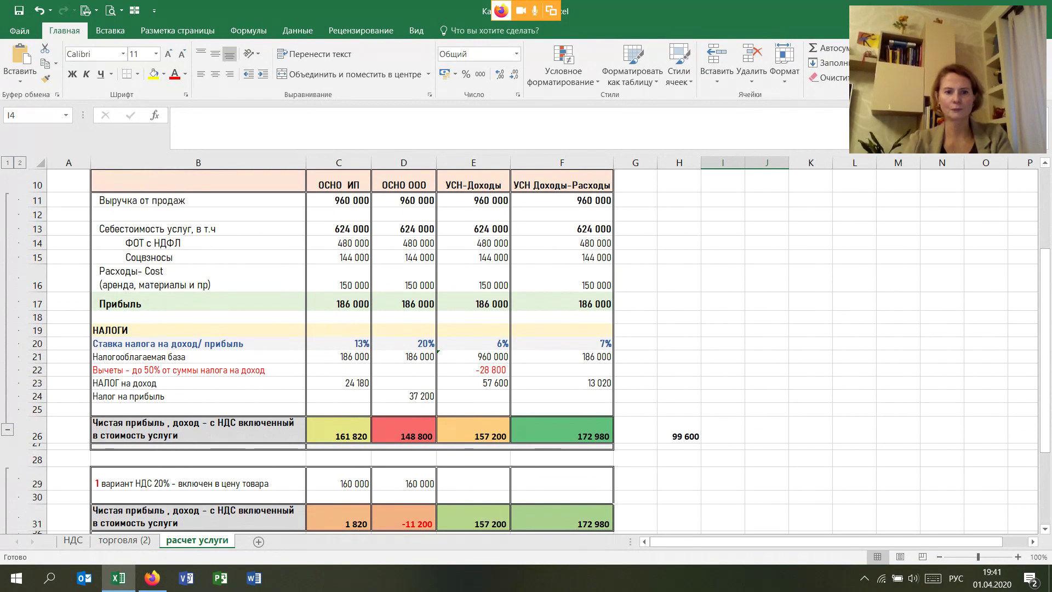
pyautogui.scroll(-4, 525, 351)
pyautogui.scroll(4, 526, 351)
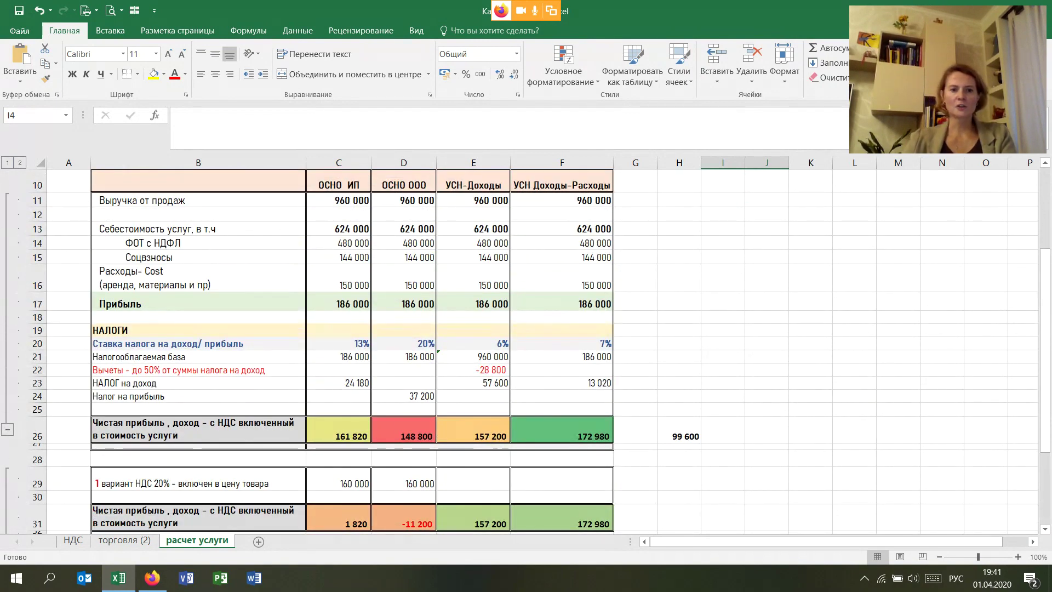
pyautogui.moveTo(197, 433); pyautogui.dragTo(561, 446)
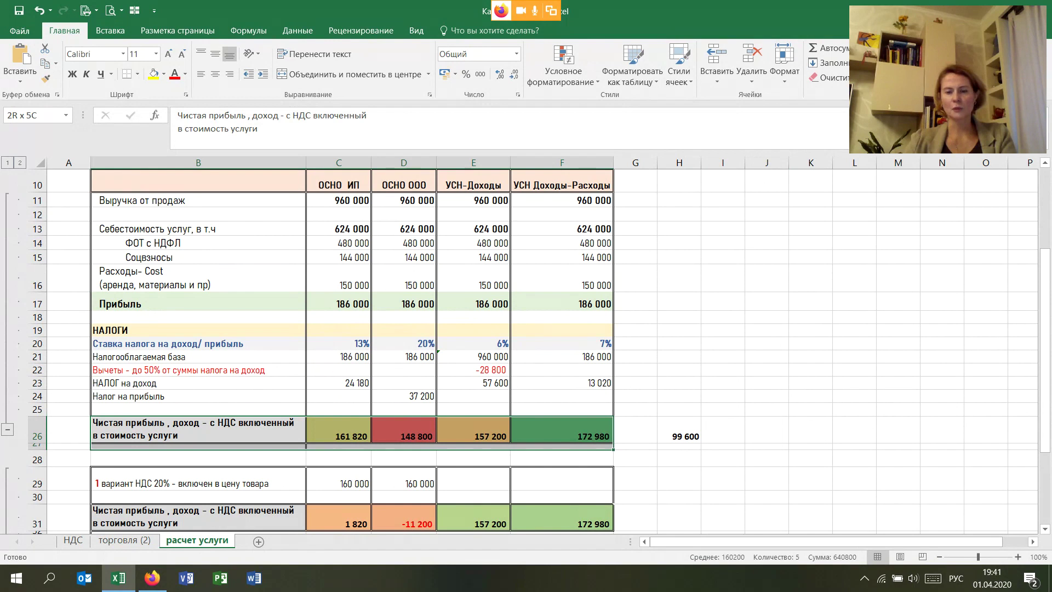
pyautogui.click(197, 383)
# Step: Enter the formula =C22+C23+C24 in C19 to total the taxes for the ОСНО ИП regime
pyautogui.click(339, 329)
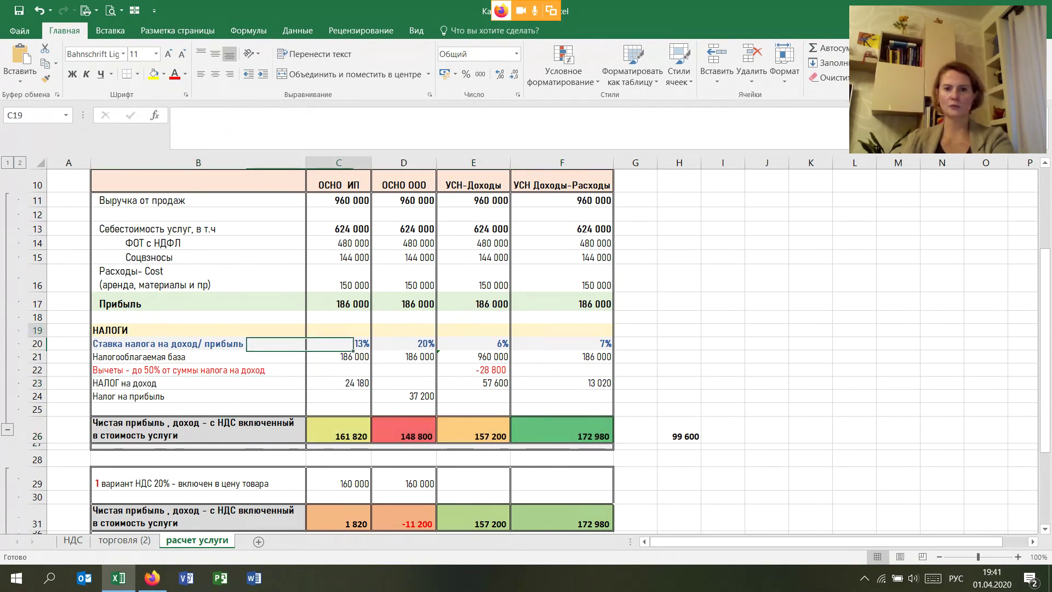
pyautogui.write('=')
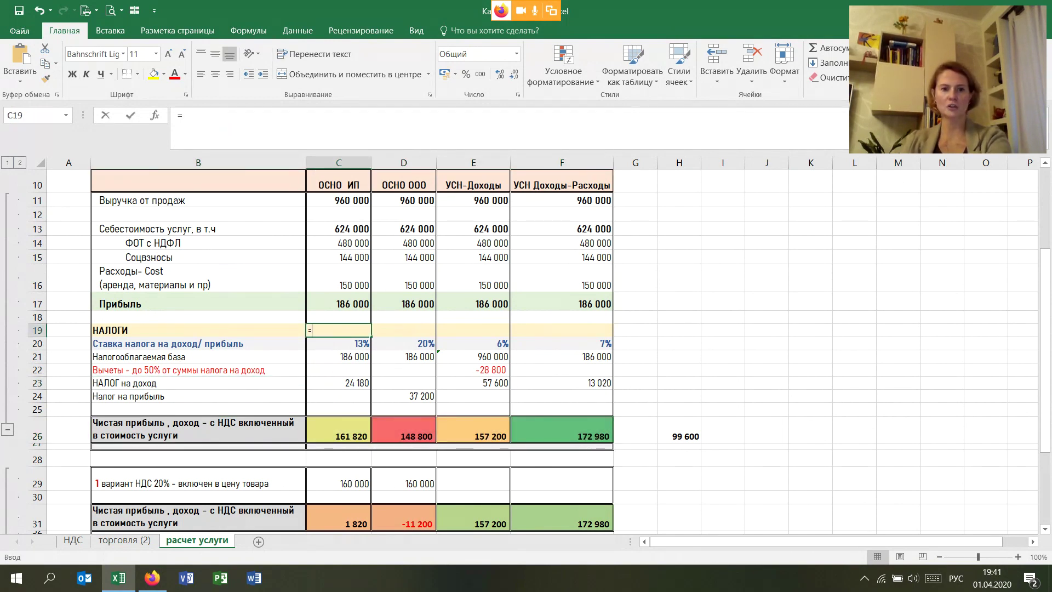
pyautogui.click(339, 370)
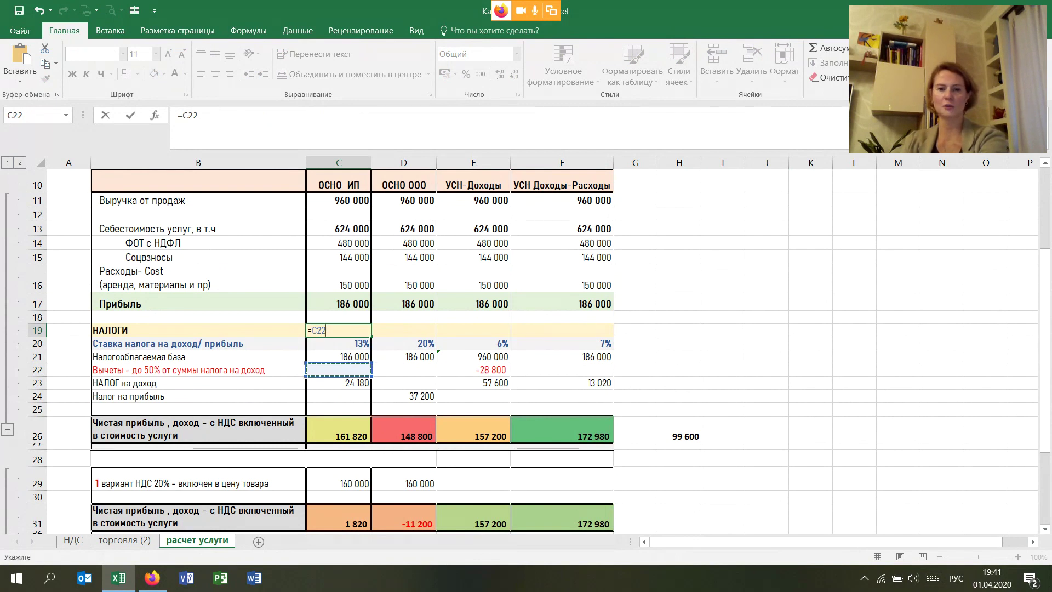
pyautogui.write('+')
pyautogui.click(338, 382)
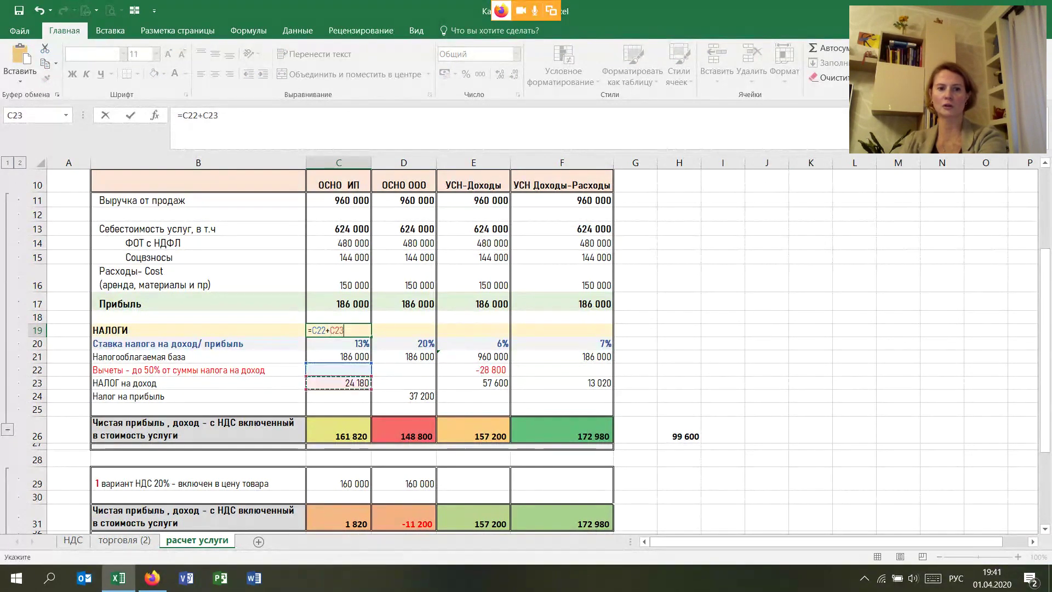
pyautogui.write('+')
pyautogui.click(339, 395)
pyautogui.press('Return')
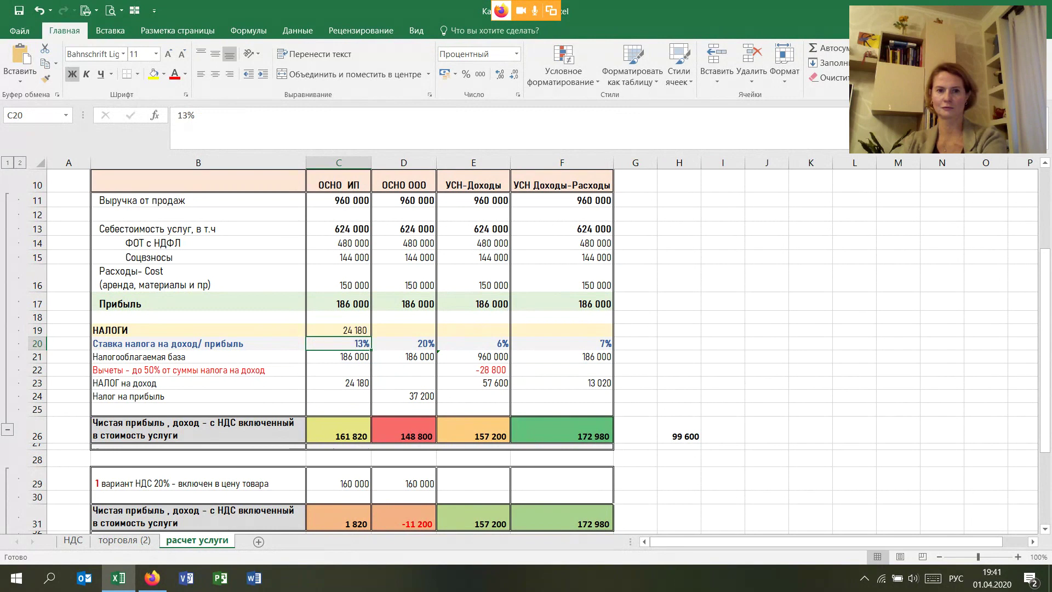
# Step: Fill the НАЛОГИ total formula from C19 across to F19 and select row 19
pyautogui.click(339, 330)
pyautogui.moveTo(371, 336); pyautogui.dragTo(607, 332)
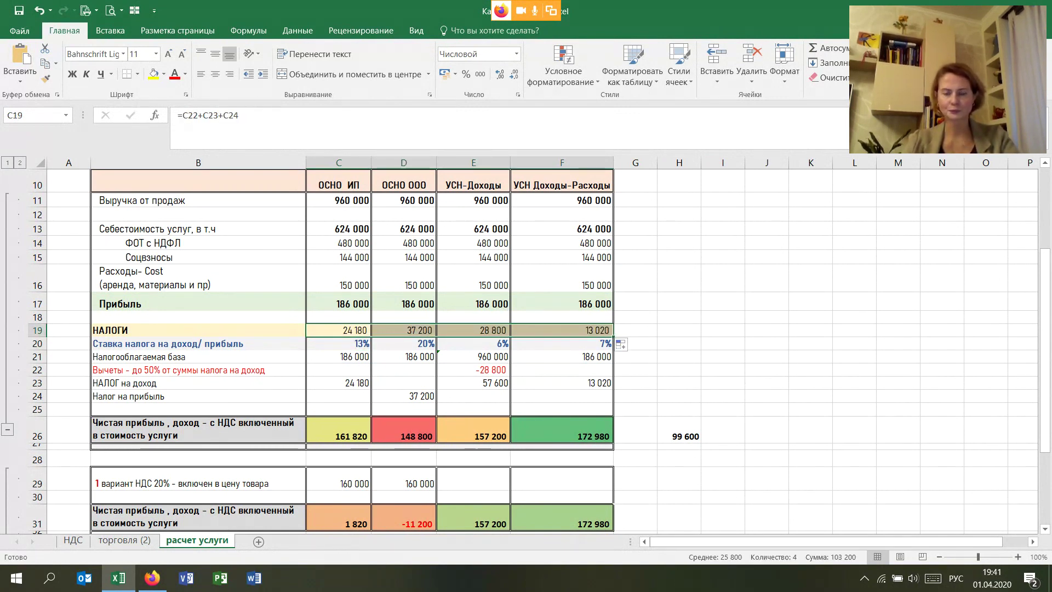
pyautogui.click(722, 257)
pyautogui.click(679, 257)
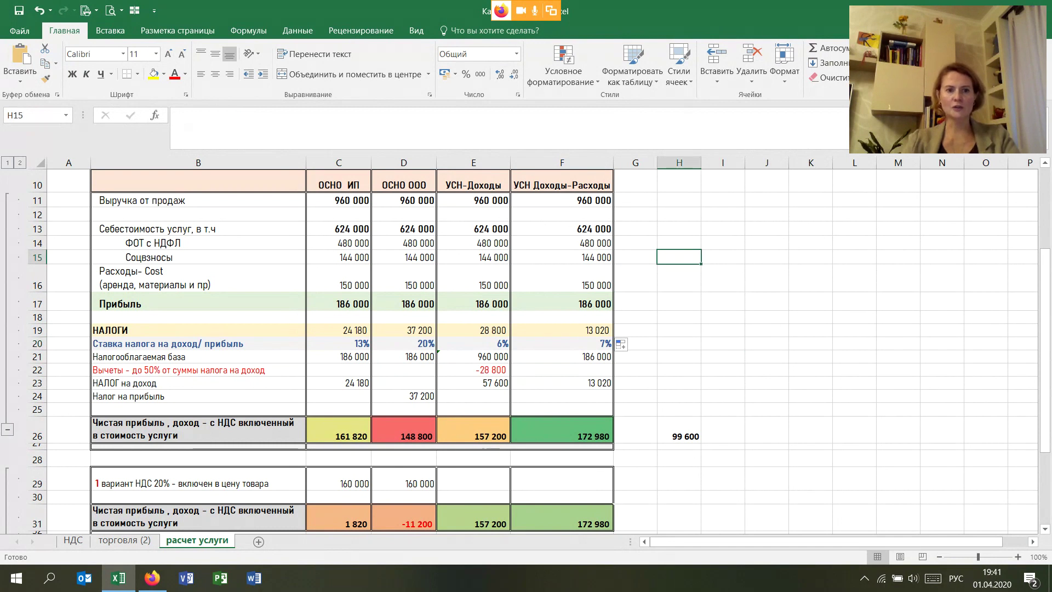
pyautogui.click(199, 329)
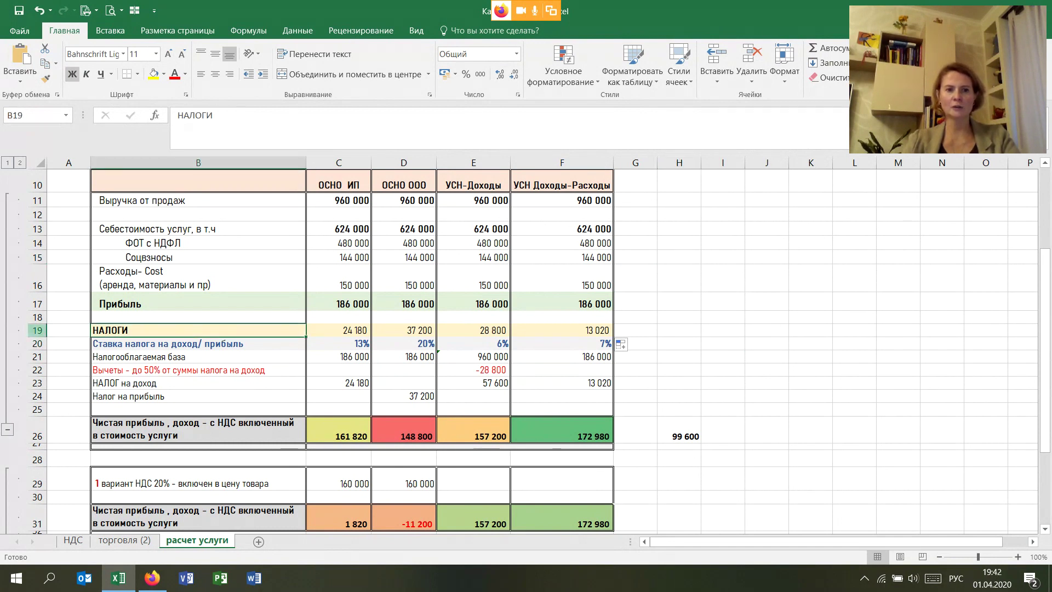
pyautogui.click(37, 330)
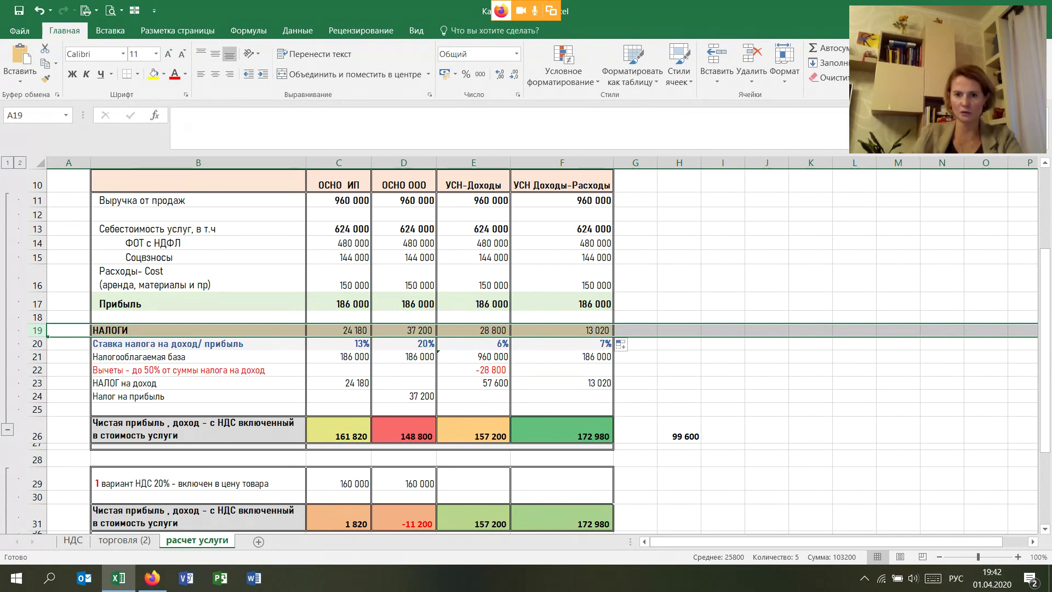
# Step: Set the УСН Доходы-Расходы tax rate in F20 to 15%
pyautogui.click(561, 344)
pyautogui.write('15')
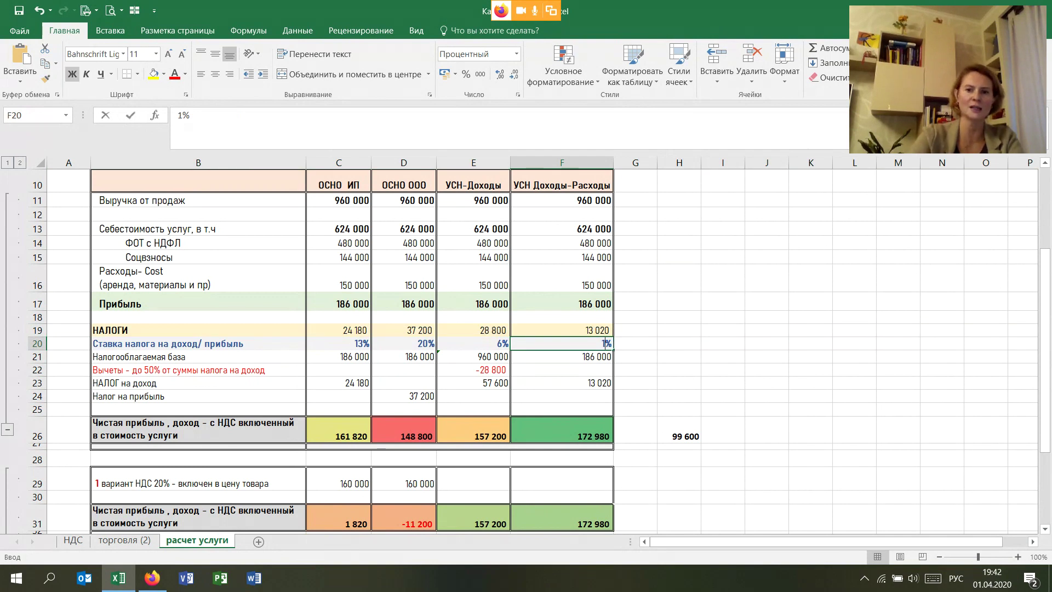
pyautogui.press('Return')
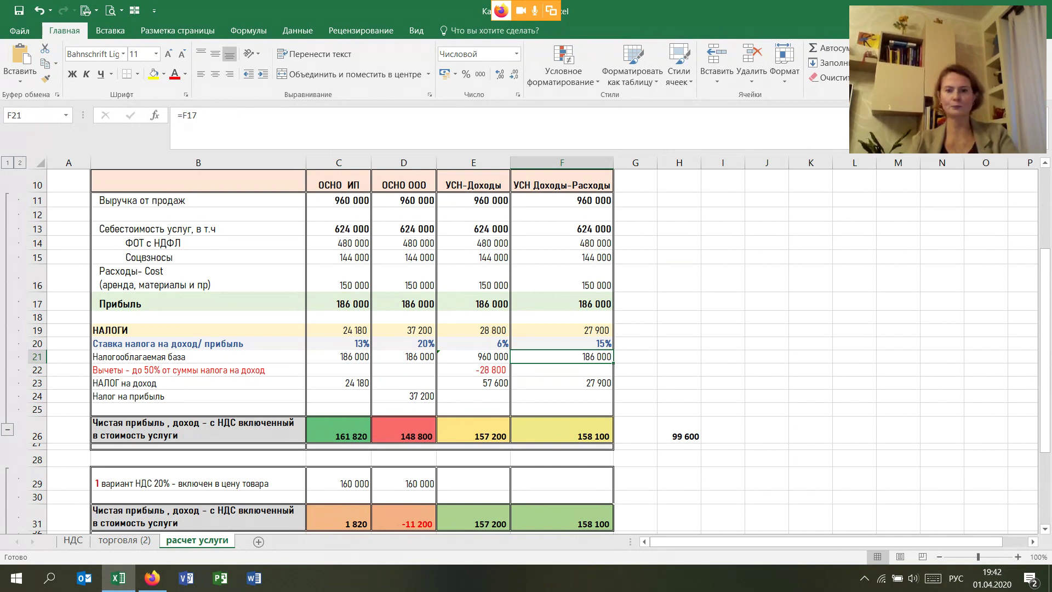
# Step: Set the УСН Доходы-Расходы tax rate in F20 back to 7%
pyautogui.click(561, 343)
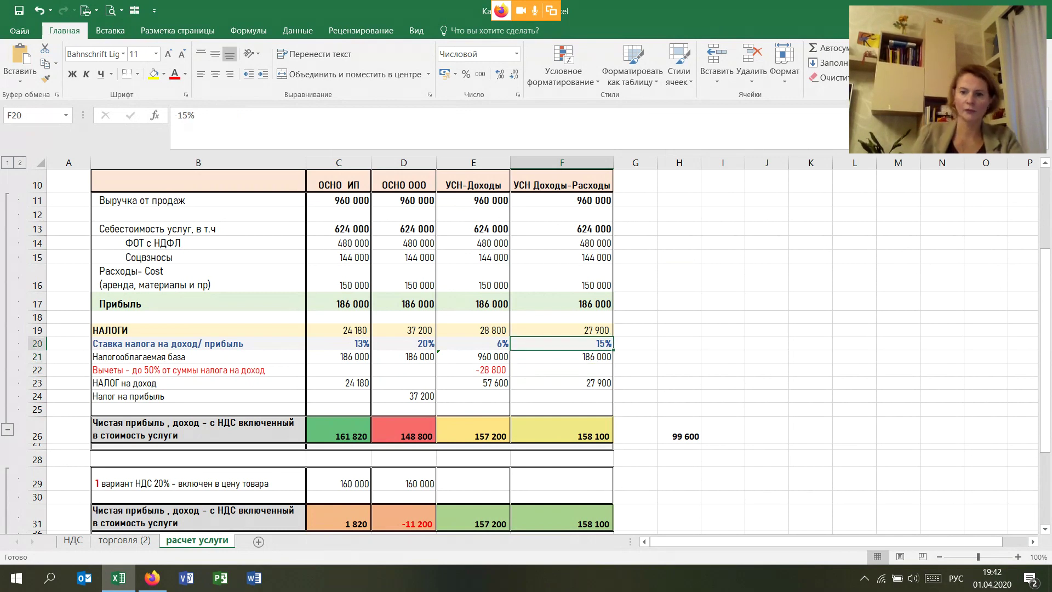
pyautogui.write('7')
pyautogui.press('Return')
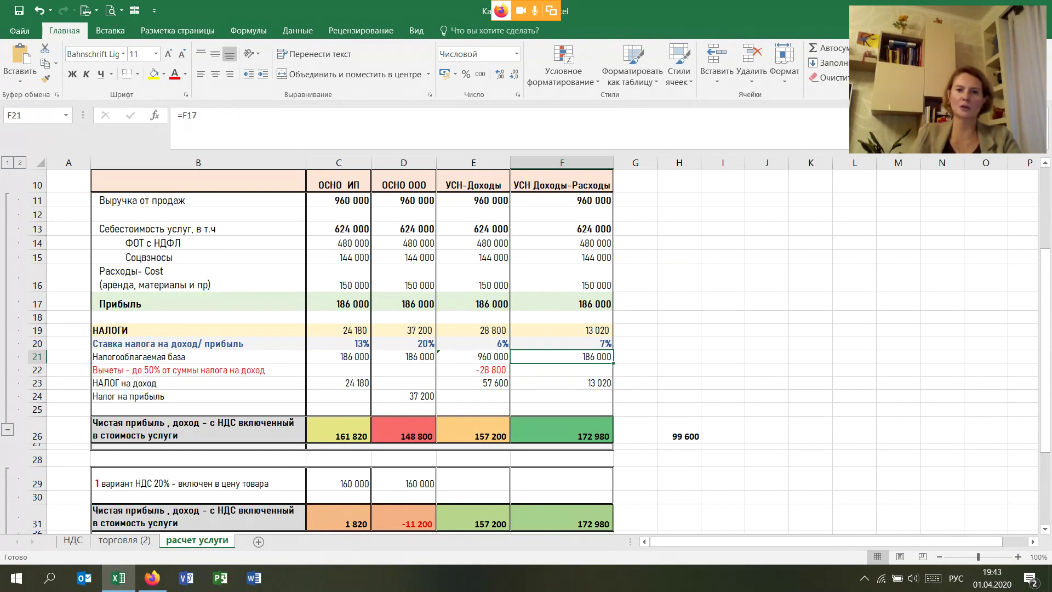
# Step: Inspect the formulas for УСН-Доходы social contributions, income tax and deduction, and for УСН Доходы-Расходы net profit
pyautogui.click(473, 257)
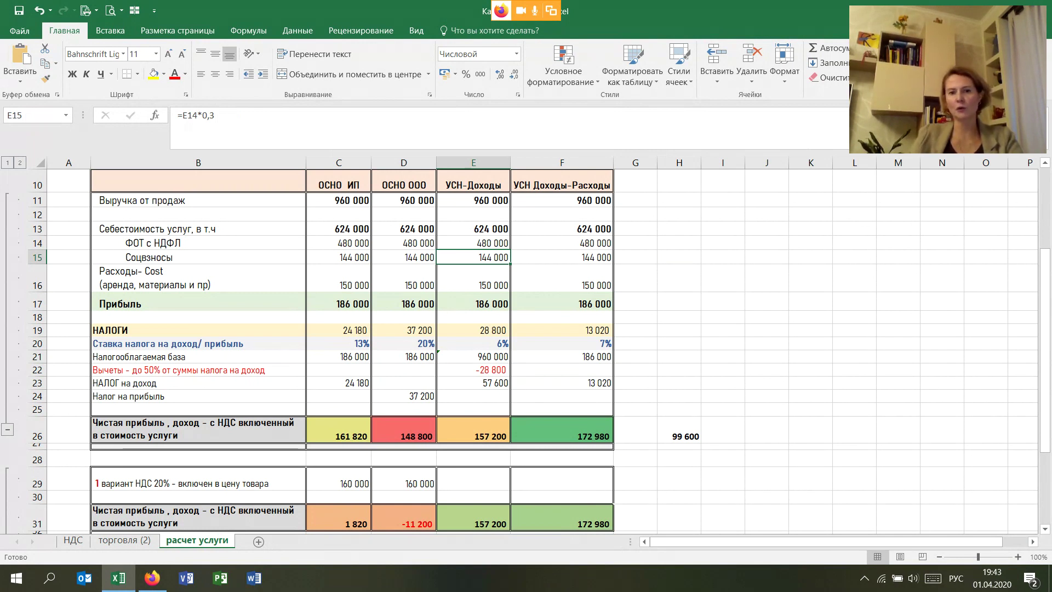
pyautogui.click(474, 382)
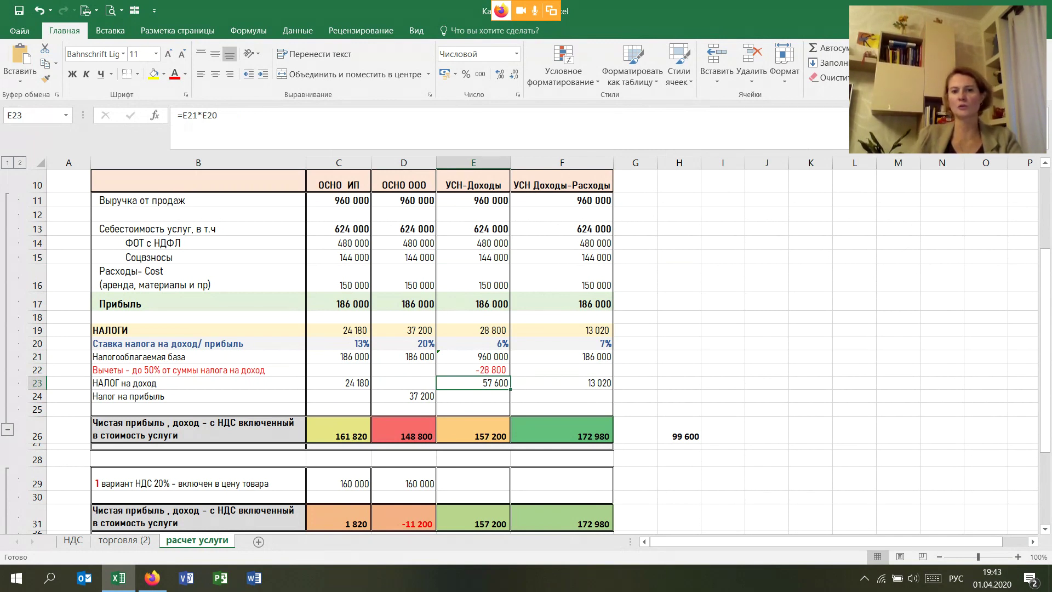
pyautogui.click(473, 369)
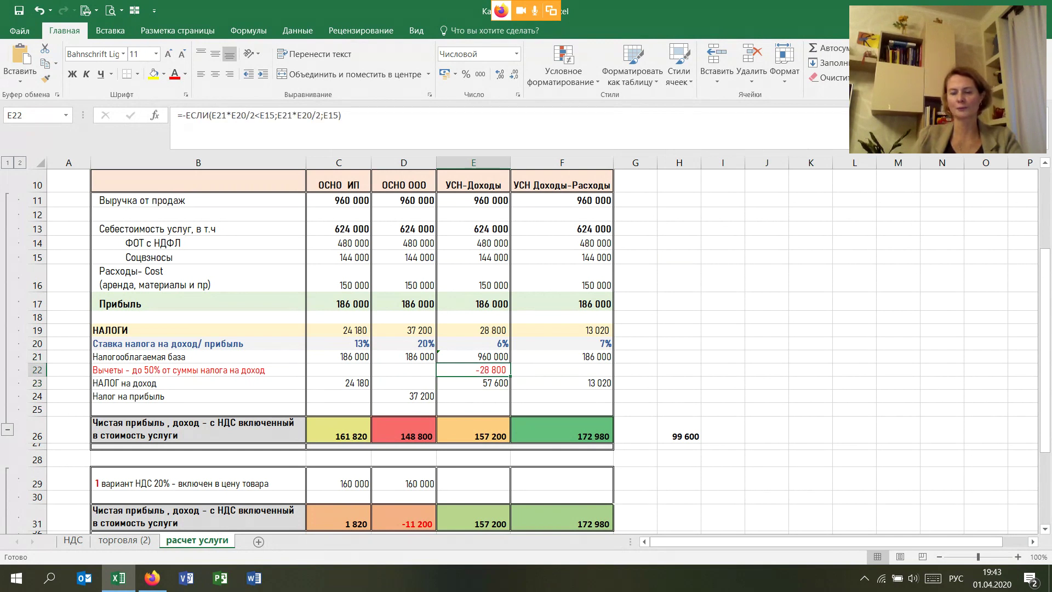
pyautogui.click(723, 356)
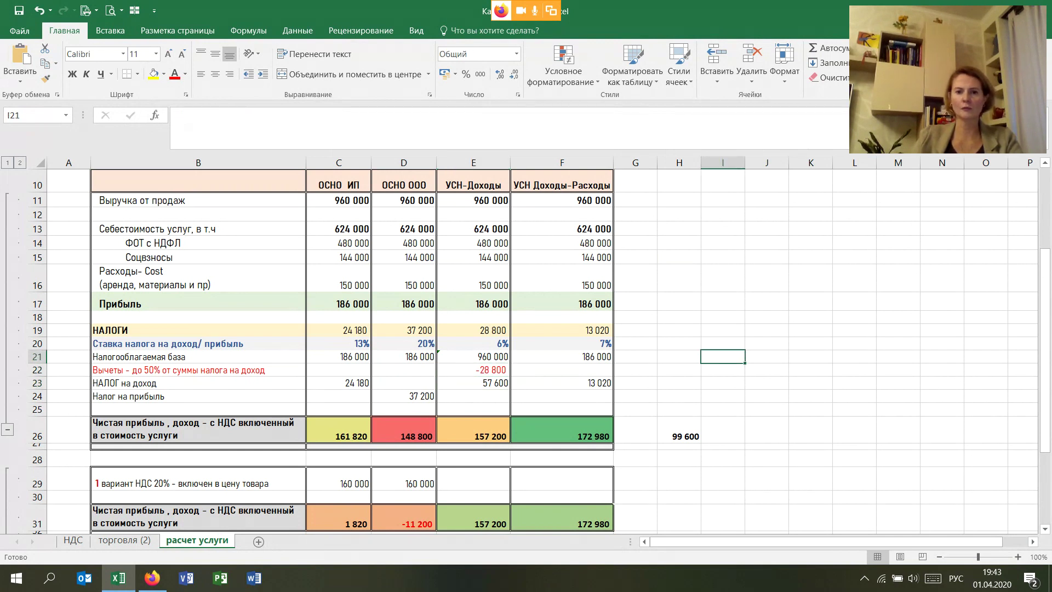
pyautogui.click(404, 382)
pyautogui.click(679, 383)
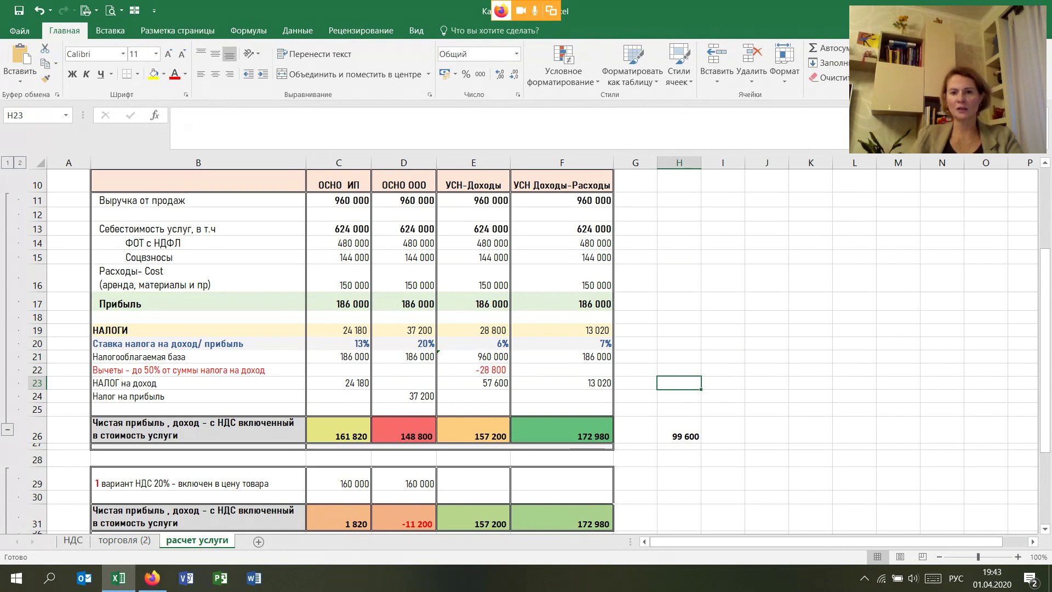
pyautogui.click(561, 430)
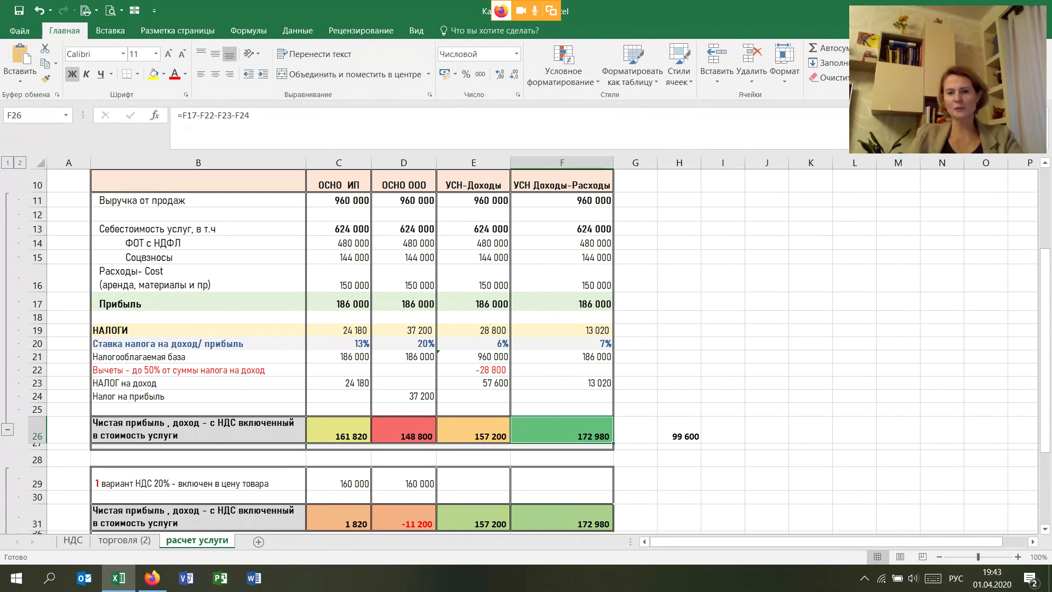
# Step: Try an employee pay share of 40% in C4, and undo the change
pyautogui.scroll(3, 526, 350)
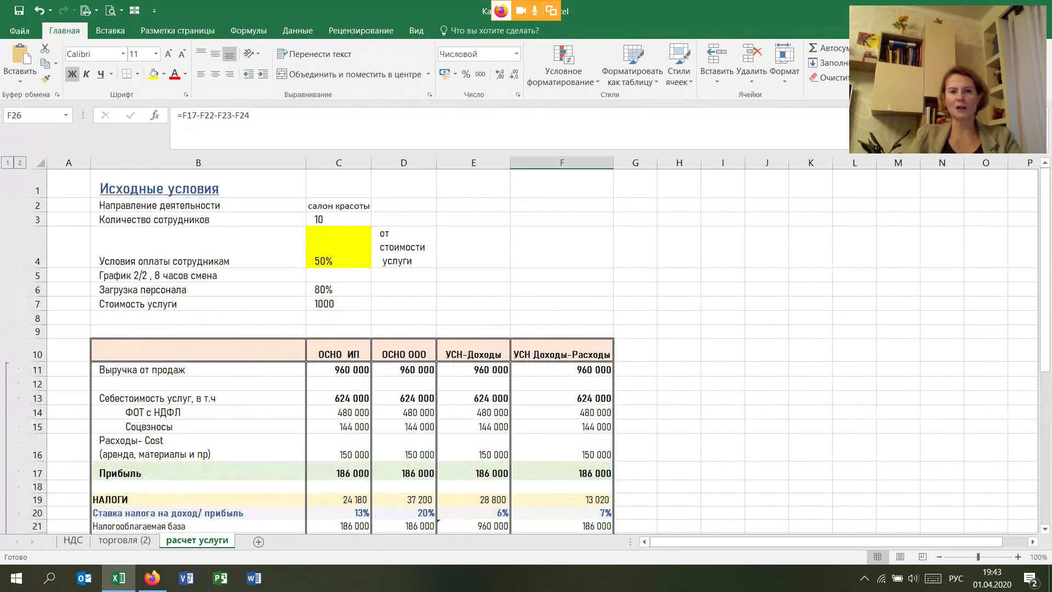
pyautogui.click(338, 318)
pyautogui.click(338, 247)
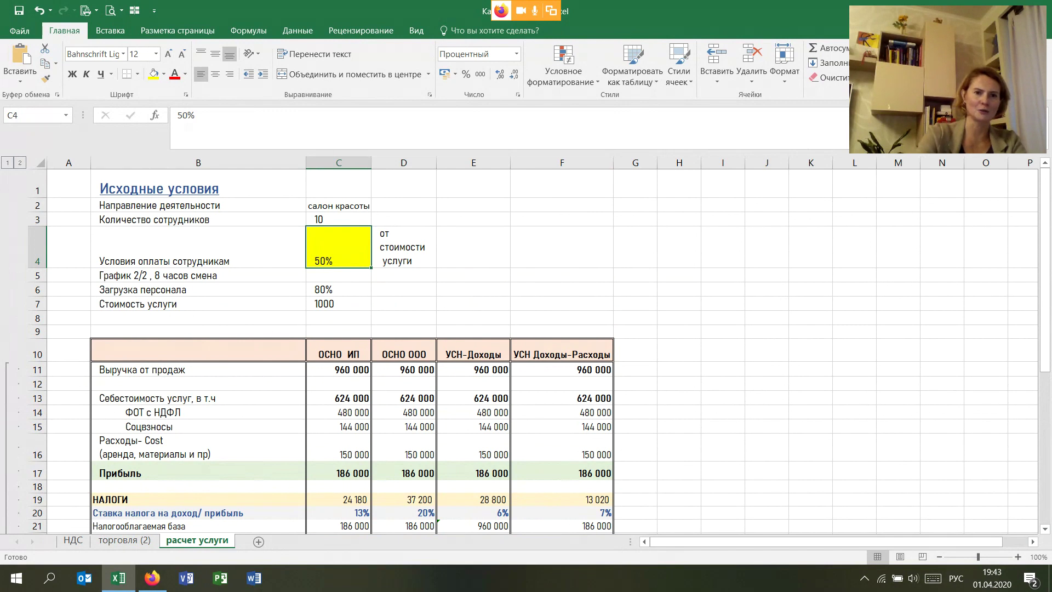
pyautogui.write('40')
pyautogui.press('Return')
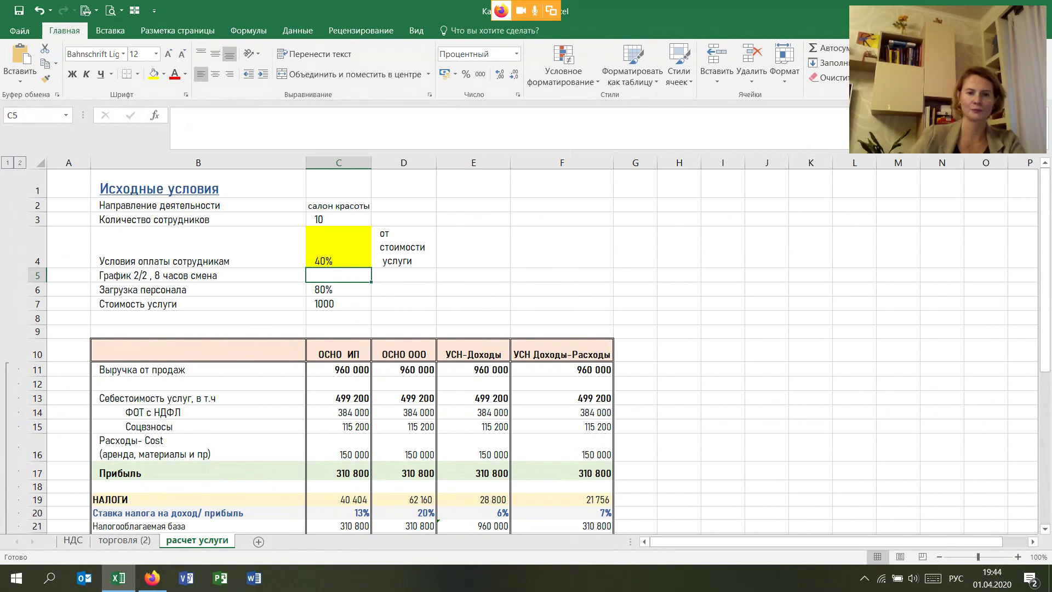
pyautogui.click(339, 247)
pyautogui.hotkey('ctrl', 'z')
# Step: Look over the VAT variants below the comparison and highlight the net profit row B26:F26
pyautogui.scroll(-1, 526, 350)
pyautogui.scroll(-4, 526, 351)
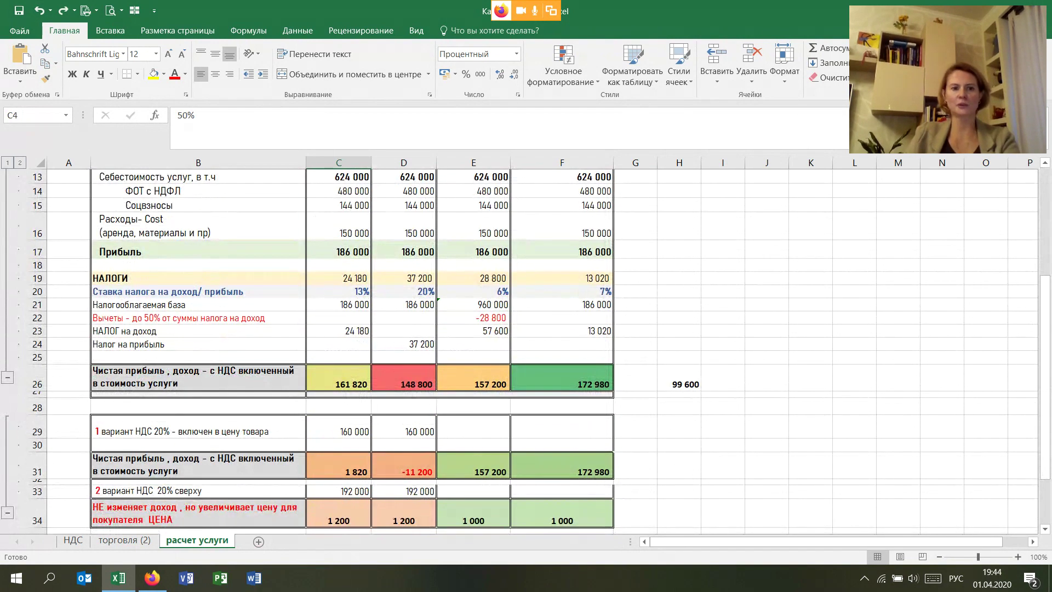
pyautogui.click(198, 431)
pyautogui.click(198, 378)
pyautogui.moveTo(199, 378); pyautogui.dragTo(569, 382)
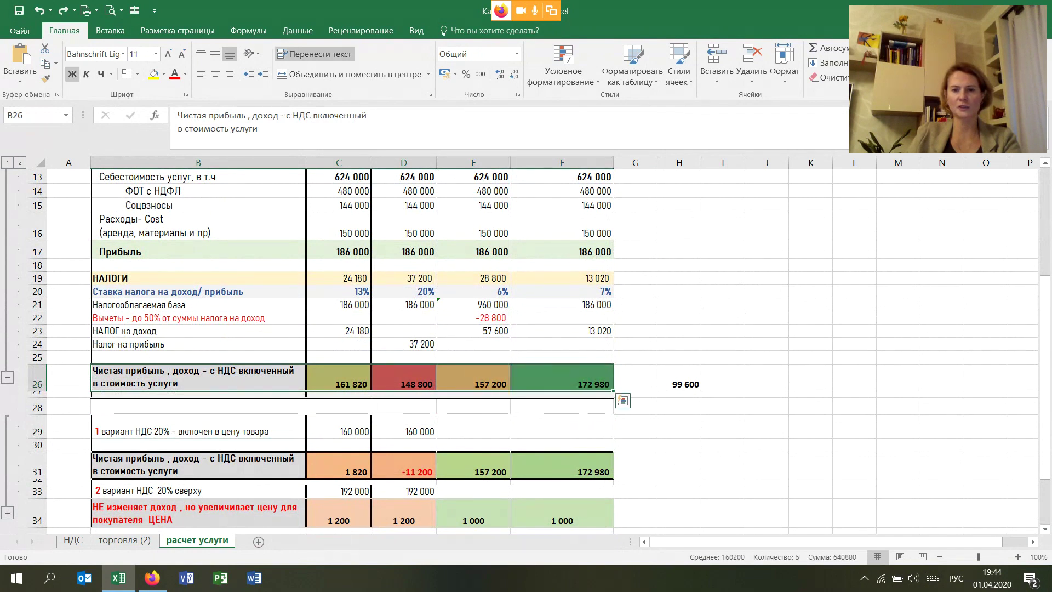
# Step: Copy the net profit row B26:F26 into row 25 as values only, and fill the pasted row yellow
pyautogui.rightClick(569, 382)
pyautogui.click(611, 114)
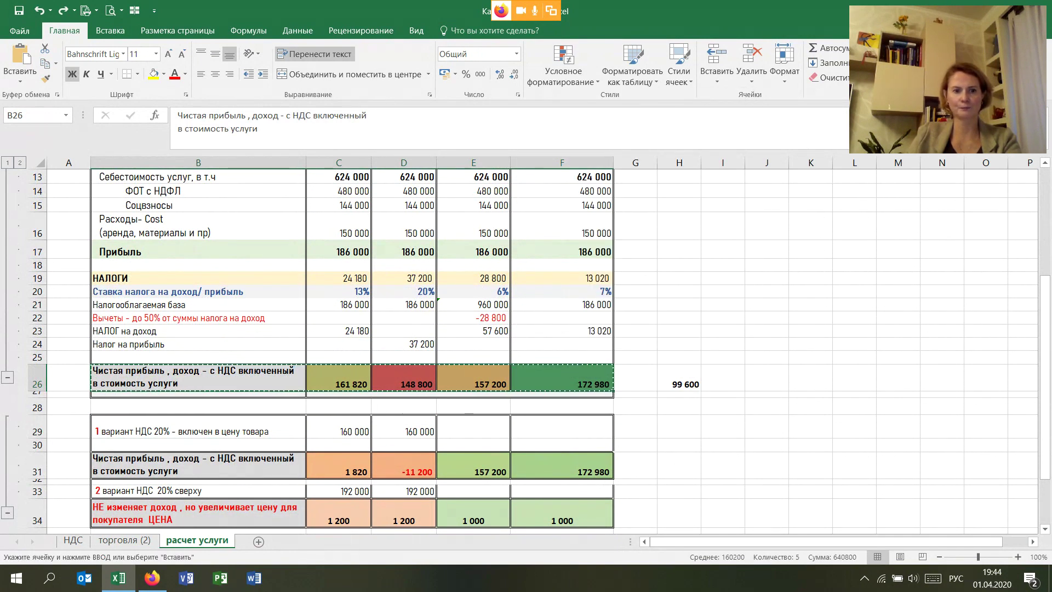
pyautogui.rightClick(146, 357)
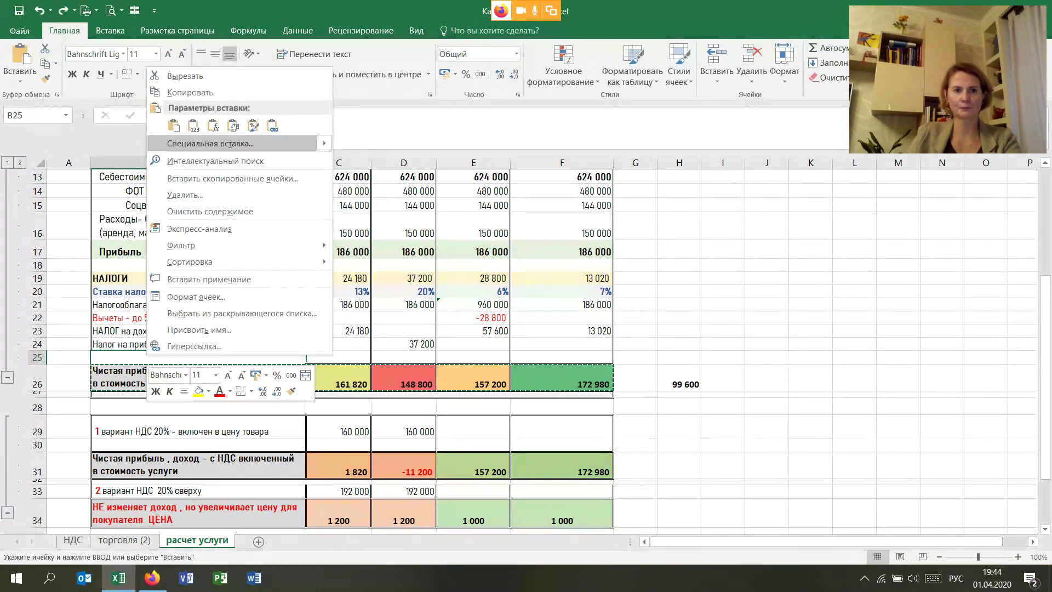
pyautogui.click(211, 143)
pyautogui.click(81, 94)
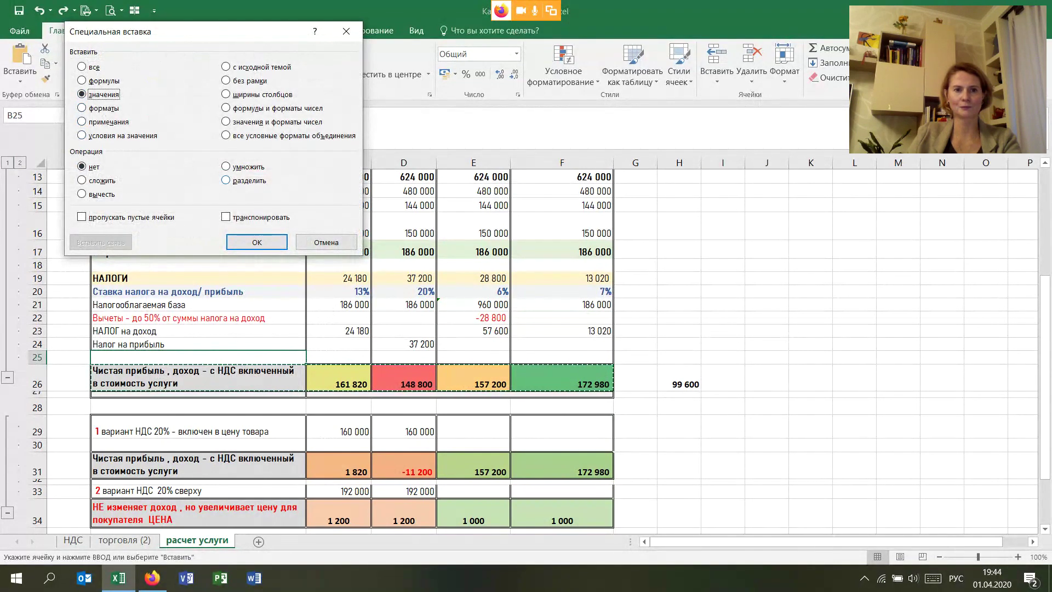
pyautogui.click(256, 242)
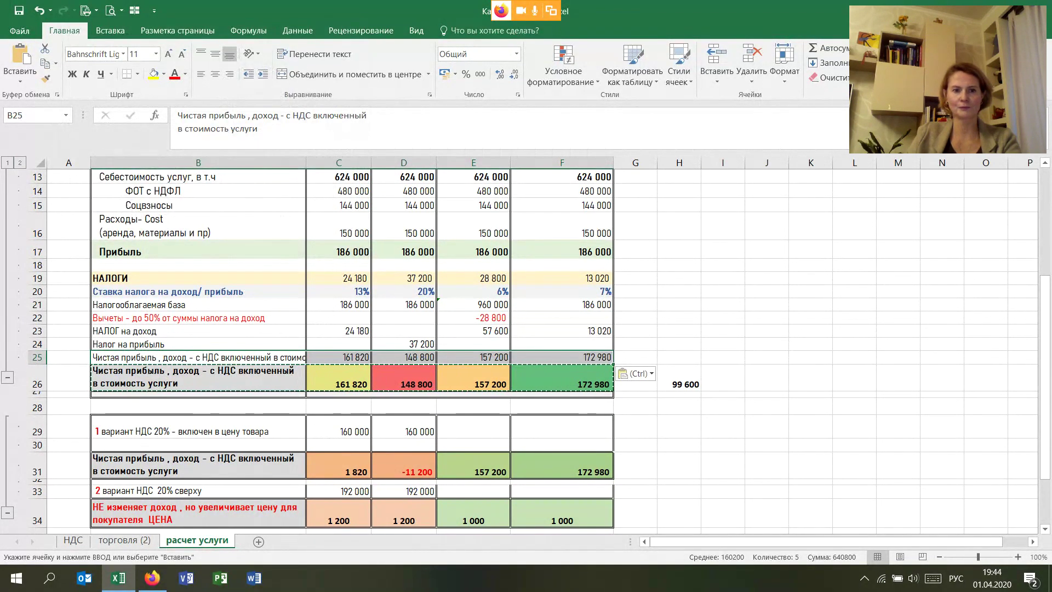
pyautogui.click(153, 74)
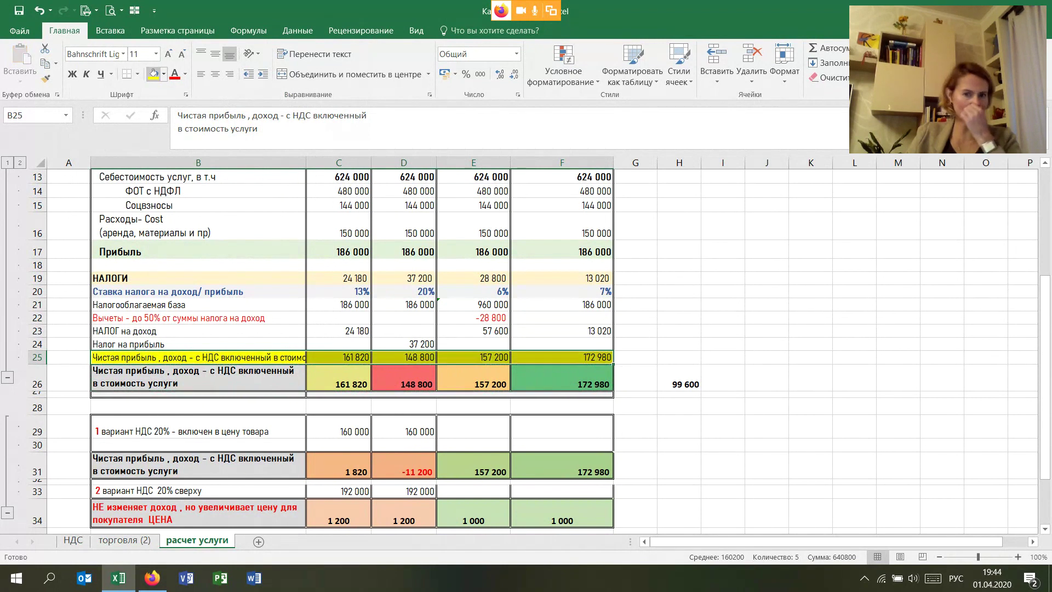
# Step: Set the employee pay share in C4 to 40% and compare the net profit row with the saved values
pyautogui.scroll(3, 350, 351)
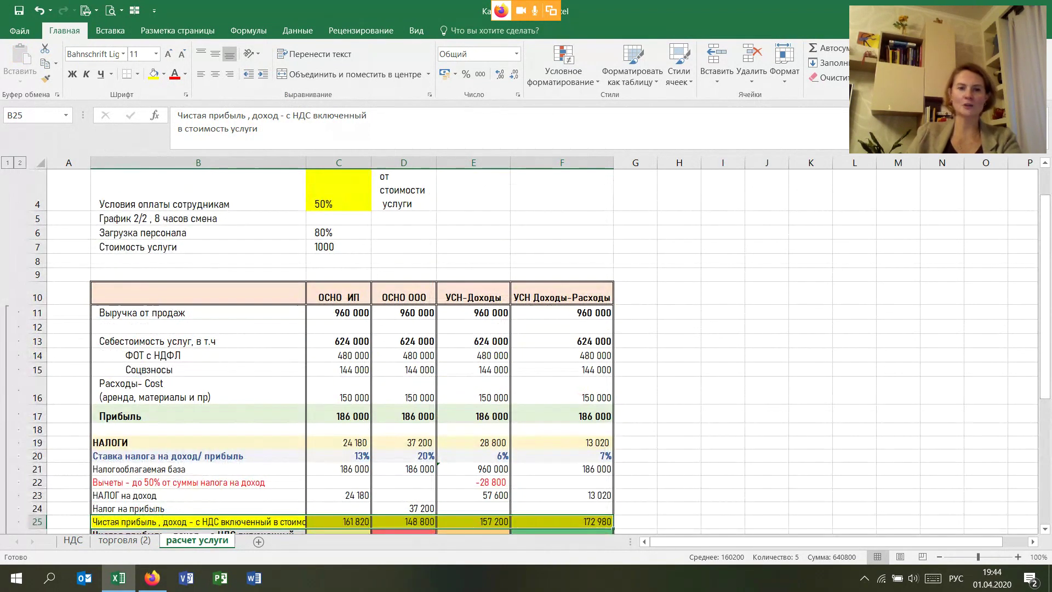
pyautogui.click(339, 203)
pyautogui.write('40')
pyautogui.press('Return')
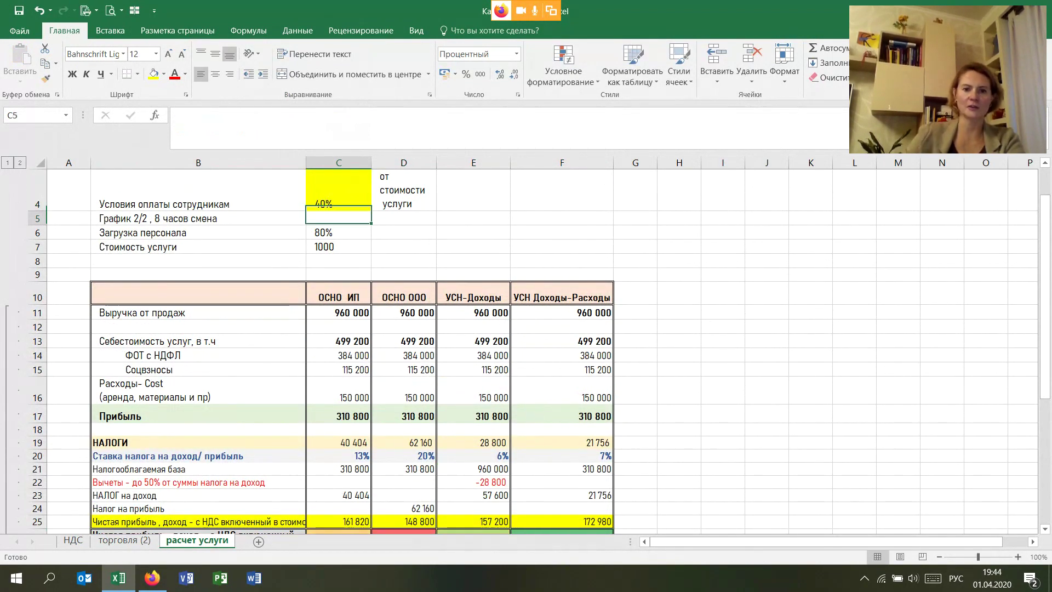
pyautogui.scroll(-2, 351, 350)
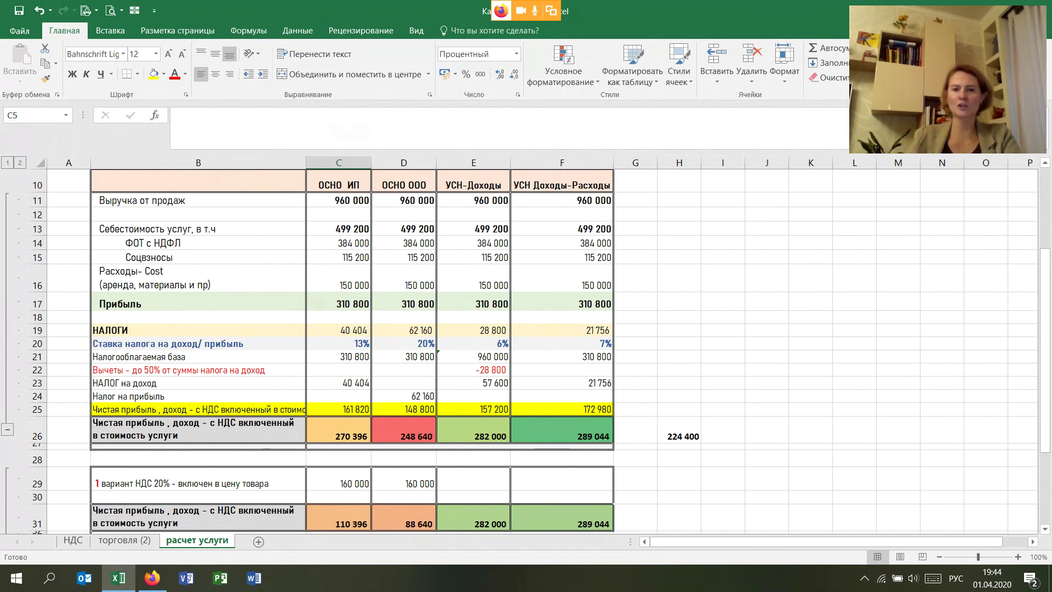
# Step: Inspect the payroll and social contributions formulas in F14 and F15 for УСН Доходы-Расходы
pyautogui.click(562, 242)
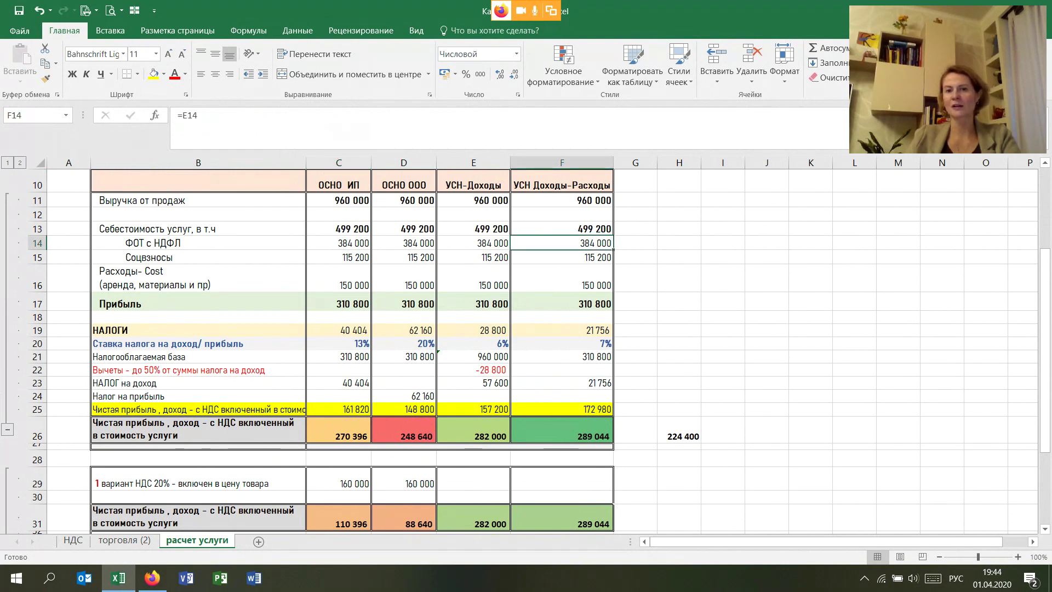
pyautogui.click(723, 277)
pyautogui.click(562, 257)
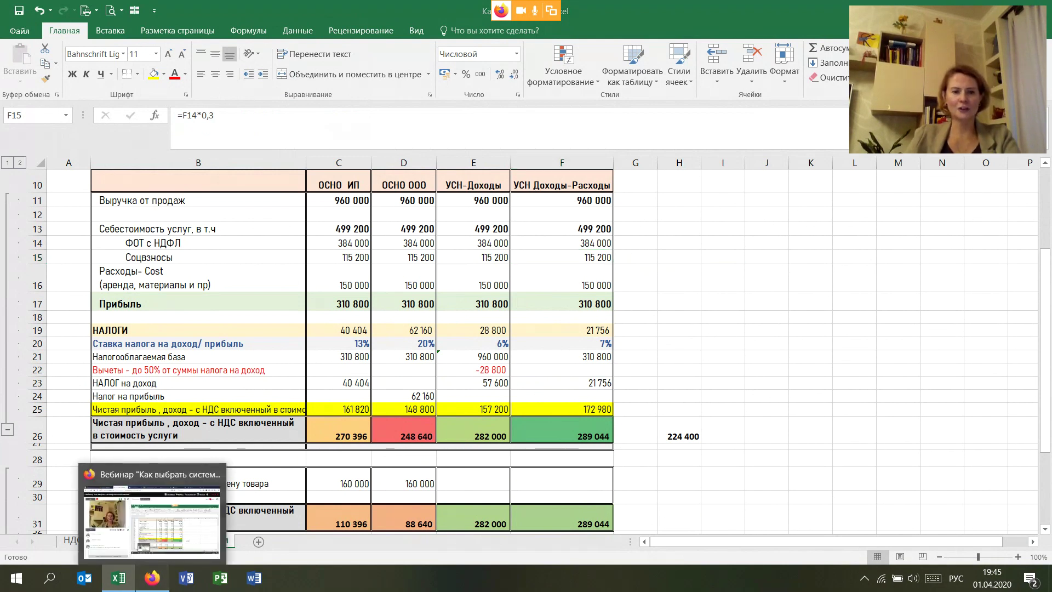
# Step: Switch to the webinar page in Firefox and read the participants' questions and business details in the chat
pyautogui.click(153, 577)
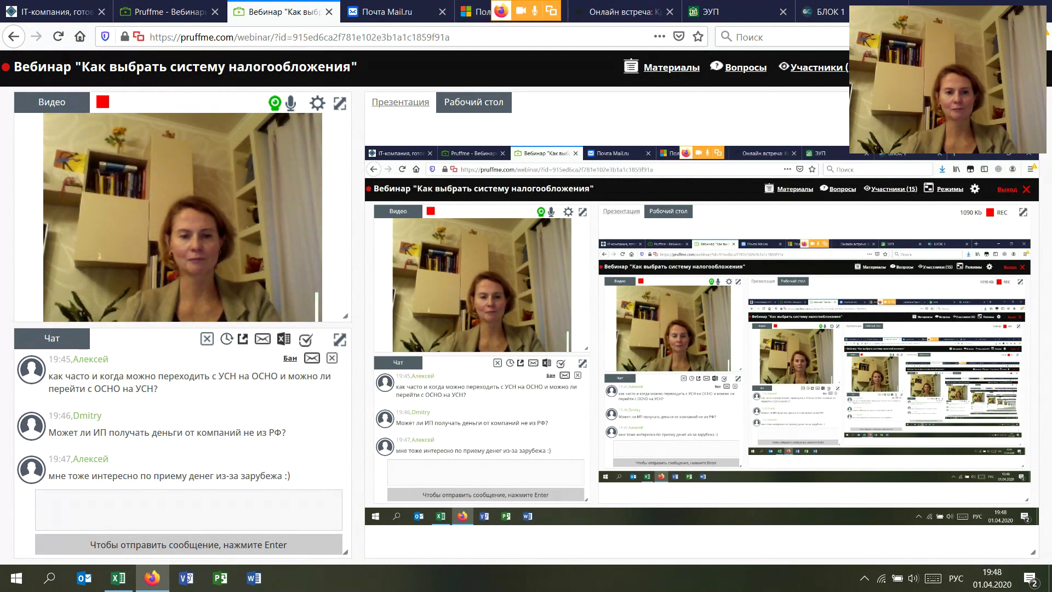
pyautogui.scroll(2, 181, 416)
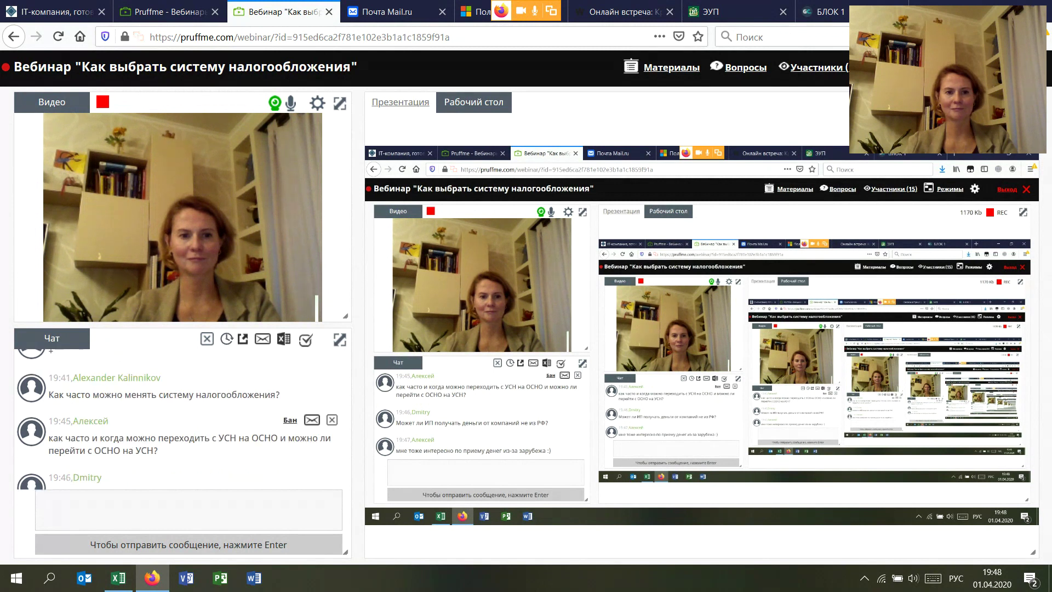
pyautogui.scroll(-2, 181, 416)
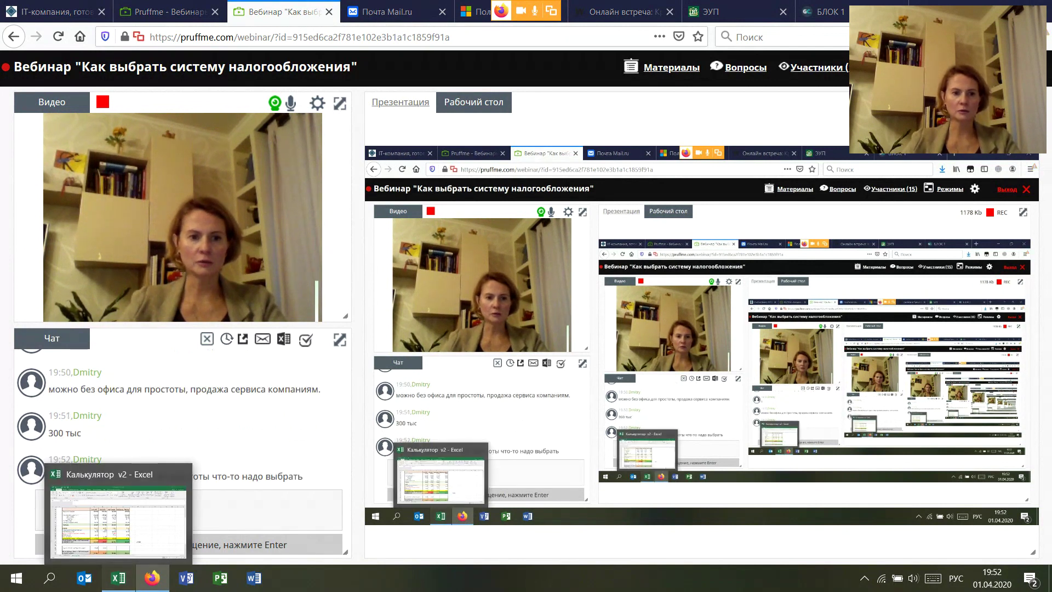
pyautogui.moveTo(119, 578); pyautogui.dragTo(155, 578)
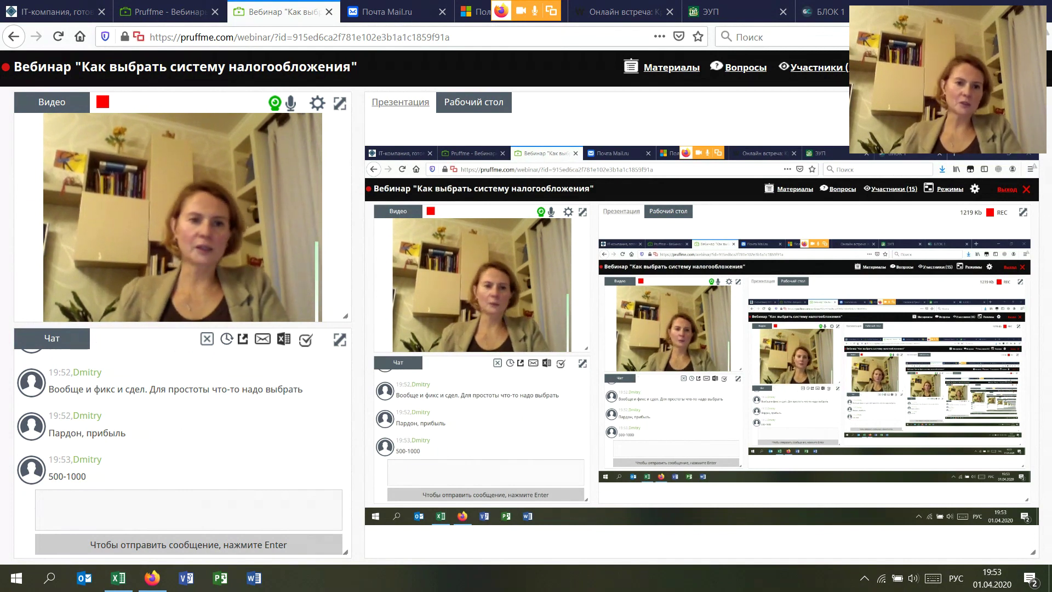
pyautogui.moveTo(192, 470)
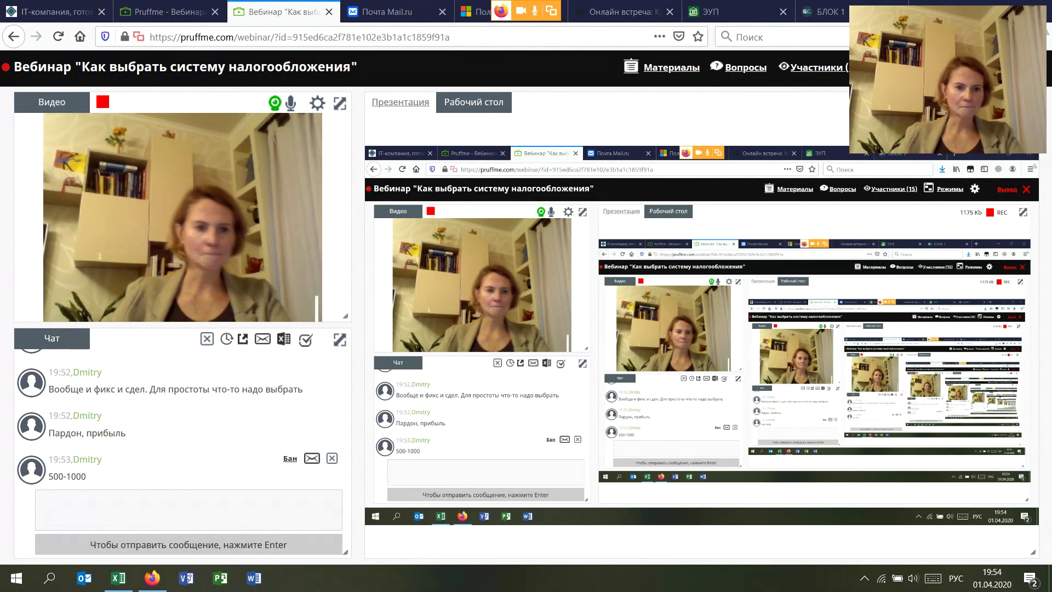
pyautogui.scroll(1, 219, 438)
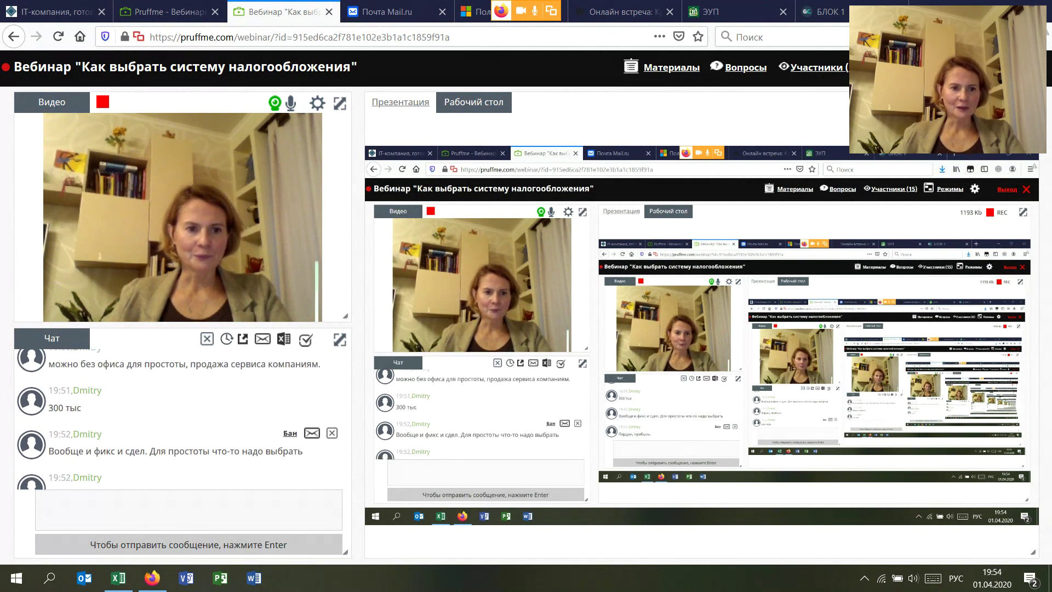
pyautogui.scroll(-1, 181, 416)
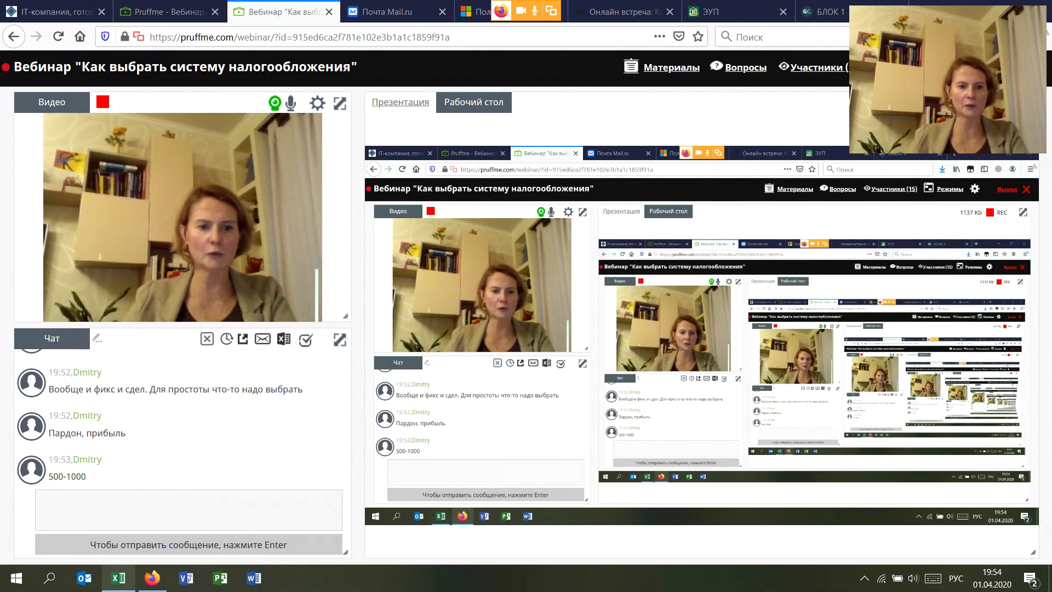
# Step: Switch back to Excel and create a copy of the расчет услуги sheet at the end of the workbook
pyautogui.click(118, 577)
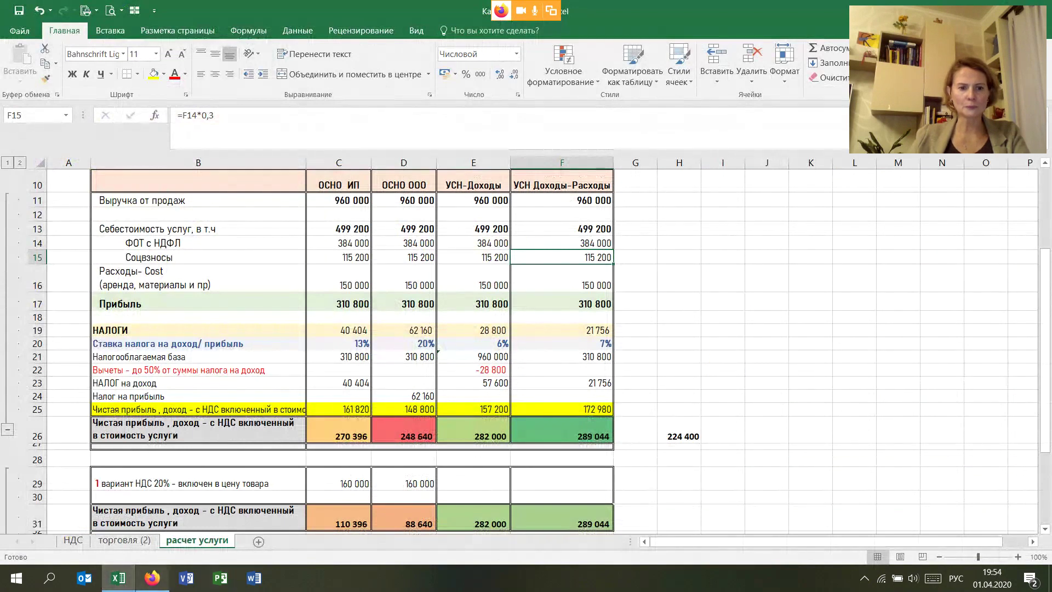
pyautogui.scroll(1, 526, 351)
pyautogui.scroll(3, 525, 350)
pyautogui.scroll(-4, 526, 350)
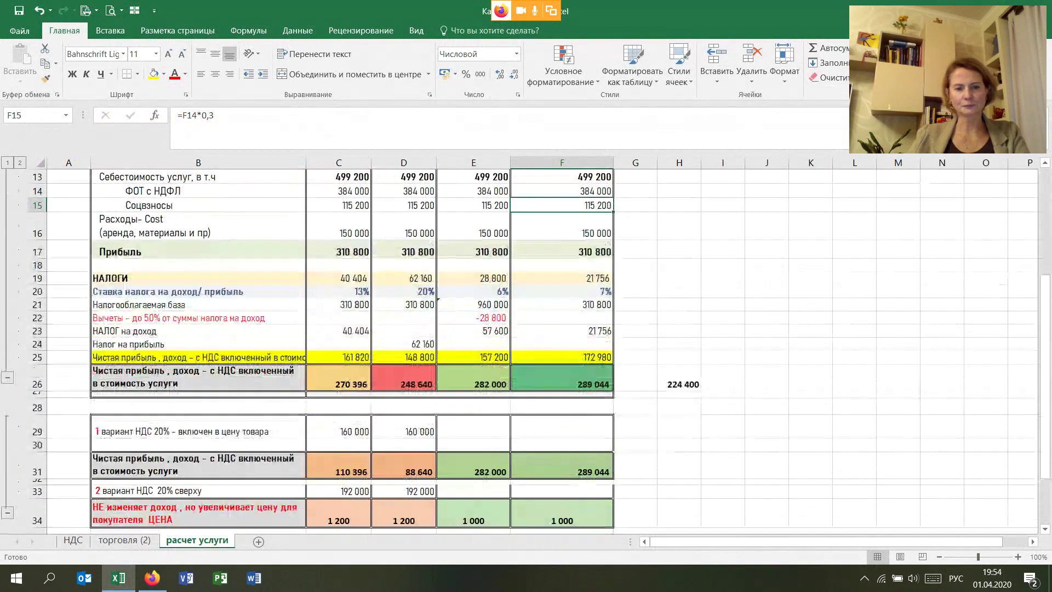
pyautogui.rightClick(211, 540)
pyautogui.click(291, 433)
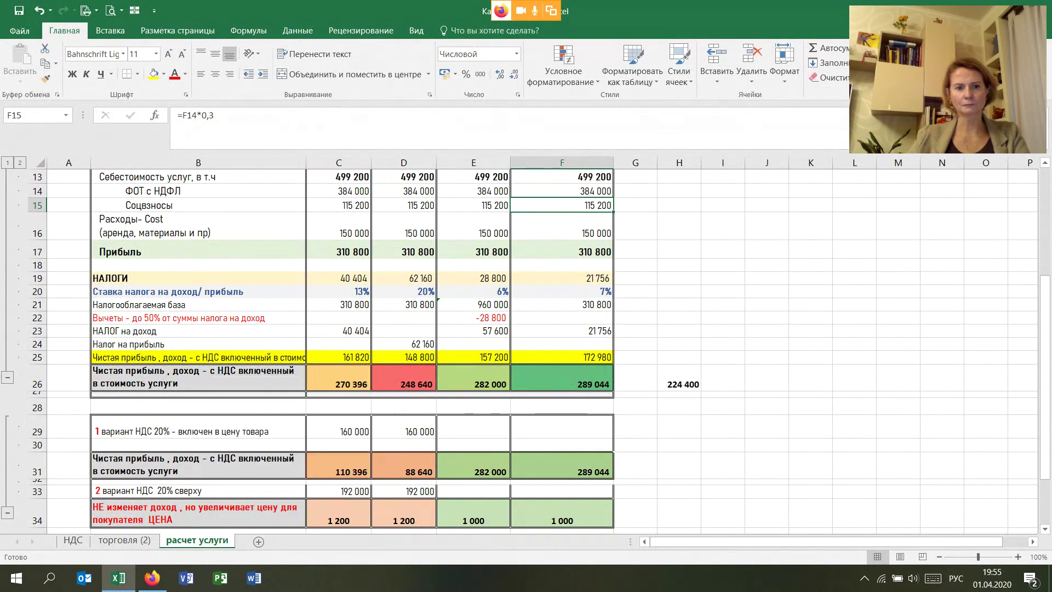
pyautogui.click(201, 488)
pyautogui.click(234, 438)
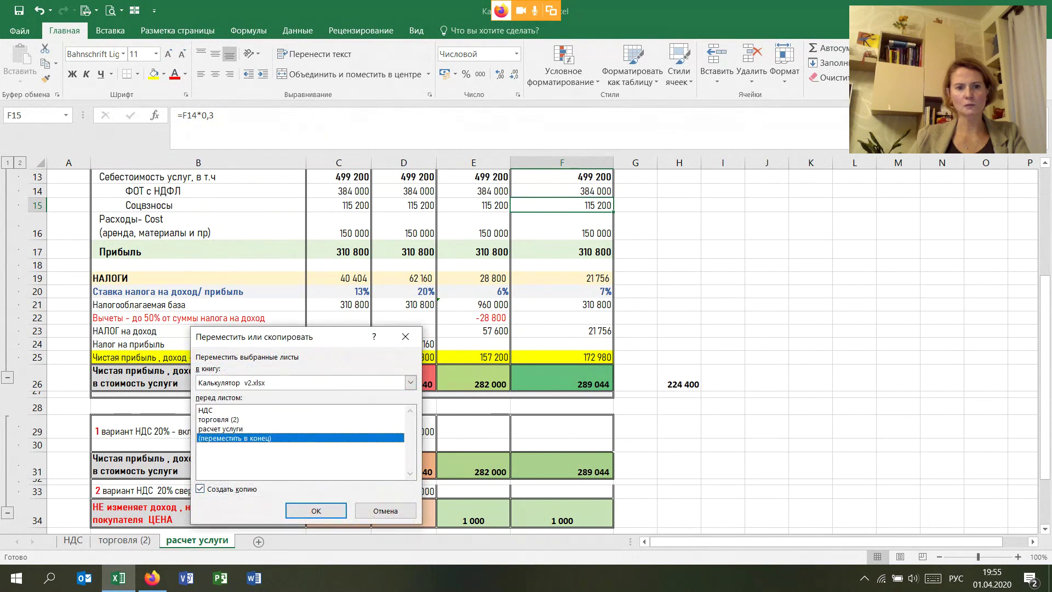
pyautogui.click(316, 509)
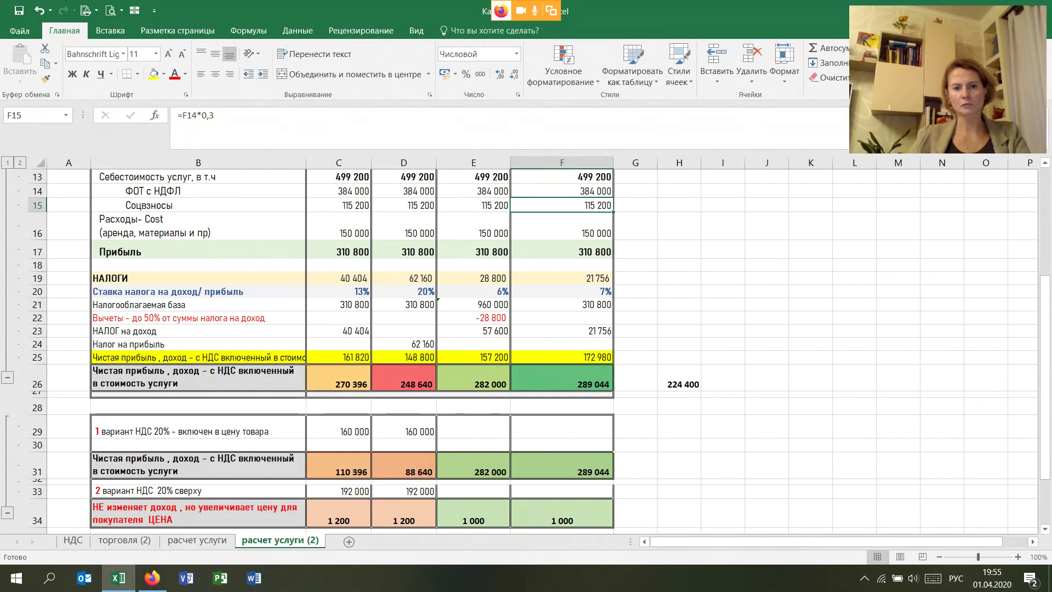
# Step: Rename the copied sheet as пример
pyautogui.doubleClick(279, 540)
pyautogui.write('пример')
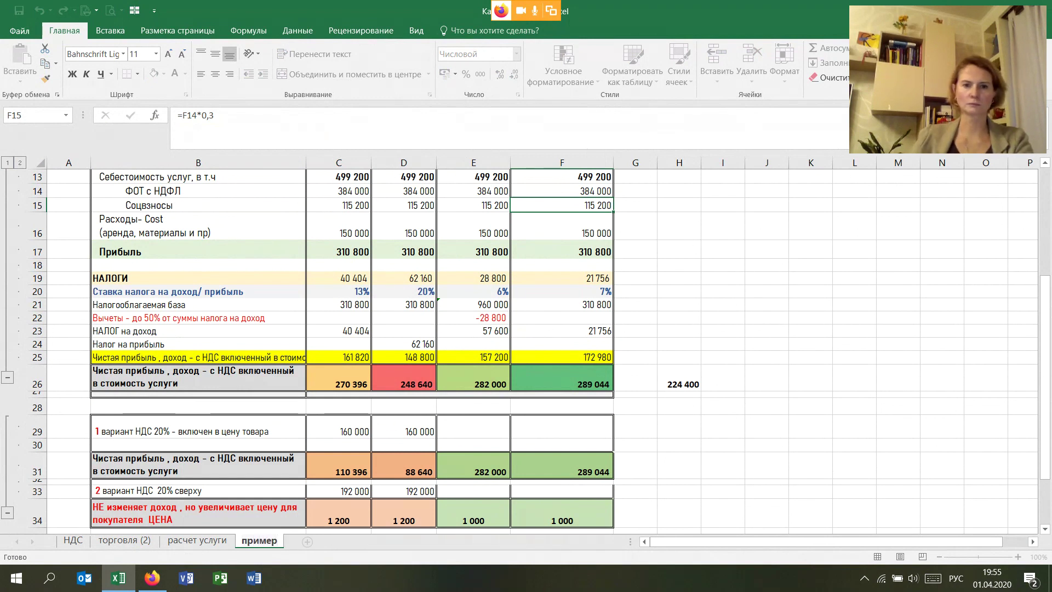
pyautogui.press('Return')
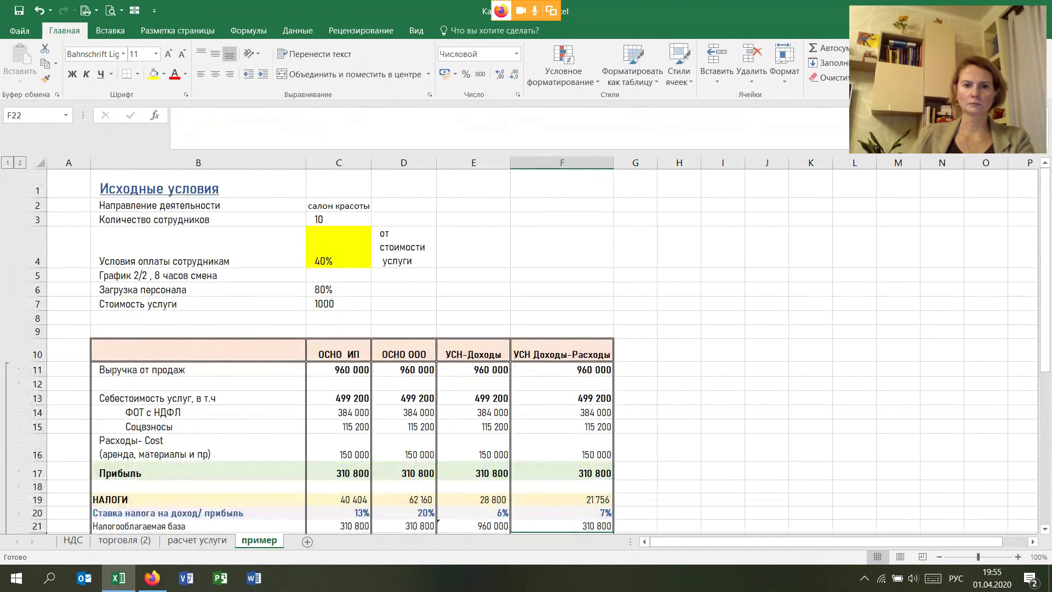
# Step: Set the number of employees in C3 of the пример sheet to 5
pyautogui.scroll(-1, 526, 351)
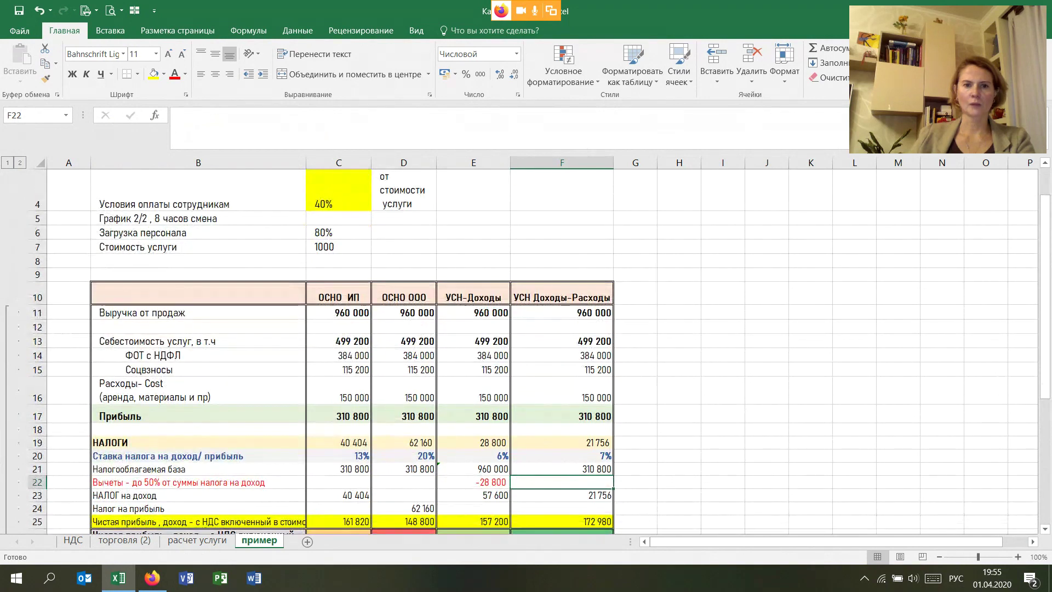
pyautogui.scroll(1, 526, 351)
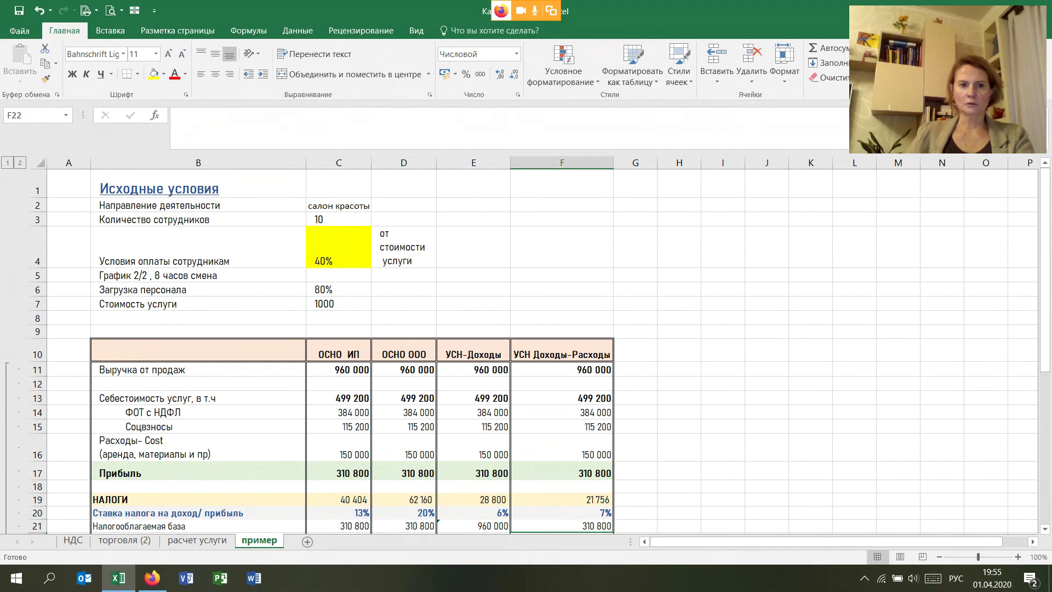
pyautogui.click(338, 318)
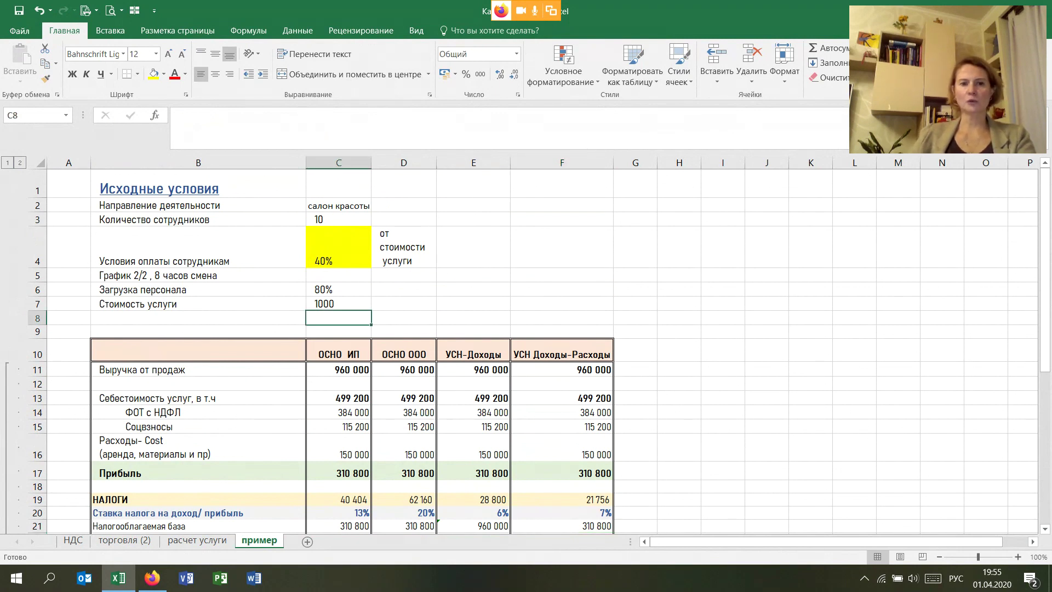
pyautogui.click(337, 303)
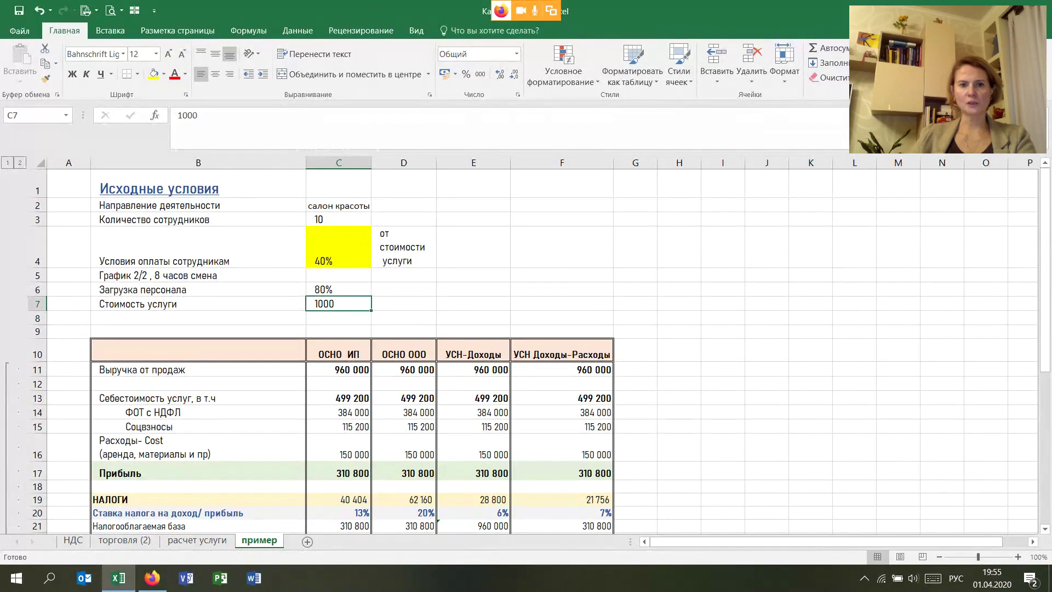
pyautogui.click(338, 219)
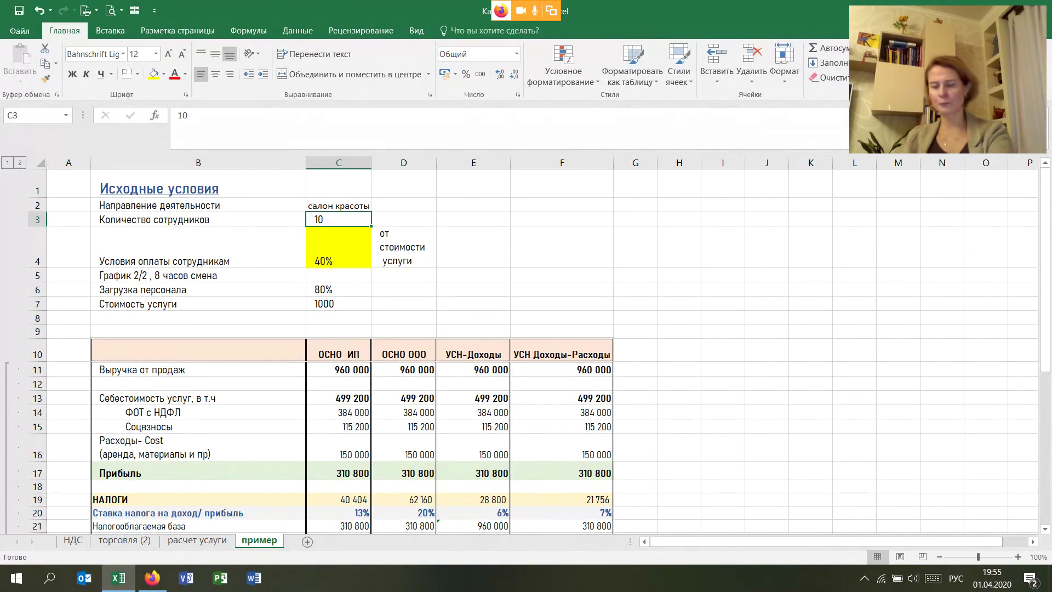
pyautogui.write('5')
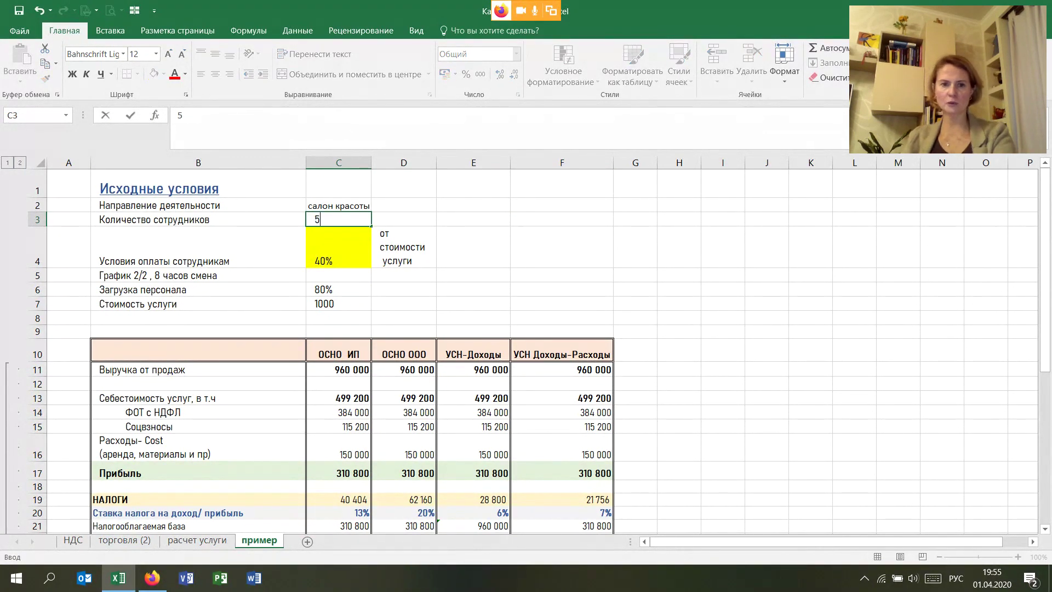
pyautogui.click(403, 246)
pyautogui.click(403, 304)
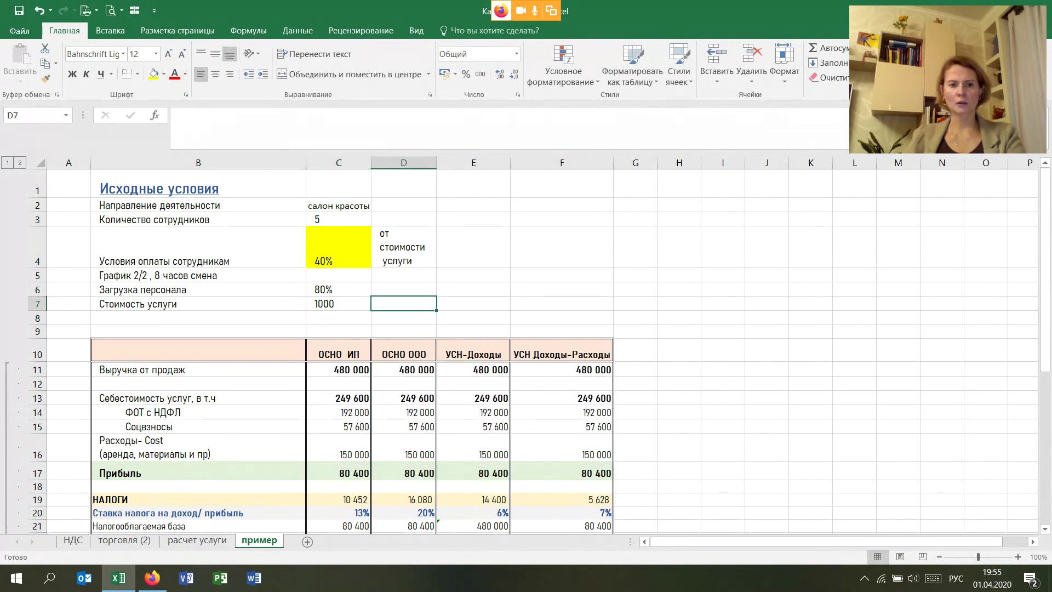
# Step: Enter 50000% as the employee pay condition in C4
pyautogui.moveTo(561, 289); pyautogui.dragTo(473, 289)
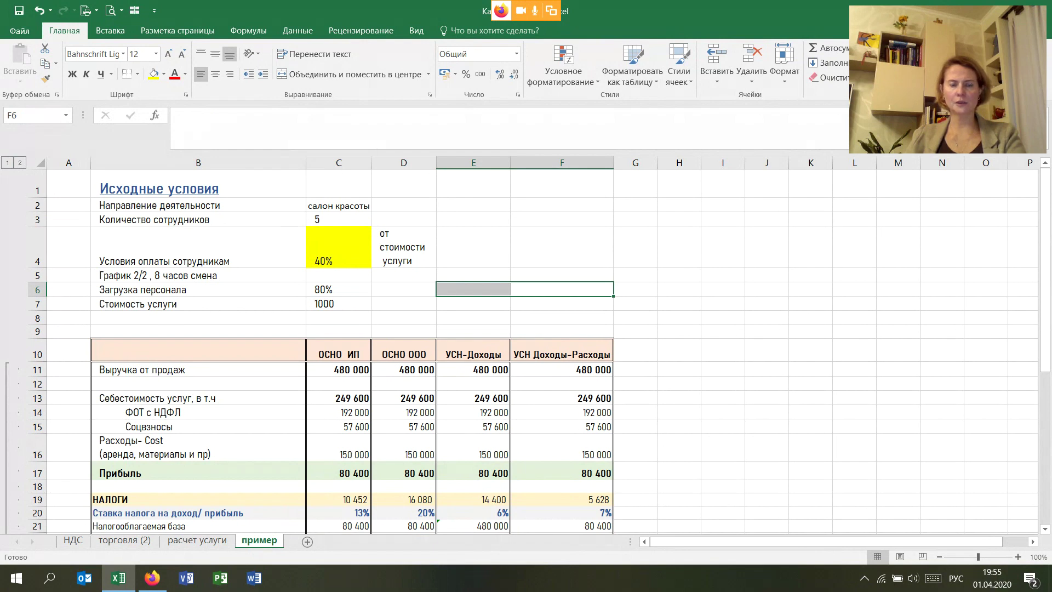
pyautogui.click(339, 247)
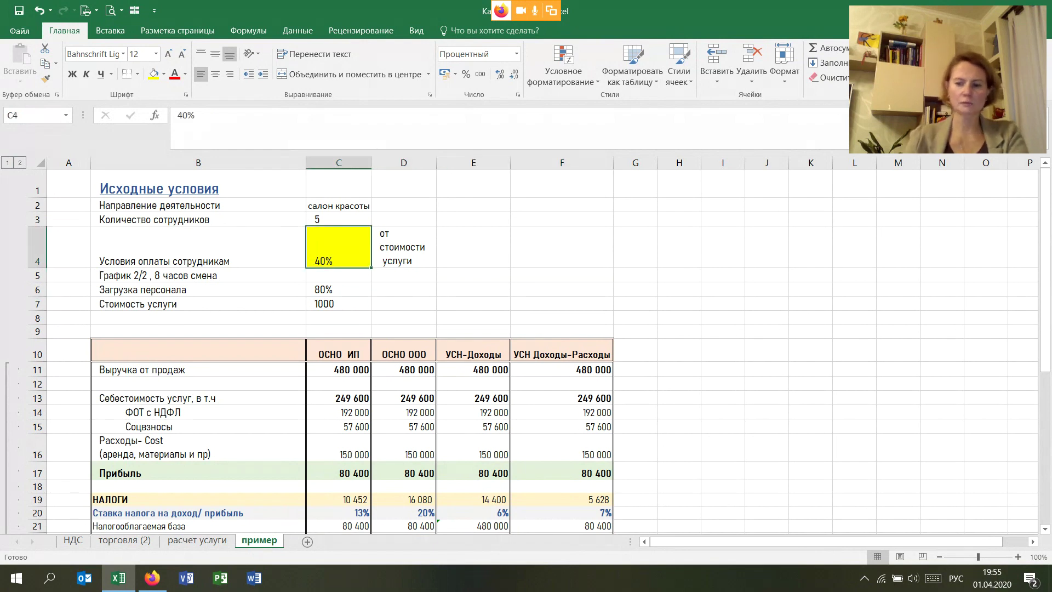
pyautogui.write('50000')
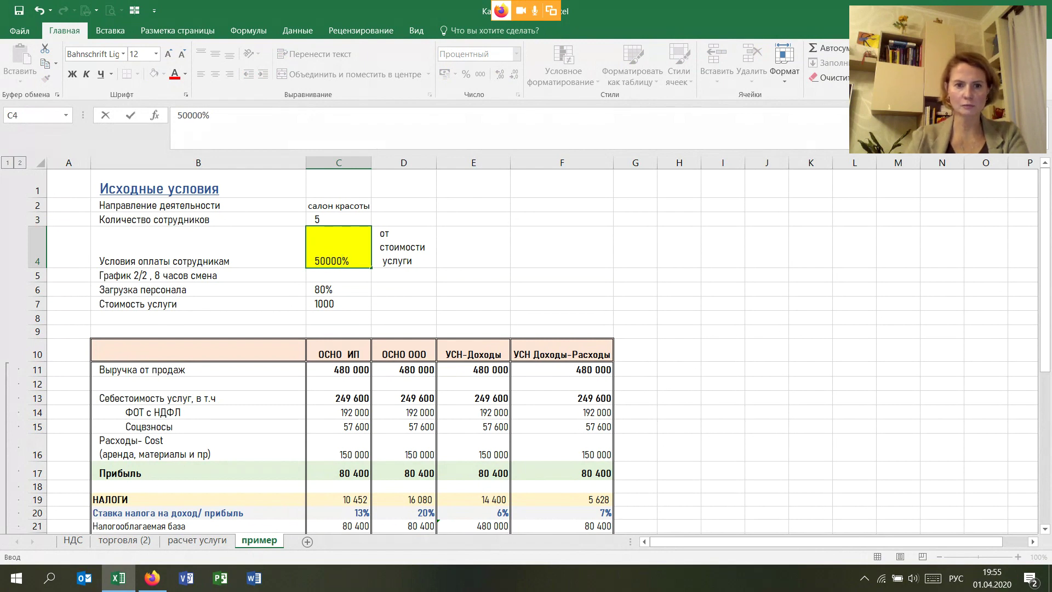
pyautogui.press('Return')
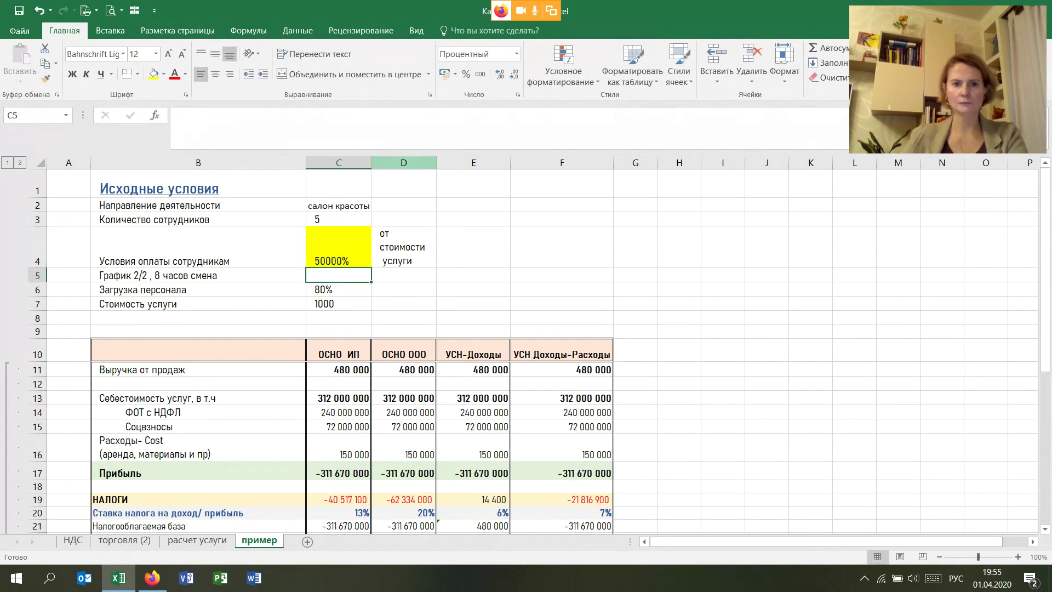
# Step: Copy the cell formatting of C3 onto C4 and set the employee pay condition to 50000
pyautogui.click(339, 220)
pyautogui.click(46, 79)
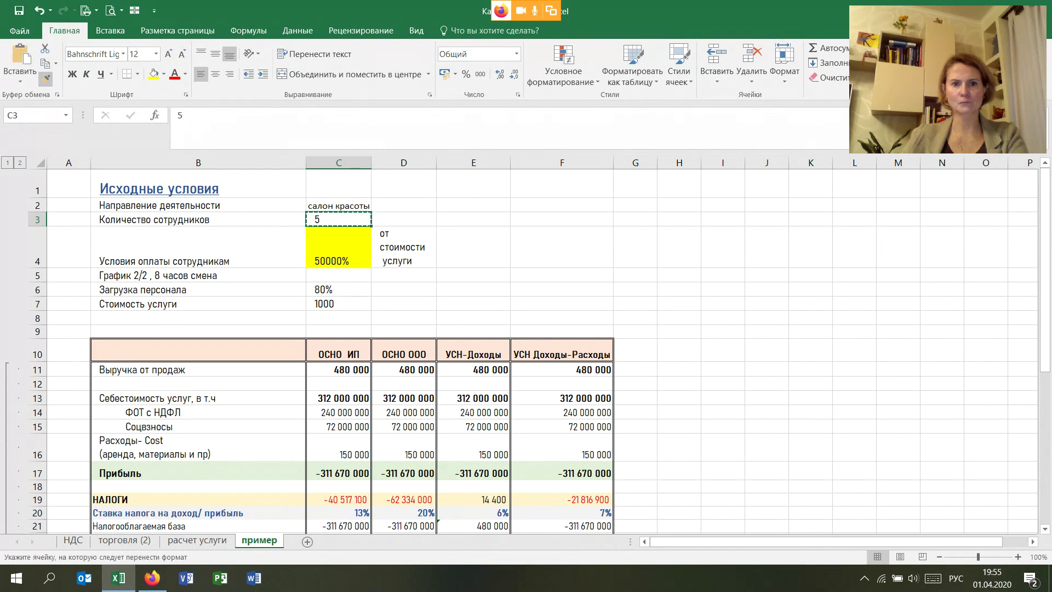
pyautogui.click(339, 249)
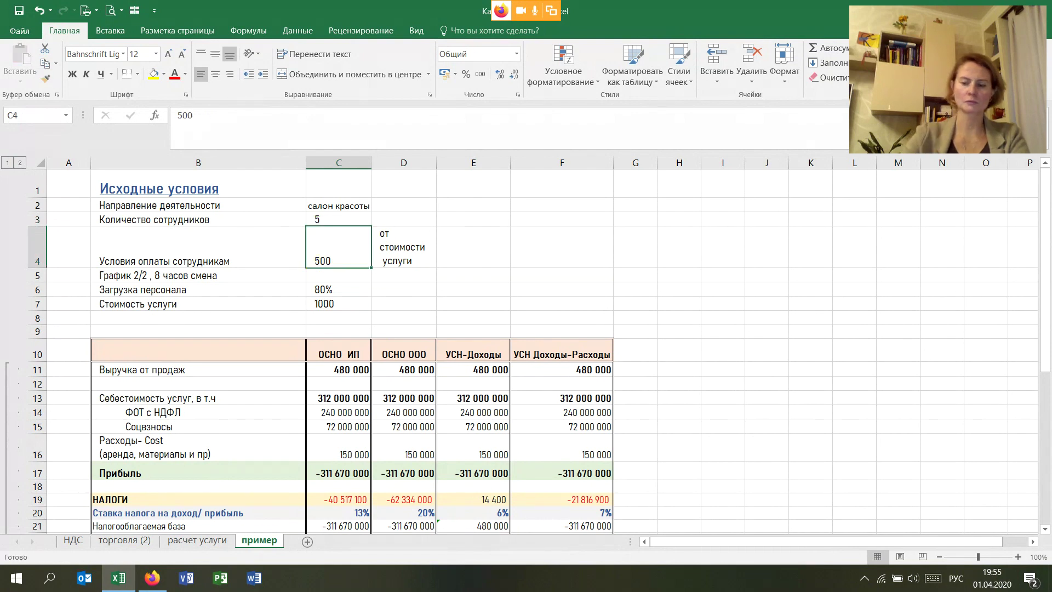
pyautogui.write('50000')
pyautogui.press('Return')
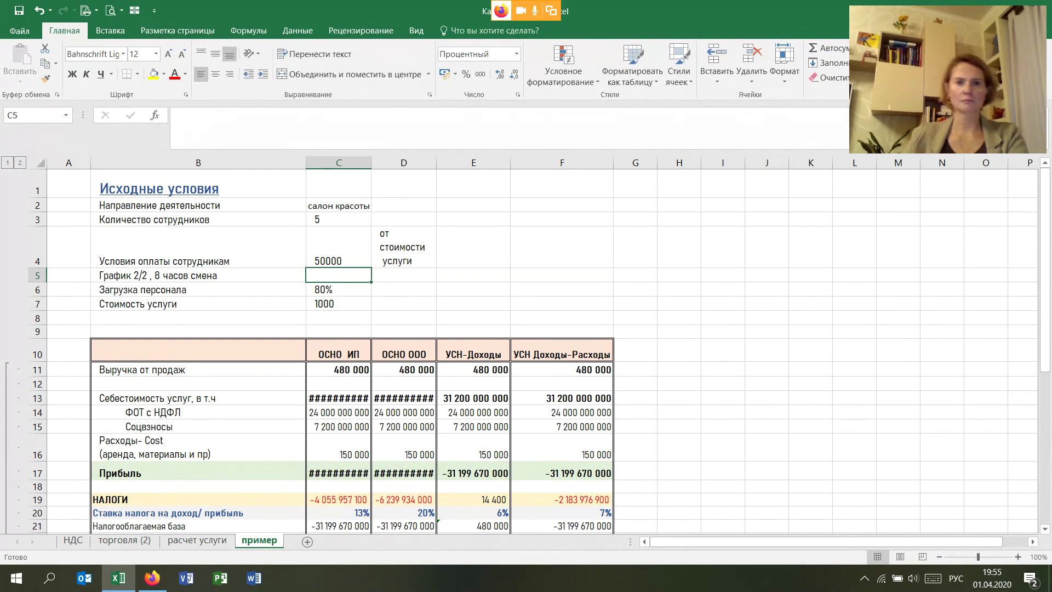
# Step: Set the staff load (Загрузка персонала) in C6 to 100%
pyautogui.click(199, 304)
pyautogui.click(339, 289)
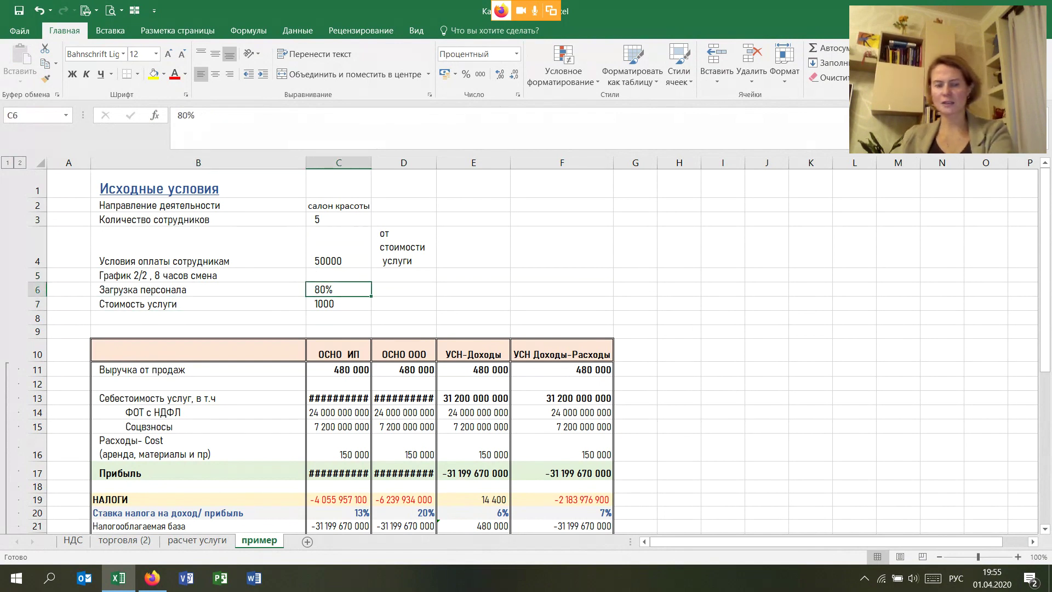
pyautogui.write('100')
pyautogui.press('Return')
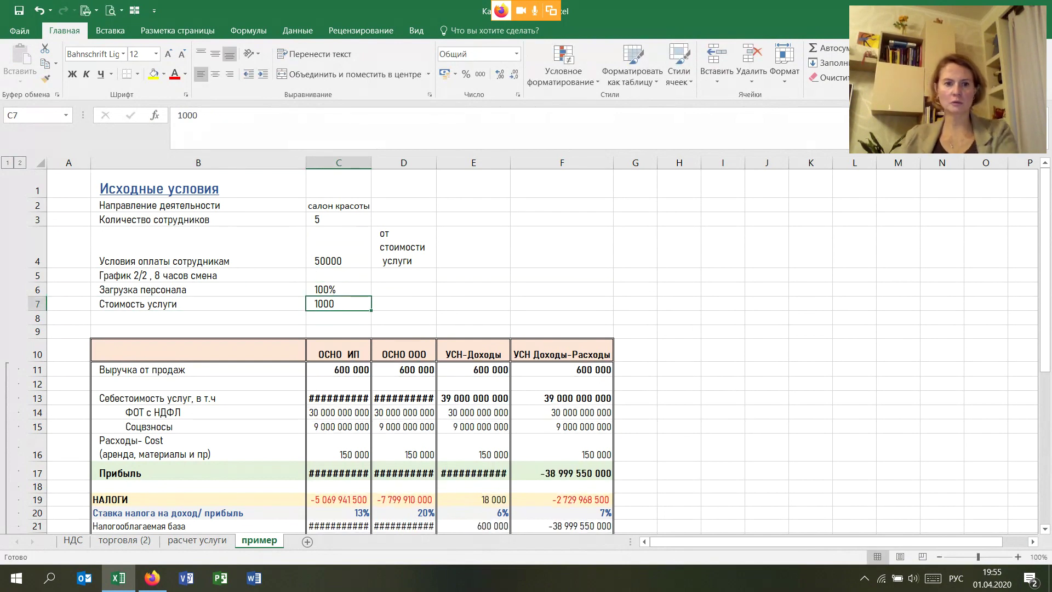
# Step: Add the initial condition "ккол-во клиентов" in B8 with the value 100 in C8
pyautogui.click(198, 318)
pyautogui.click(404, 275)
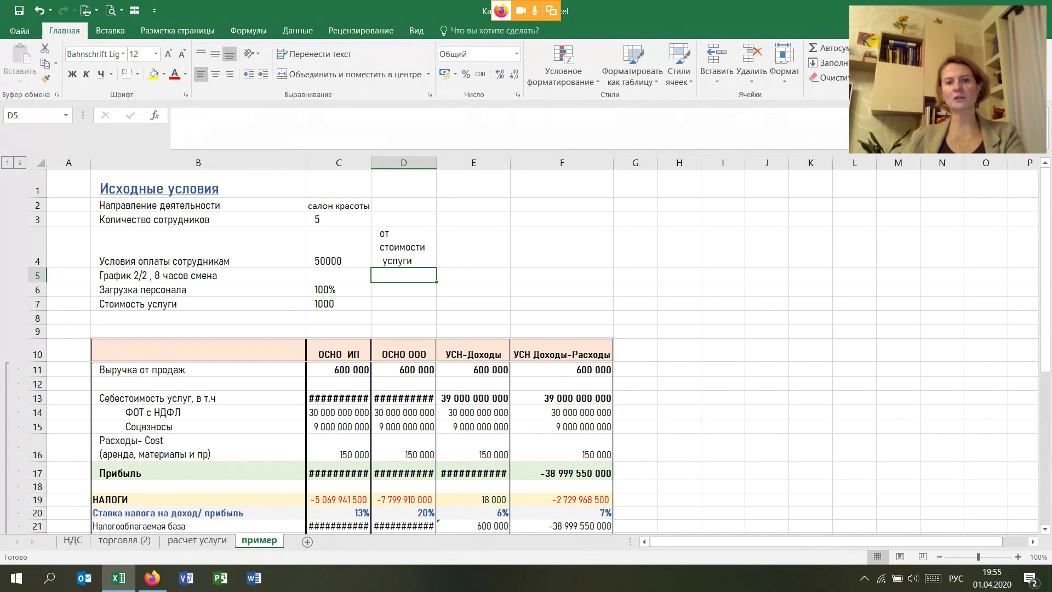
pyautogui.click(339, 304)
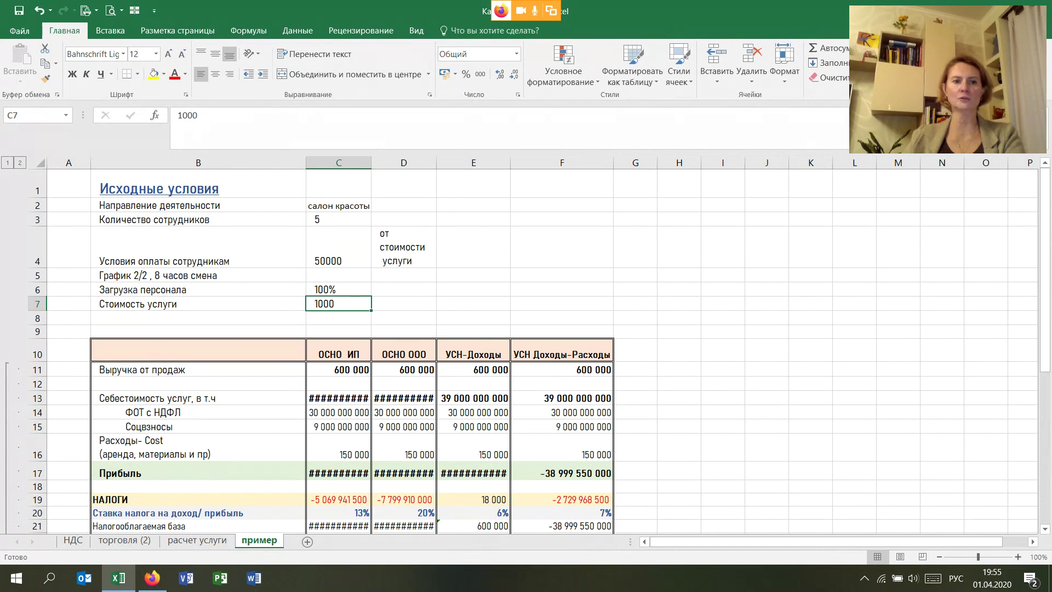
pyautogui.click(199, 318)
pyautogui.write('ккол')
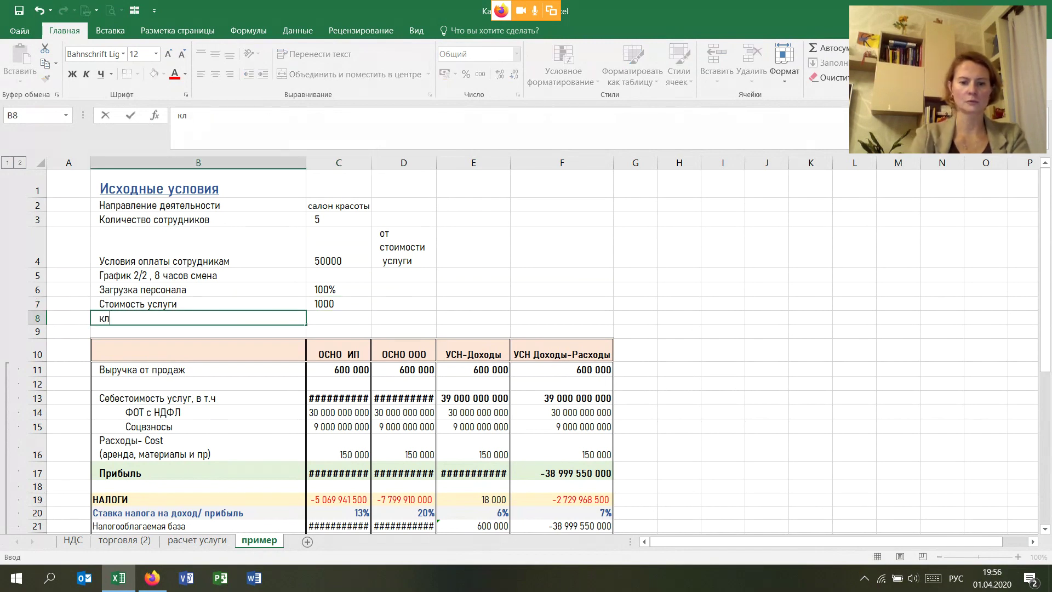
pyautogui.write('-в')
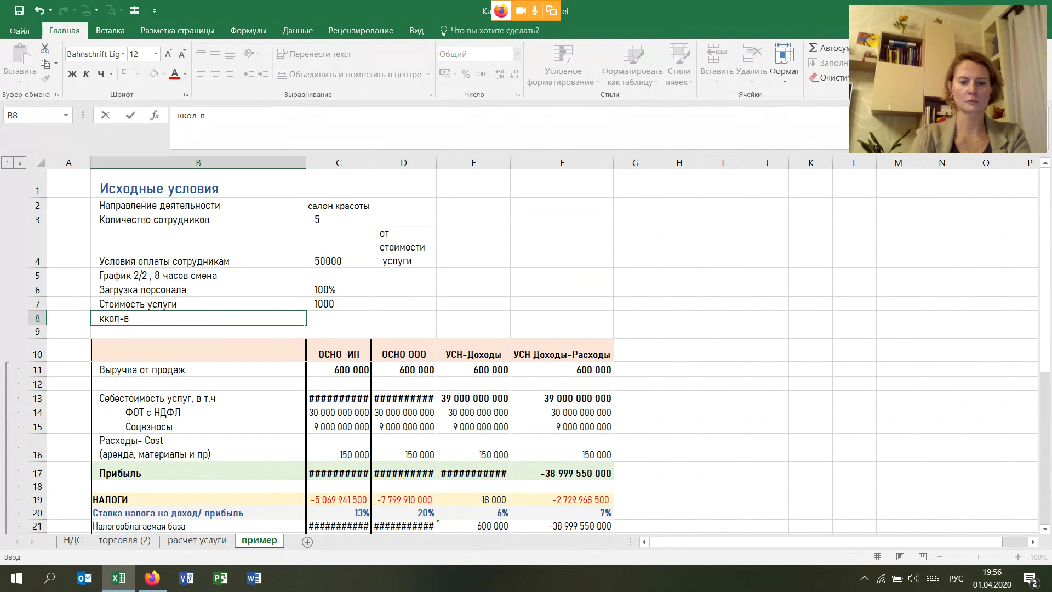
pyautogui.write('о клиентов')
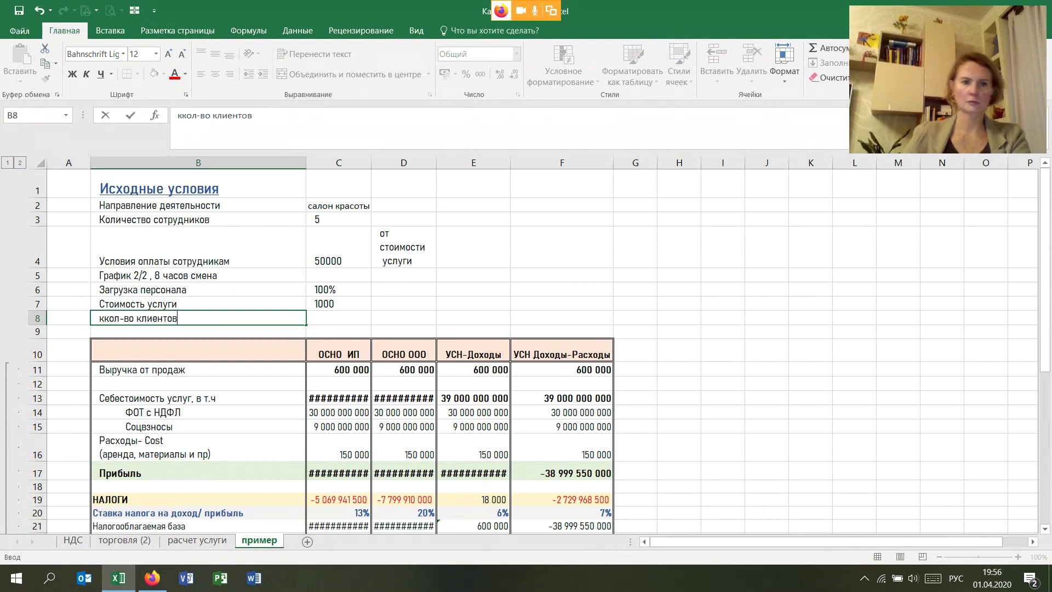
pyautogui.press('Tab')
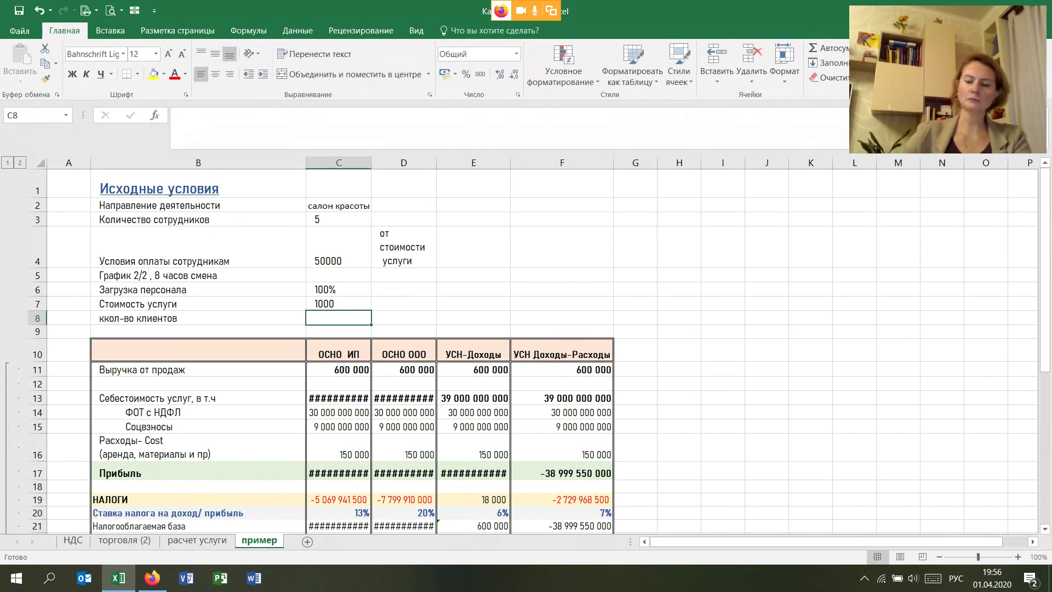
pyautogui.write('100')
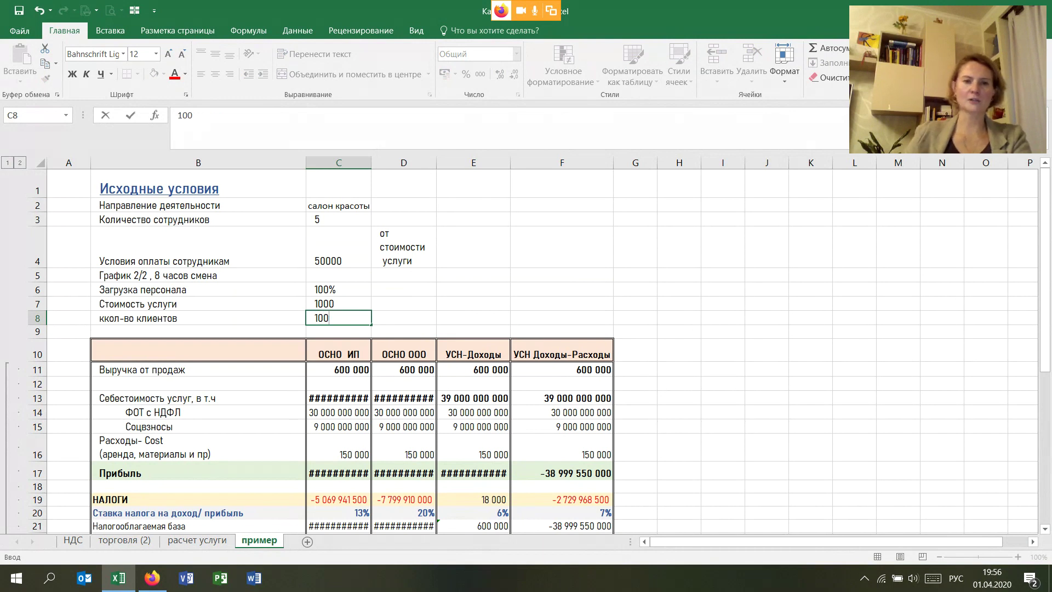
pyautogui.press('Tab')
# Step: Set the service price (Стоимость услуги) in C7 to 5000
pyautogui.press('Left')
pyautogui.press('Up')
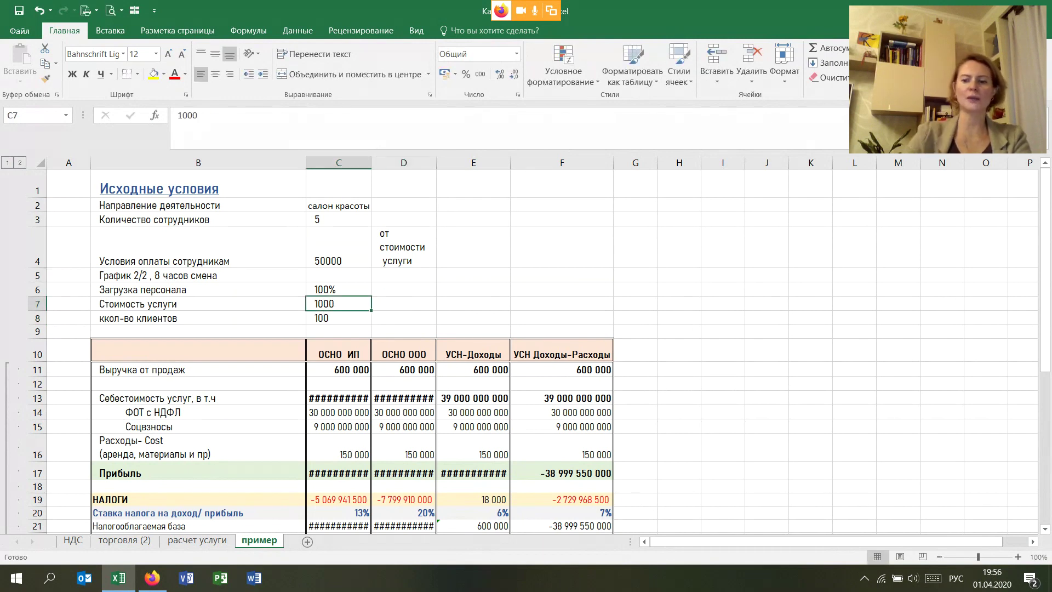
pyautogui.write('5000')
pyautogui.press('Return')
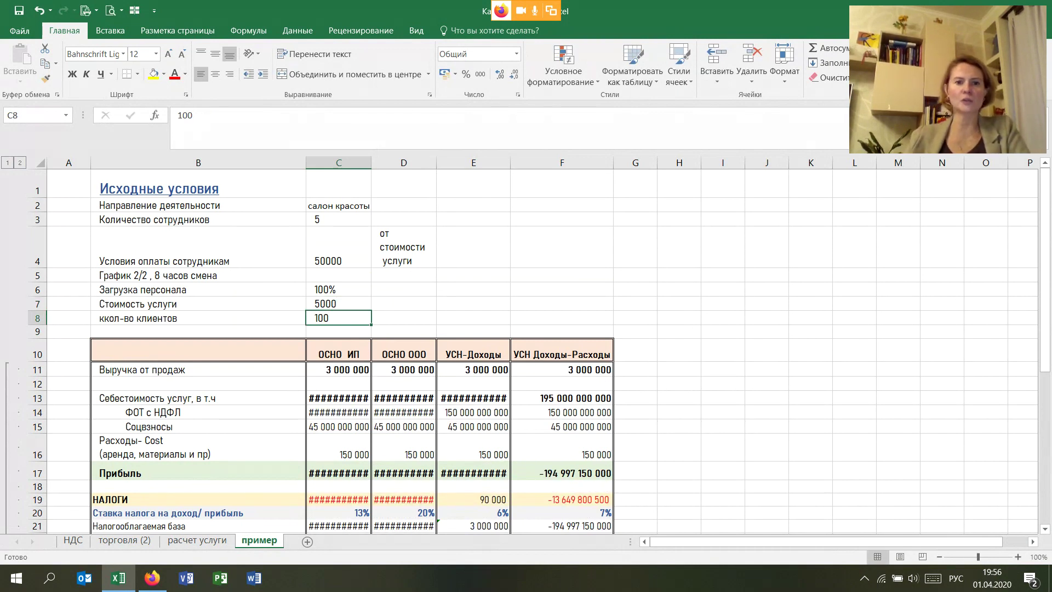
# Step: Replace the sales revenue formula in C11 with =C8*C7
pyautogui.click(339, 369)
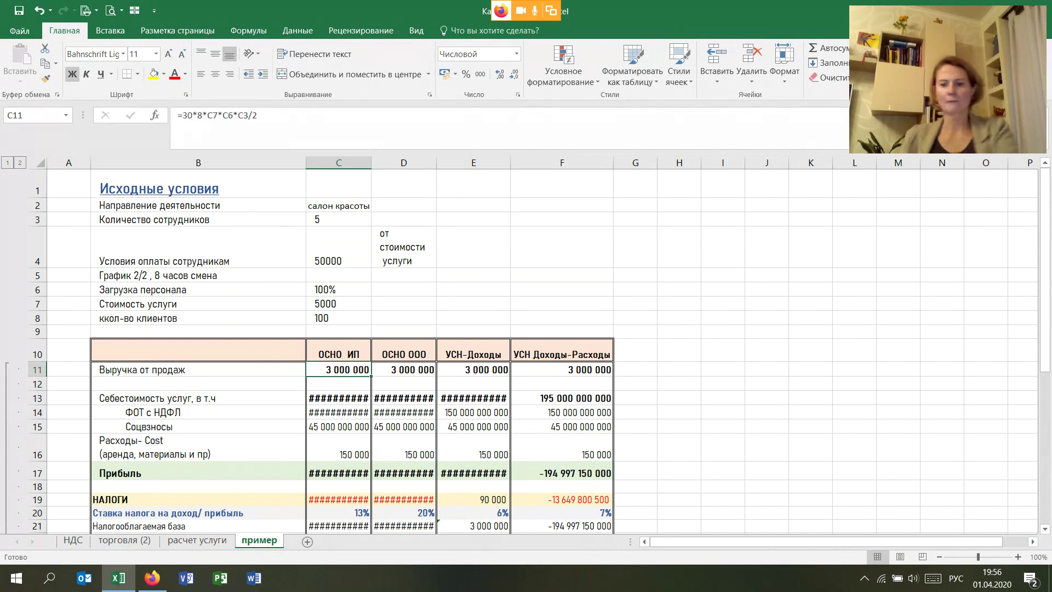
pyautogui.write('=')
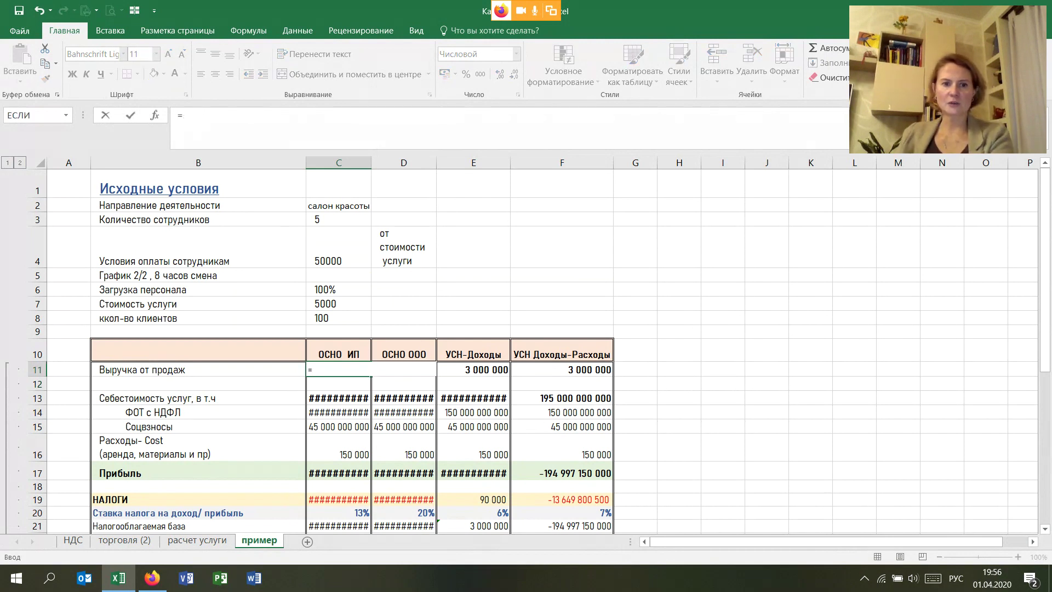
pyautogui.click(339, 318)
pyautogui.write('*')
pyautogui.click(339, 303)
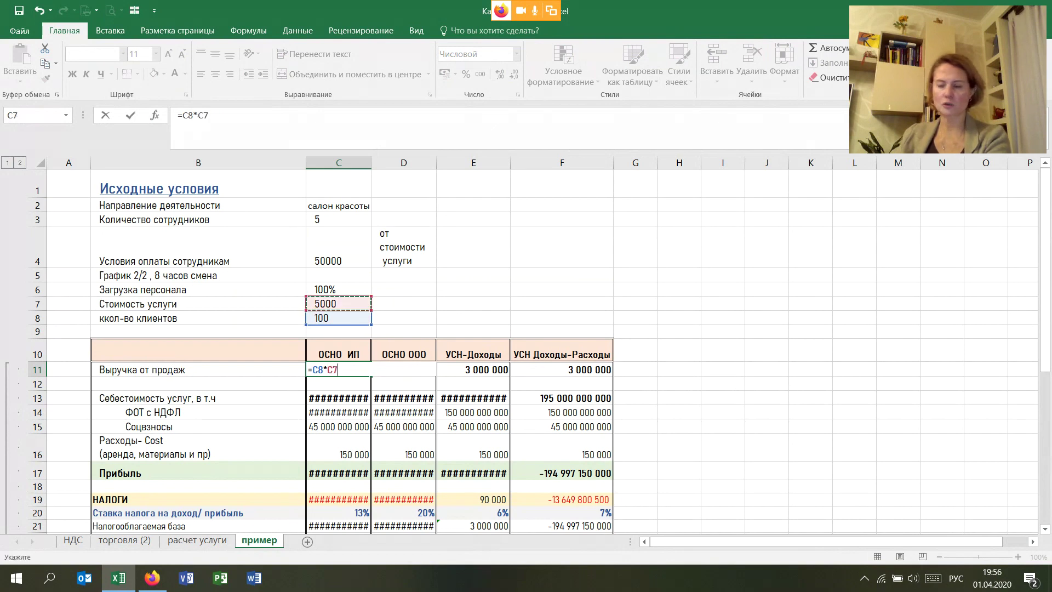
pyautogui.press('Return')
# Step: Try to copy the revenue formula from C11 across to F11 and check the copied formula in D11
pyautogui.click(338, 369)
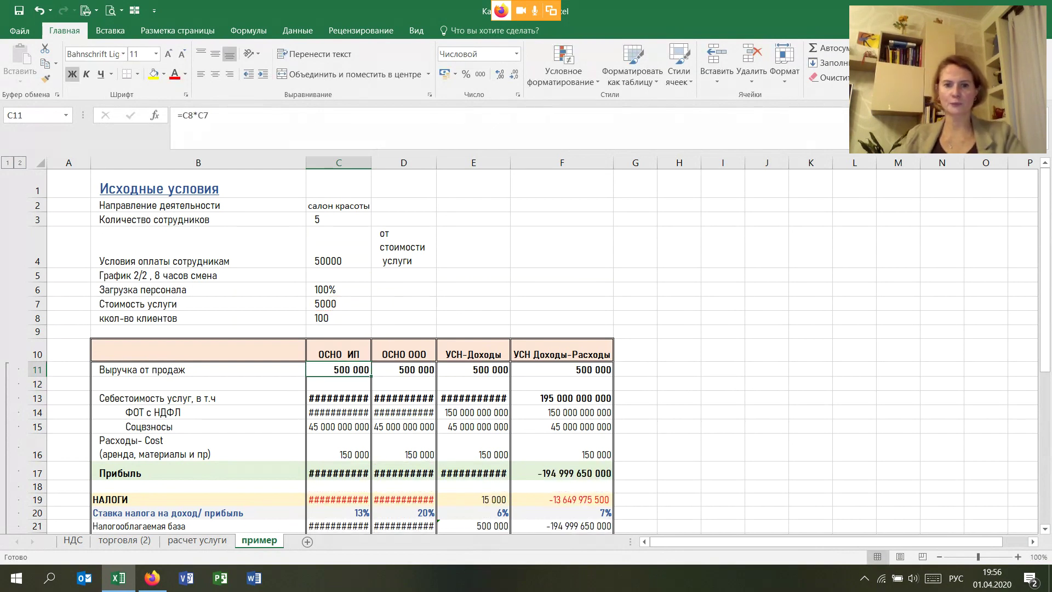
pyautogui.moveTo(371, 377); pyautogui.dragTo(604, 369)
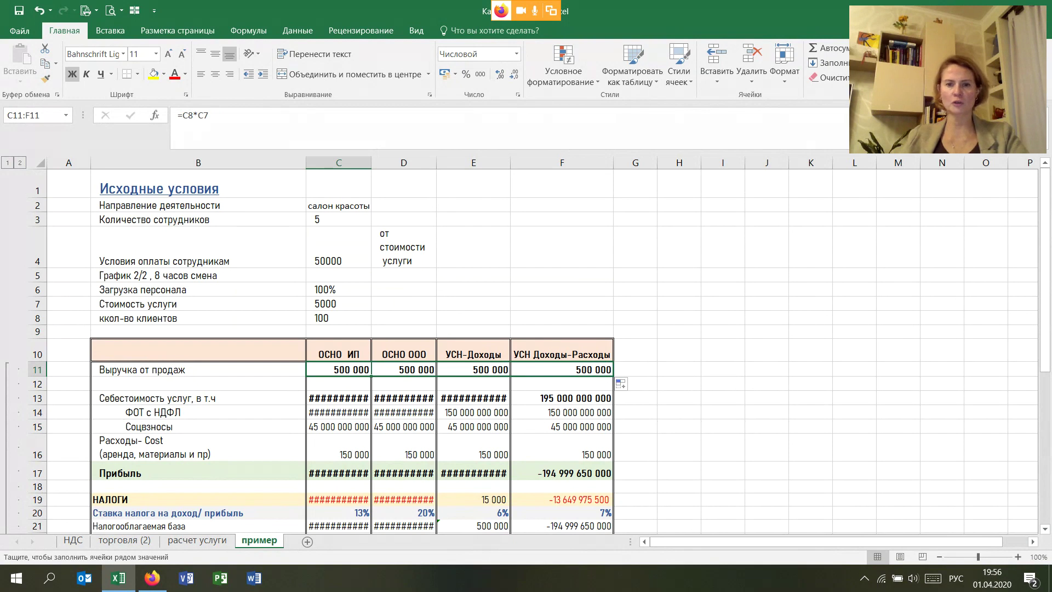
pyautogui.click(339, 369)
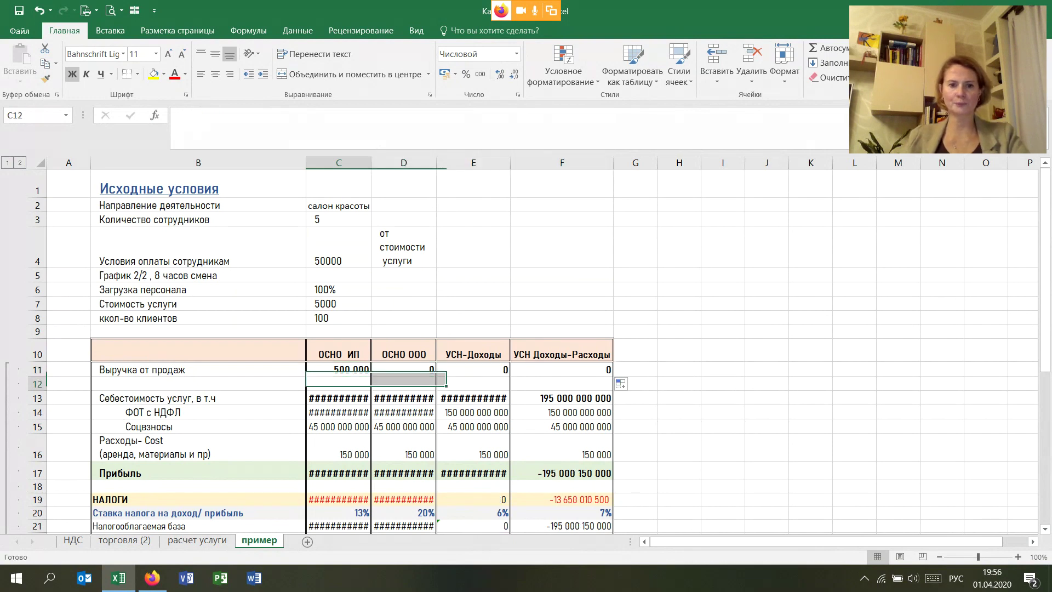
pyautogui.click(404, 369)
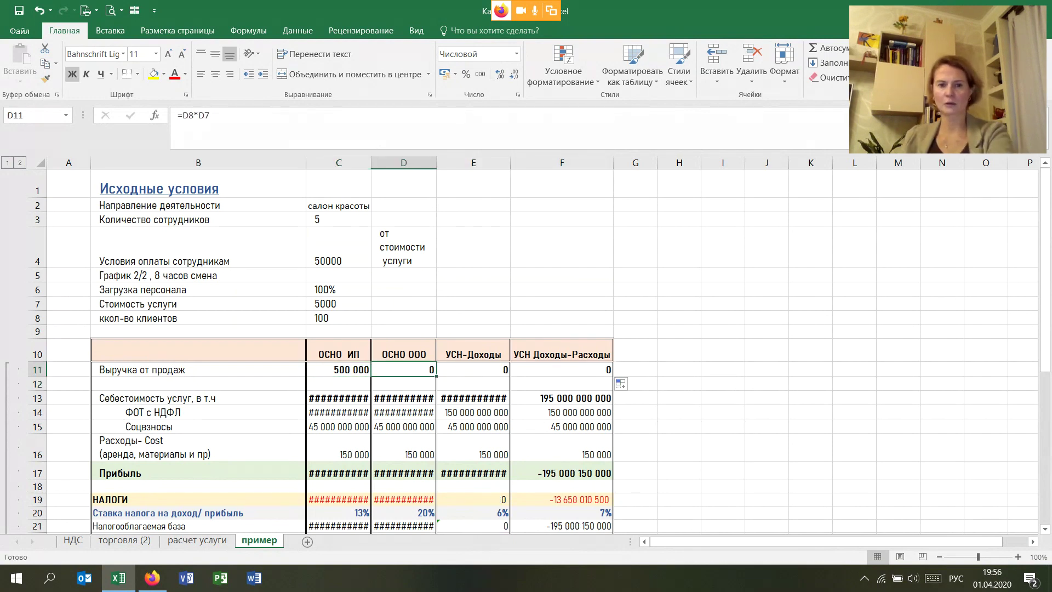
# Step: Make the C8 and C7 references in the C11 revenue formula absolute and fill it across to F11
pyautogui.click(339, 369)
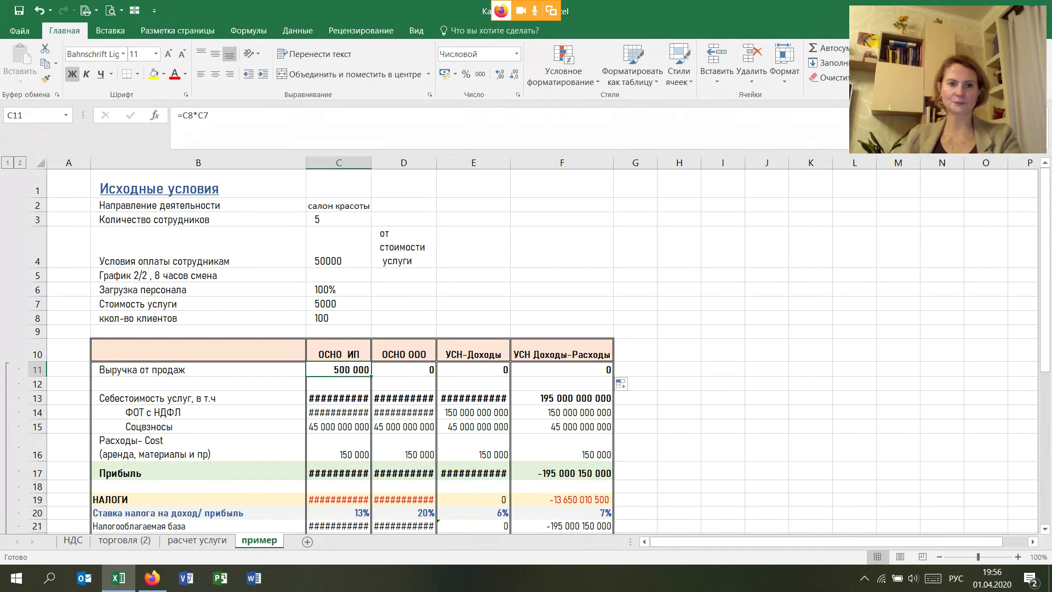
pyautogui.click(208, 115)
pyautogui.press('F4')
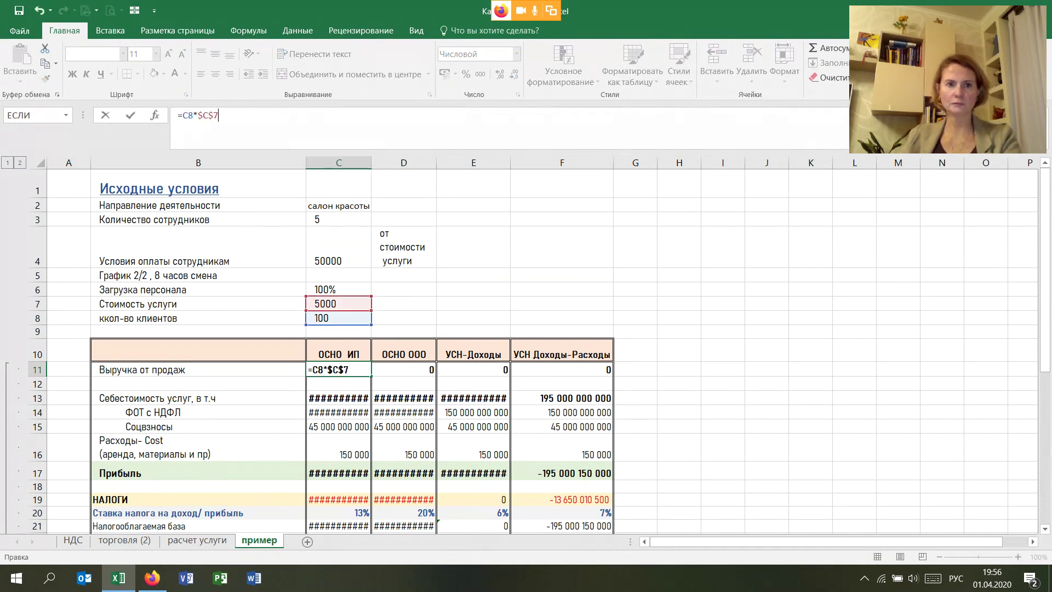
pyautogui.press('F4')
pyautogui.press('Return')
pyautogui.press('Up')
pyautogui.moveTo(371, 376); pyautogui.dragTo(608, 370)
# Step: Replace the payroll formula (ФОТ с НДФЛ) in C14 with =C3*C4
pyautogui.click(197, 447)
pyautogui.click(338, 411)
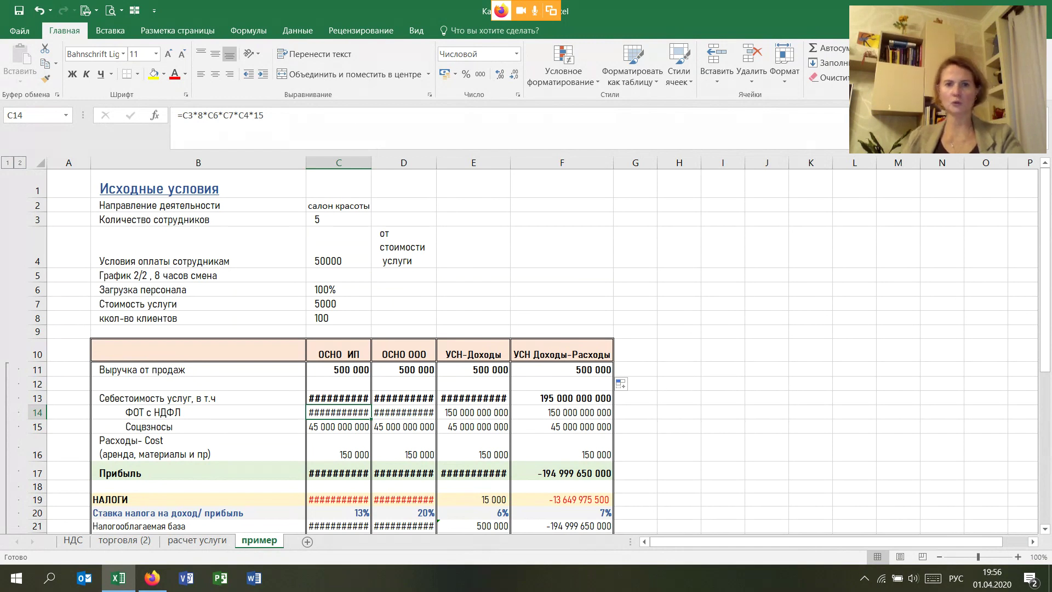
pyautogui.write('=')
pyautogui.click(338, 219)
pyautogui.write('*')
pyautogui.click(339, 249)
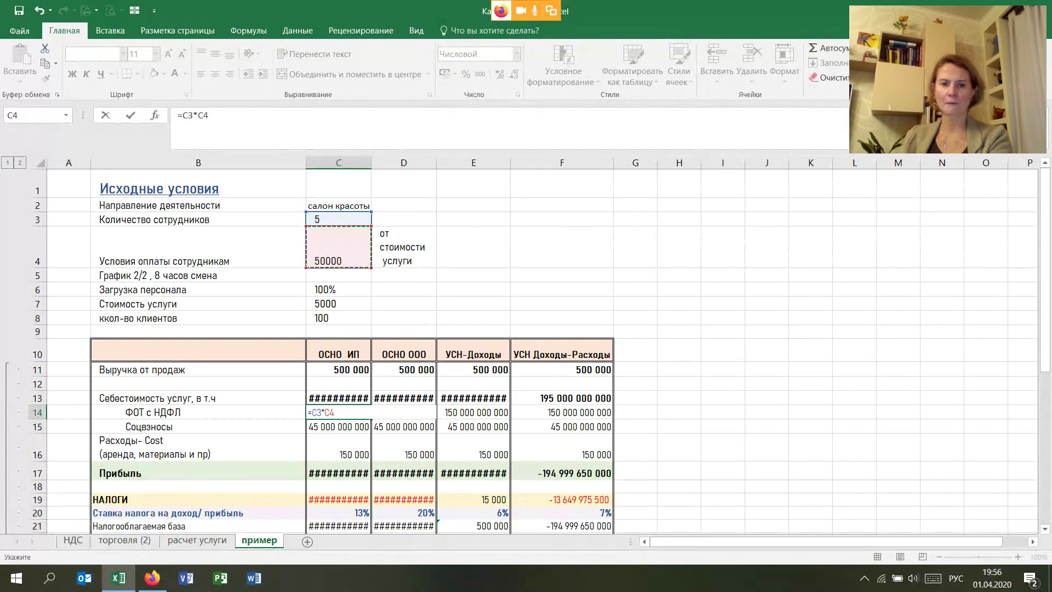
pyautogui.press('Return')
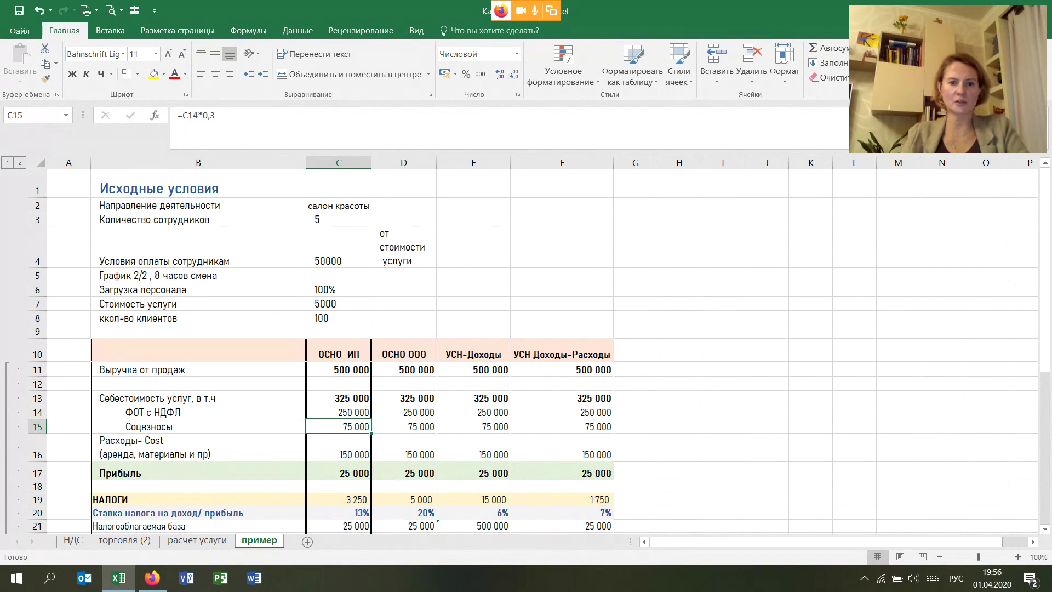
# Step: Set the costs for rent and materials in row 16 to 0 for all four tax regimes
pyautogui.click(338, 447)
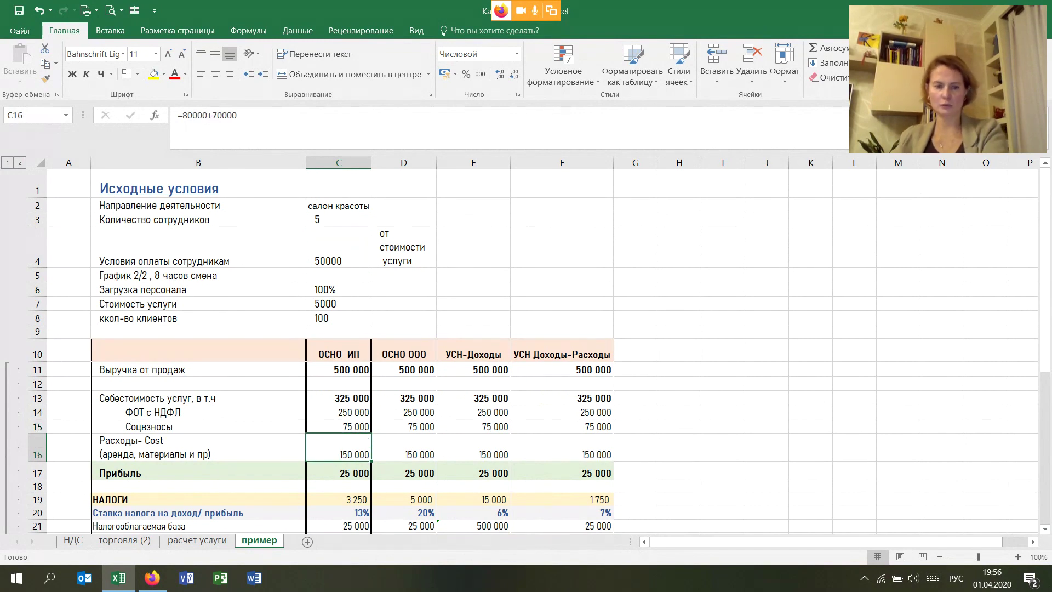
pyautogui.write('0')
pyautogui.click(561, 246)
pyautogui.click(339, 447)
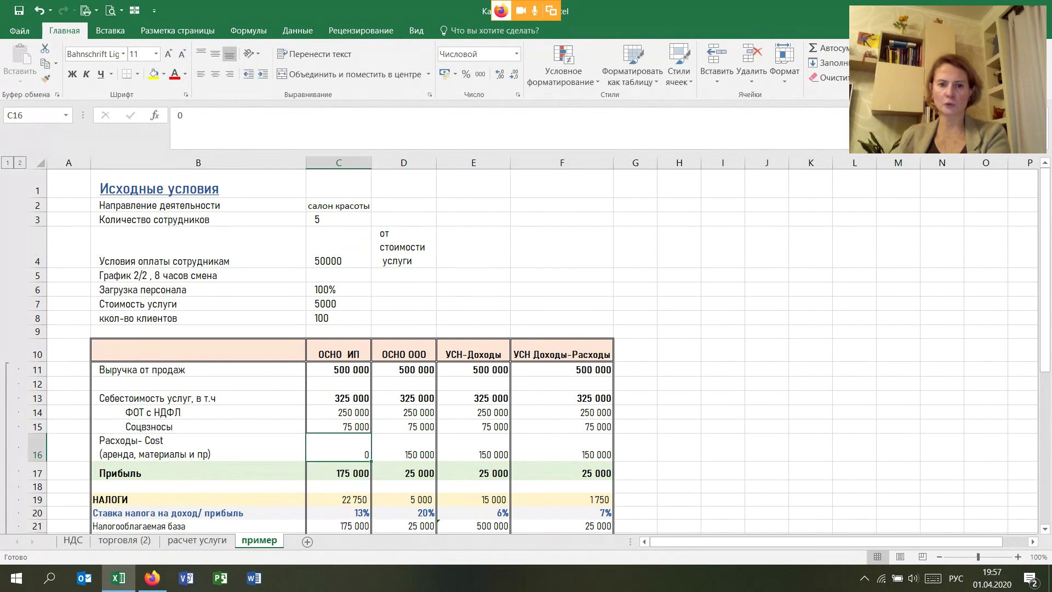
pyautogui.click(404, 447)
pyautogui.write('0')
pyautogui.click(473, 447)
pyautogui.write('0')
pyautogui.click(561, 447)
pyautogui.write('0')
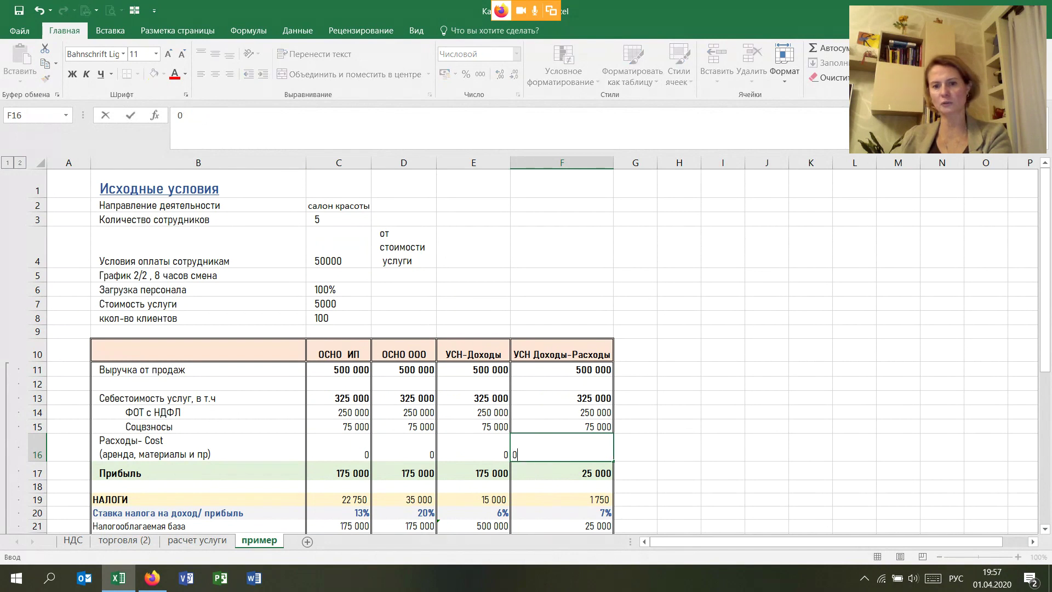
pyautogui.click(678, 426)
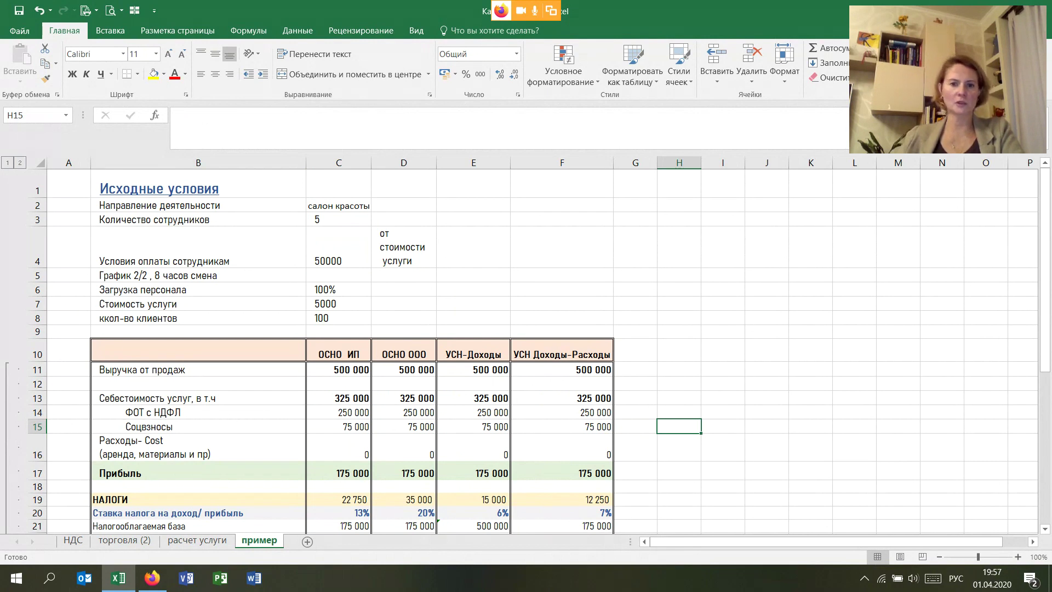
# Step: Clear the contents of the yellow net profit row in B25:F25
pyautogui.scroll(-2, 526, 345)
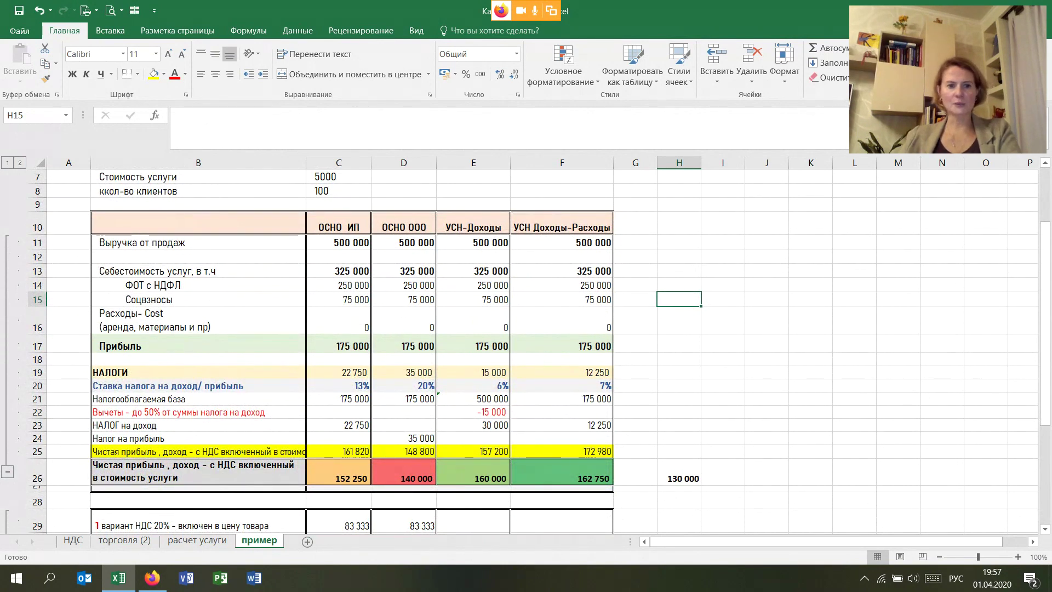
pyautogui.click(199, 450)
pyautogui.moveTo(198, 451); pyautogui.dragTo(561, 451)
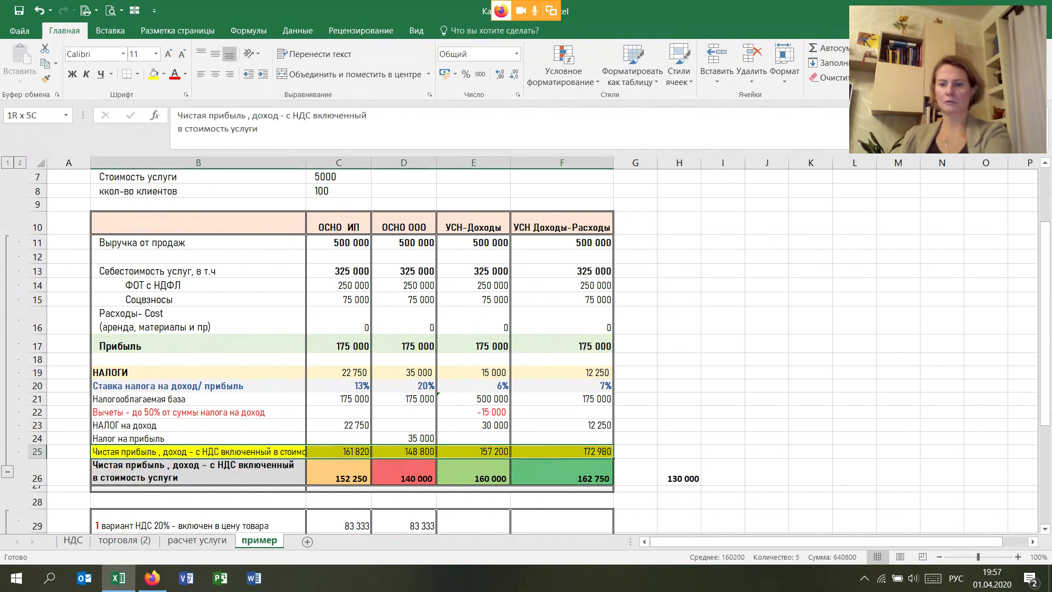
pyautogui.press('Delete')
pyautogui.click(836, 425)
# Step: Check the webinar chat in Firefox, return to Excel and inspect the social contributions formula in C15
pyautogui.click(152, 577)
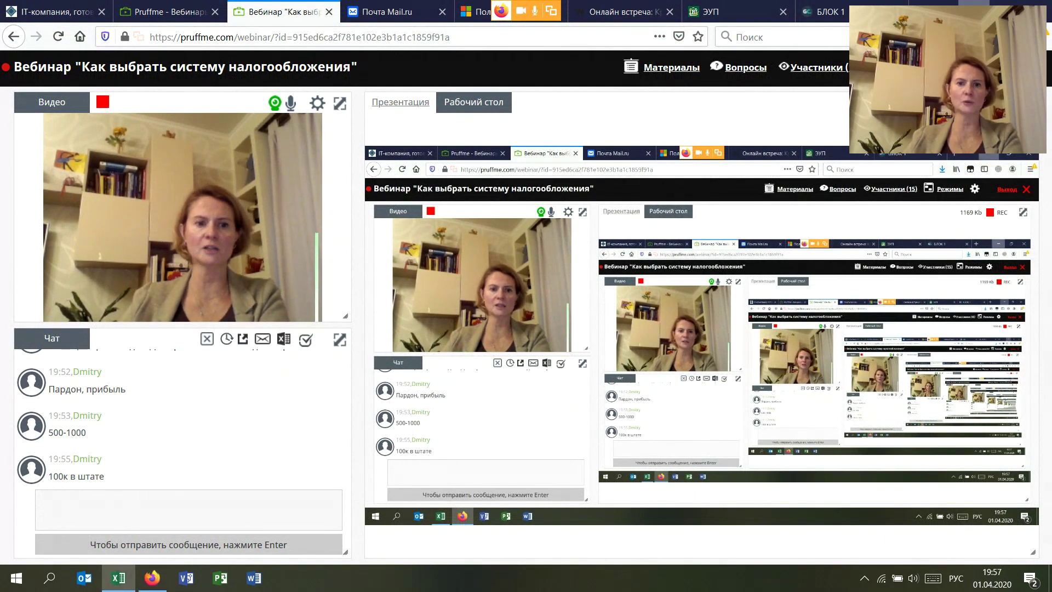
pyautogui.hotkey('alt', 'Tab')
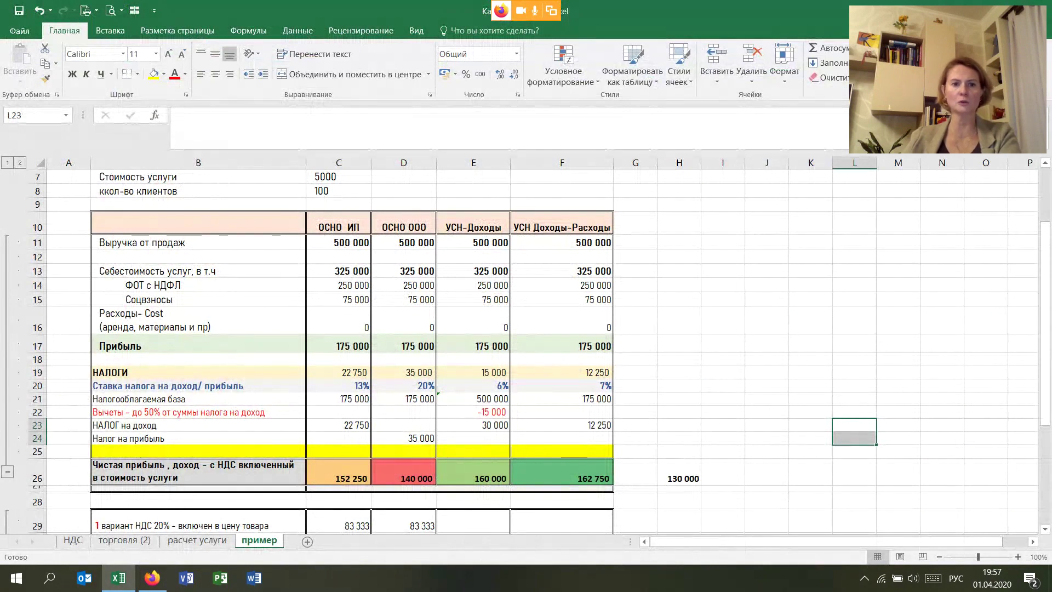
pyautogui.click(164, 299)
pyautogui.click(338, 299)
pyautogui.scroll(3, 338, 299)
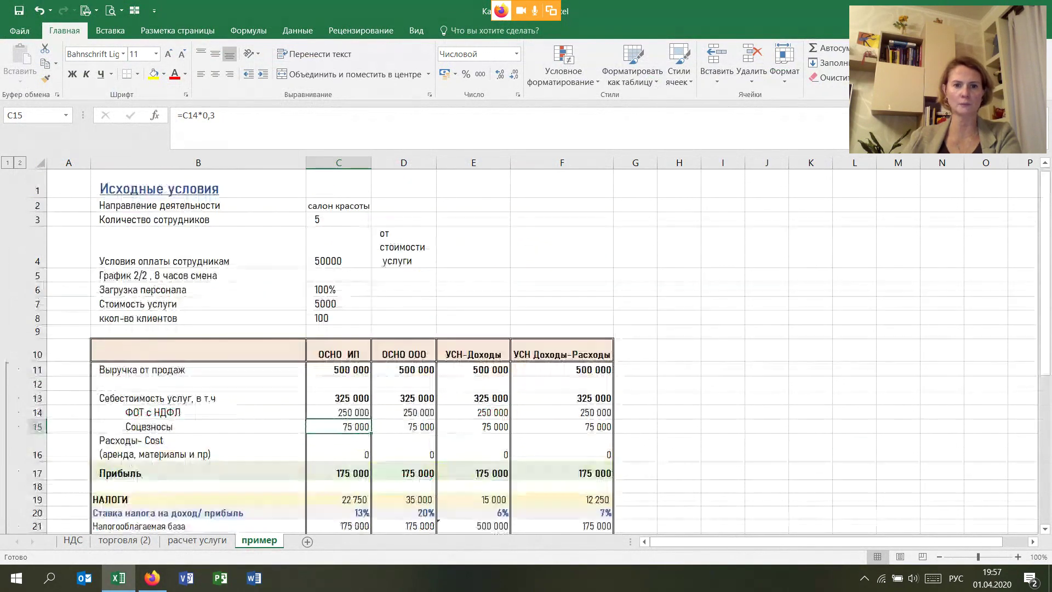
# Step: Set the employee pay terms (Условия оплаты сотрудникам) in C4 to 100000
pyautogui.click(338, 257)
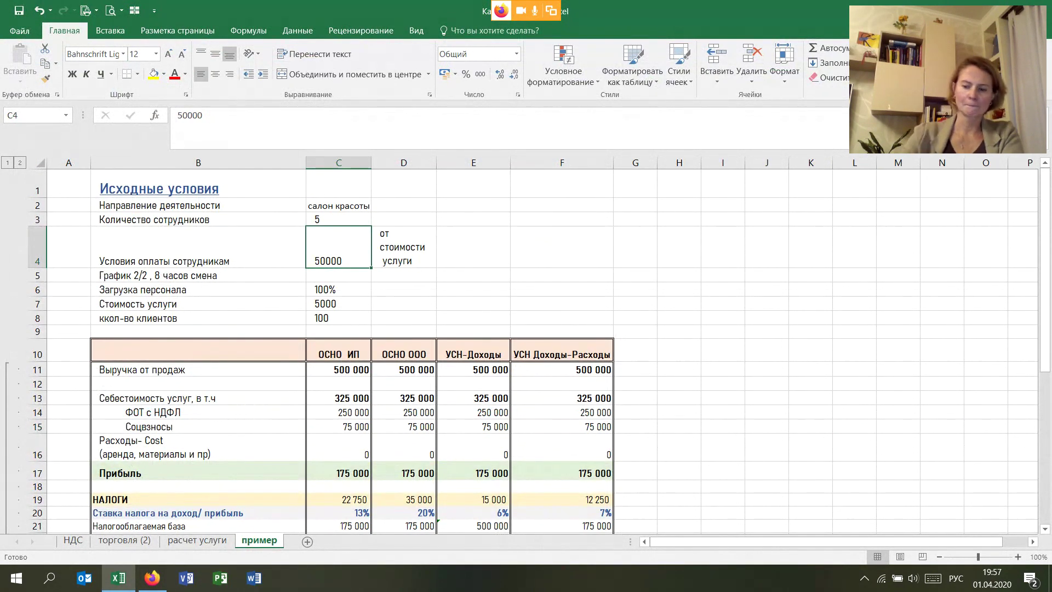
pyautogui.write('10000')
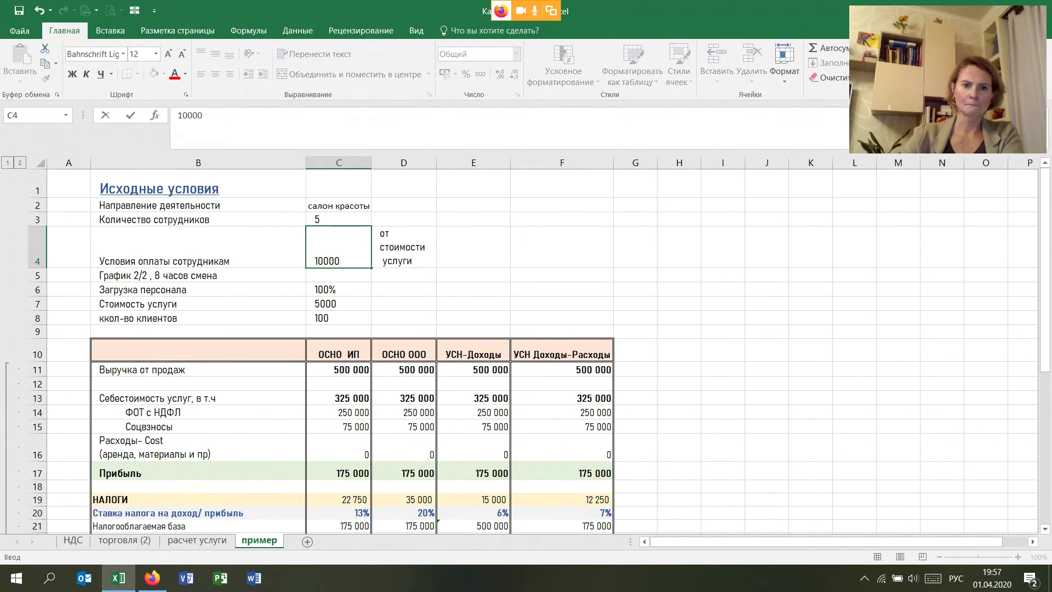
pyautogui.press('Return')
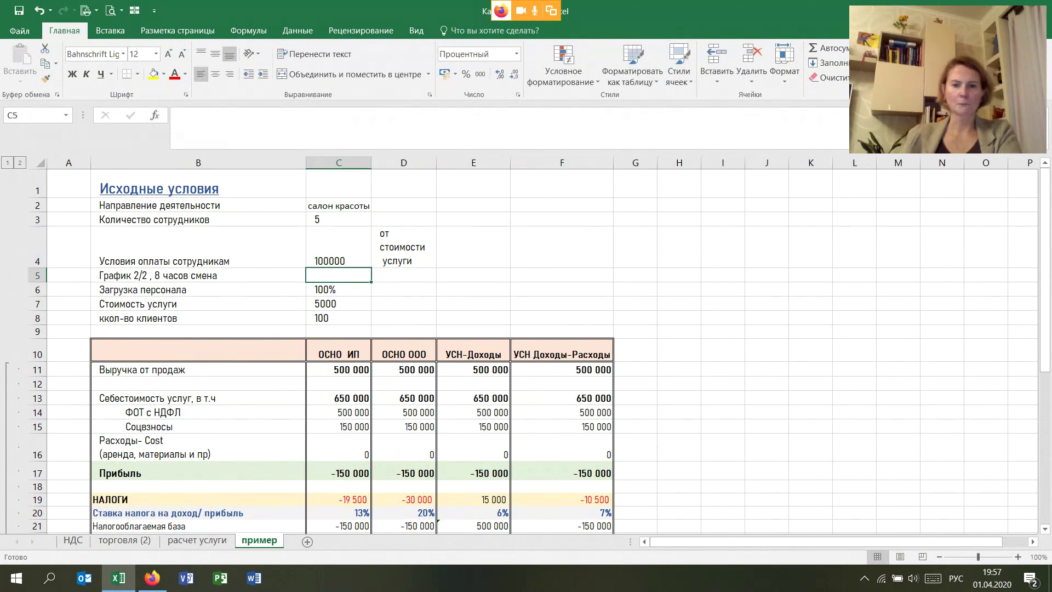
# Step: Examine the profit, taxes and net profit rows for all four regimes, including the НАЛОГИ formulas for УСН-Доходы and ОСНО ИП
pyautogui.scroll(-4, 531, 350)
pyautogui.scroll(2, 532, 350)
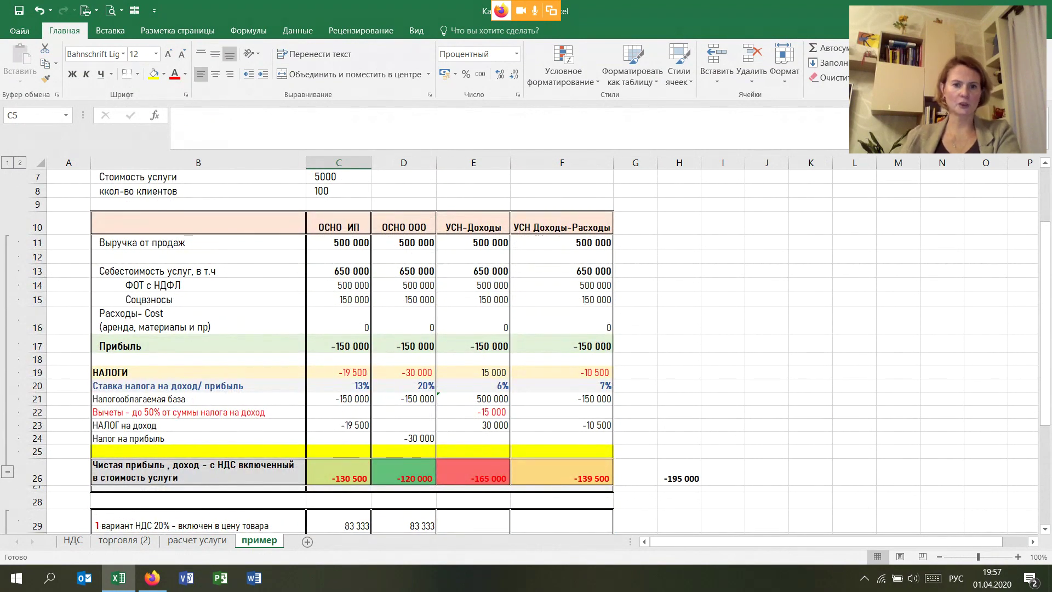
pyautogui.scroll(1, 531, 350)
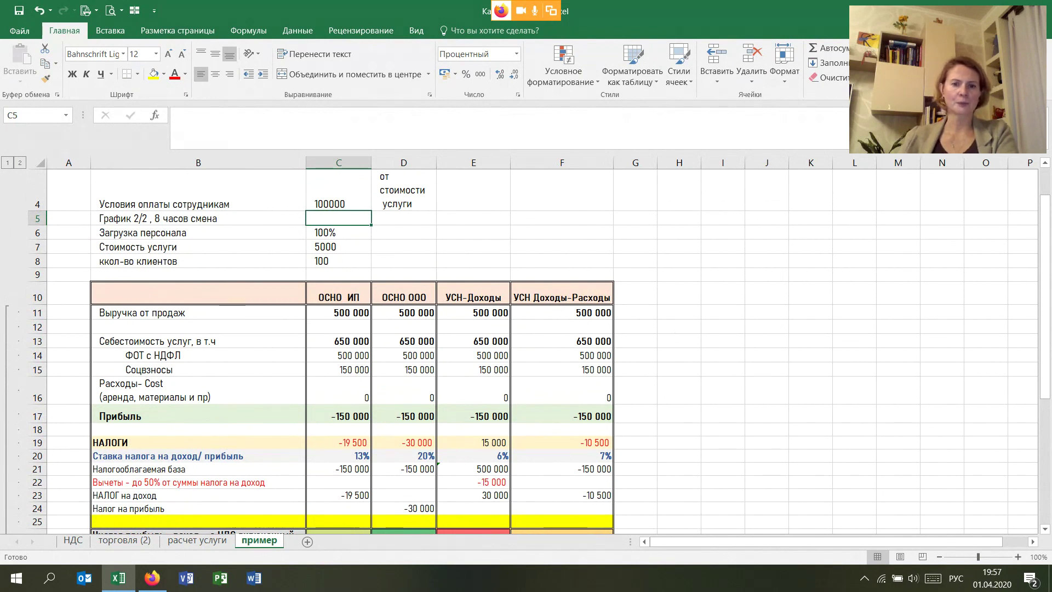
pyautogui.scroll(-1, 525, 351)
pyautogui.scroll(-1, 526, 350)
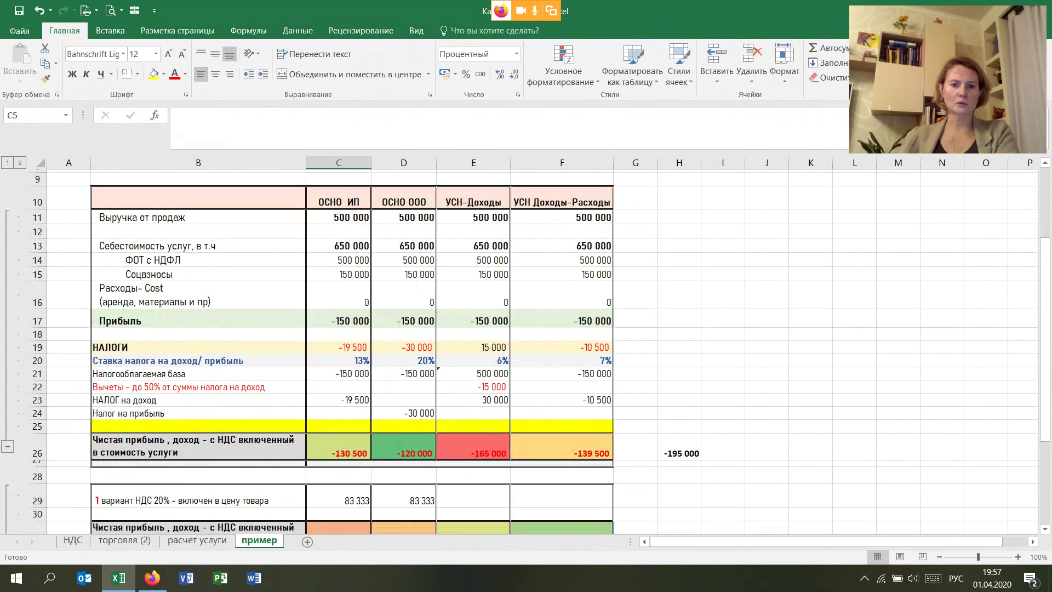
pyautogui.scroll(-2, 526, 351)
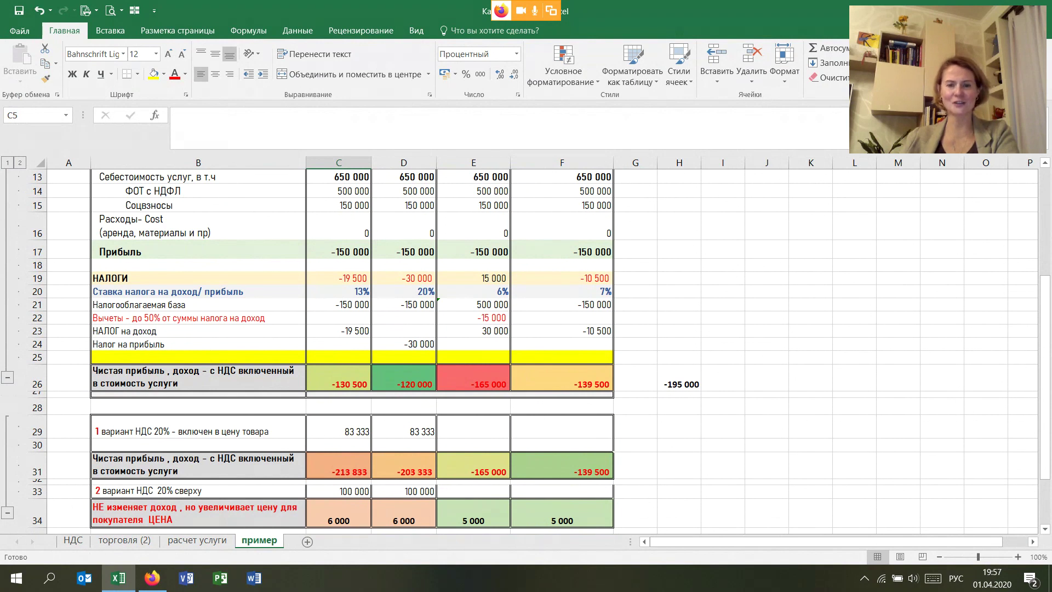
pyautogui.scroll(1, 526, 350)
pyautogui.click(474, 184)
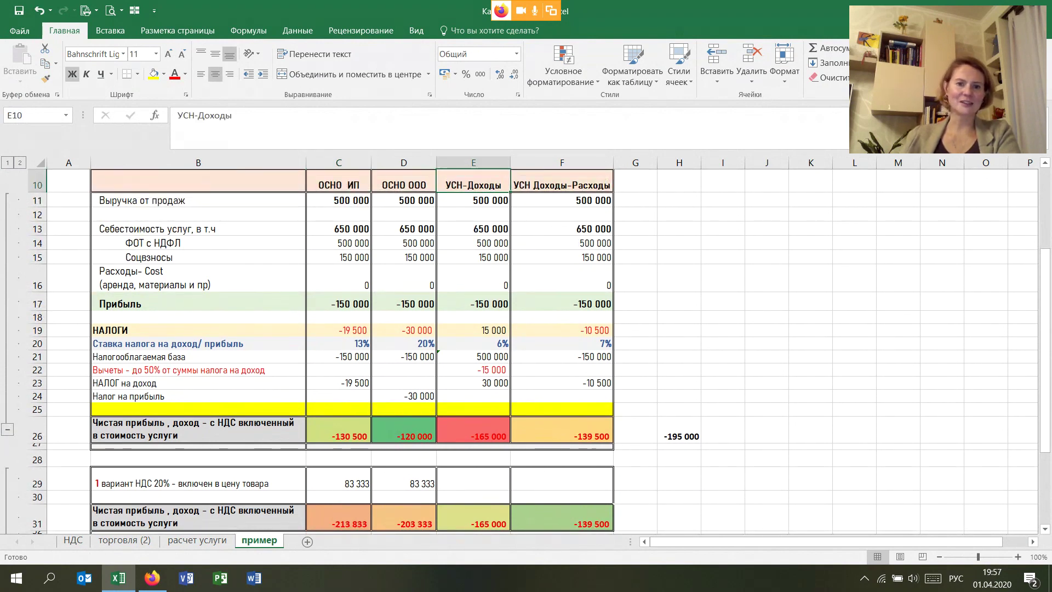
pyautogui.click(474, 330)
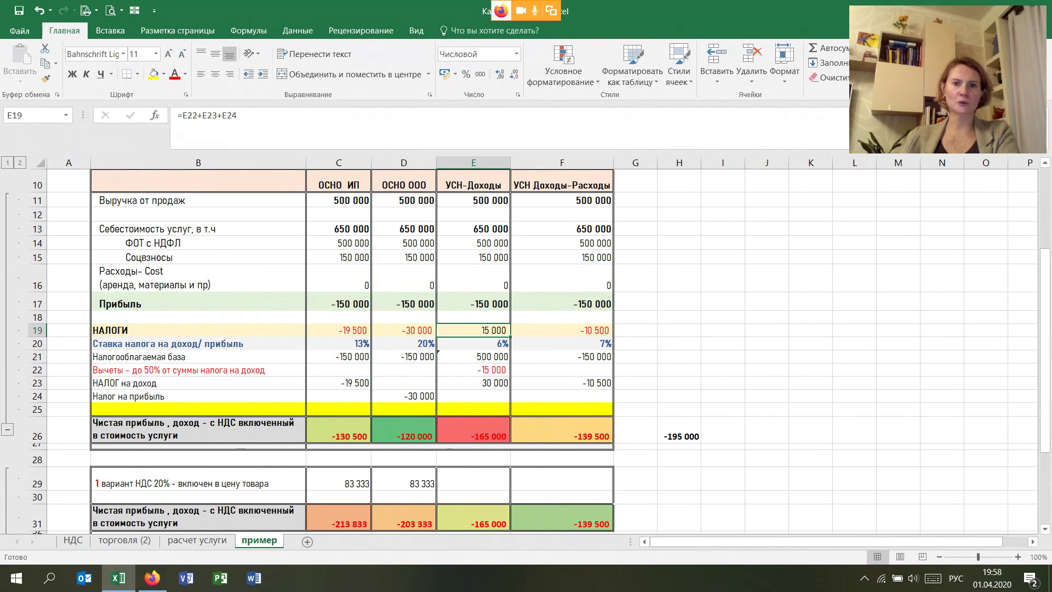
pyautogui.click(338, 330)
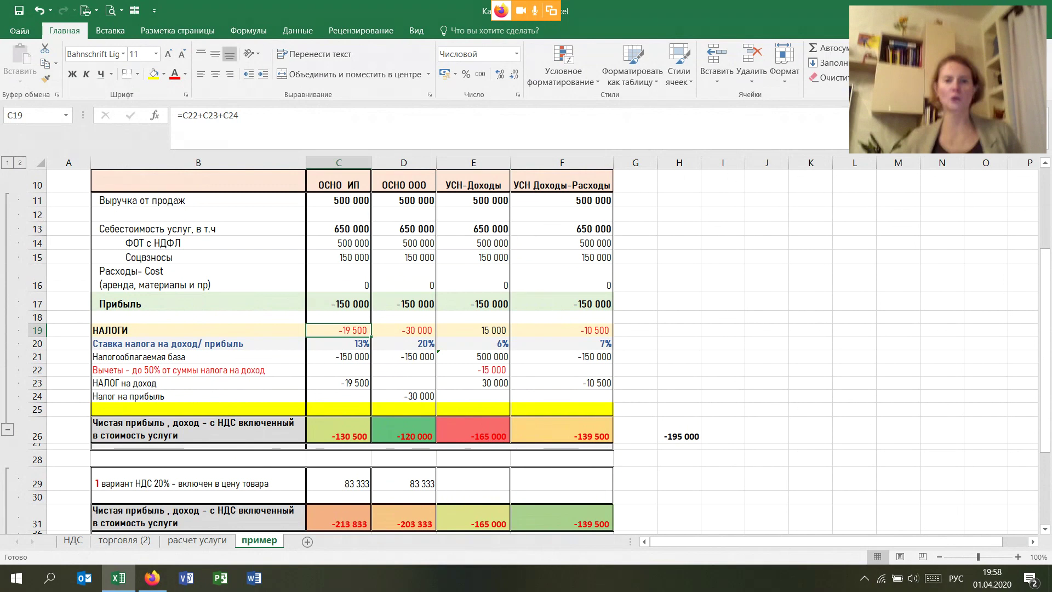
pyautogui.scroll(3, 329, 350)
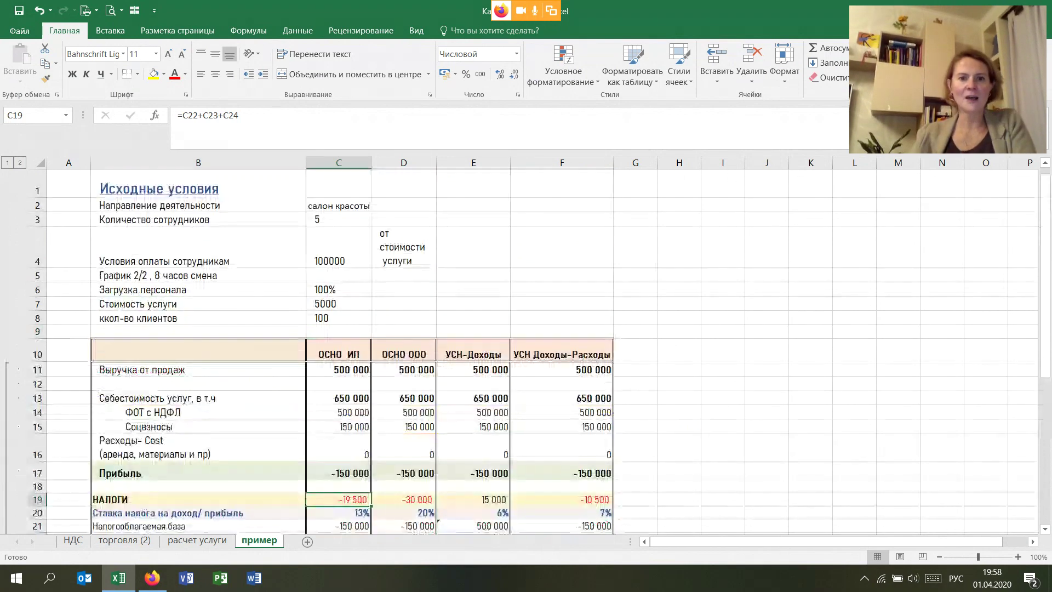
# Step: Set the employee pay terms in C4 back to 50000
pyautogui.click(339, 247)
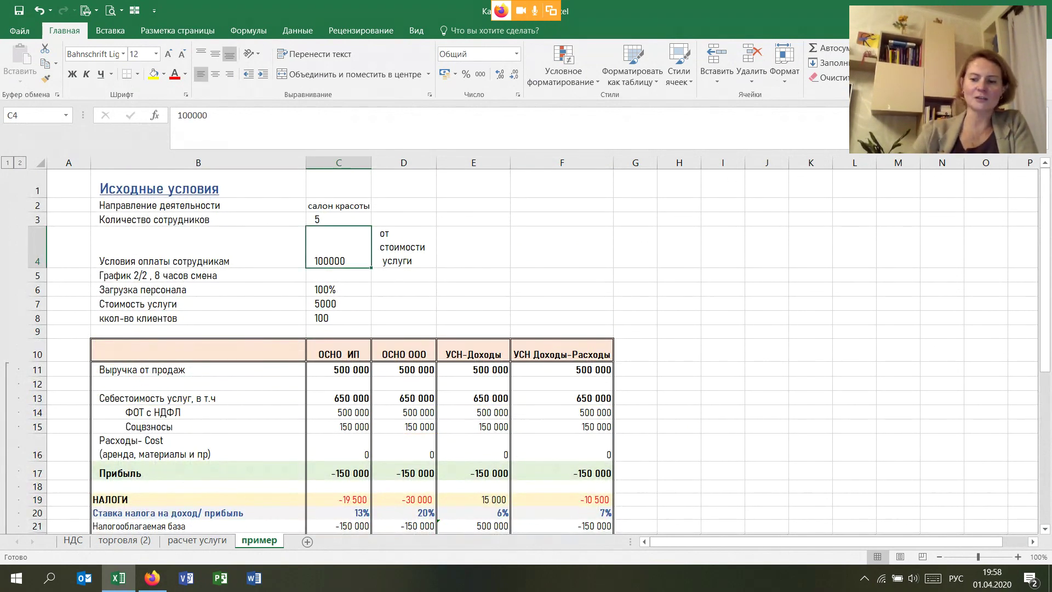
pyautogui.write('50000')
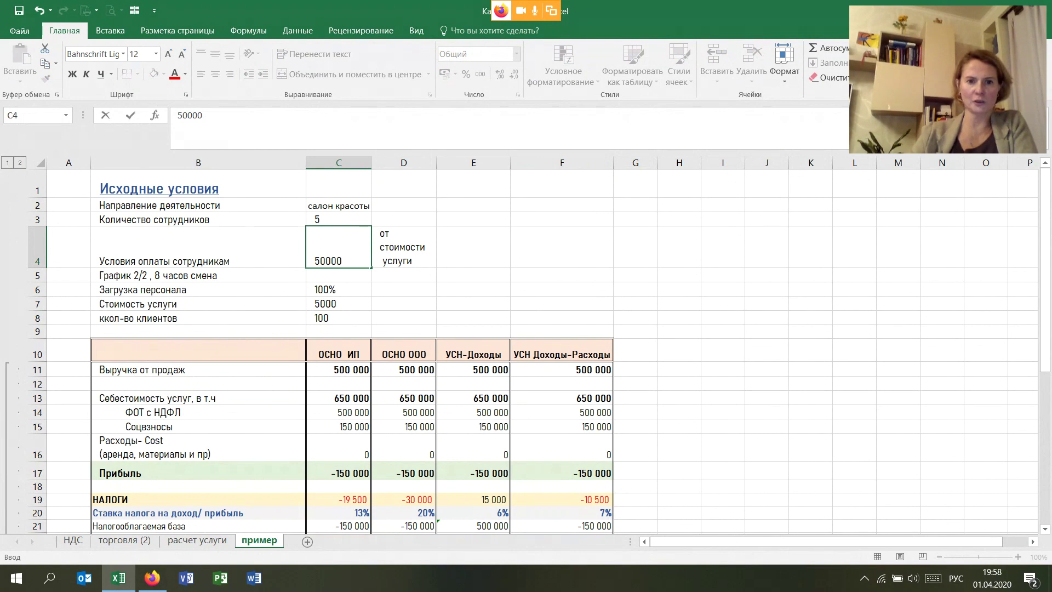
pyautogui.press('Return')
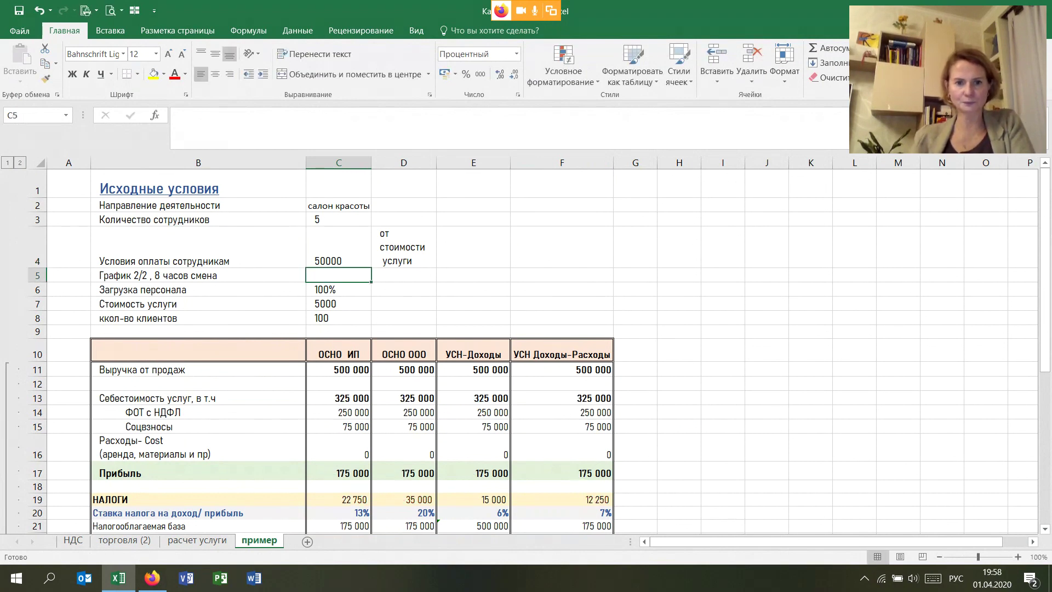
# Step: Compare the taxes, net profit and НДС variants across the four regimes with the initial conditions and the Соцвзносы row
pyautogui.click(403, 303)
pyautogui.scroll(-4, 525, 350)
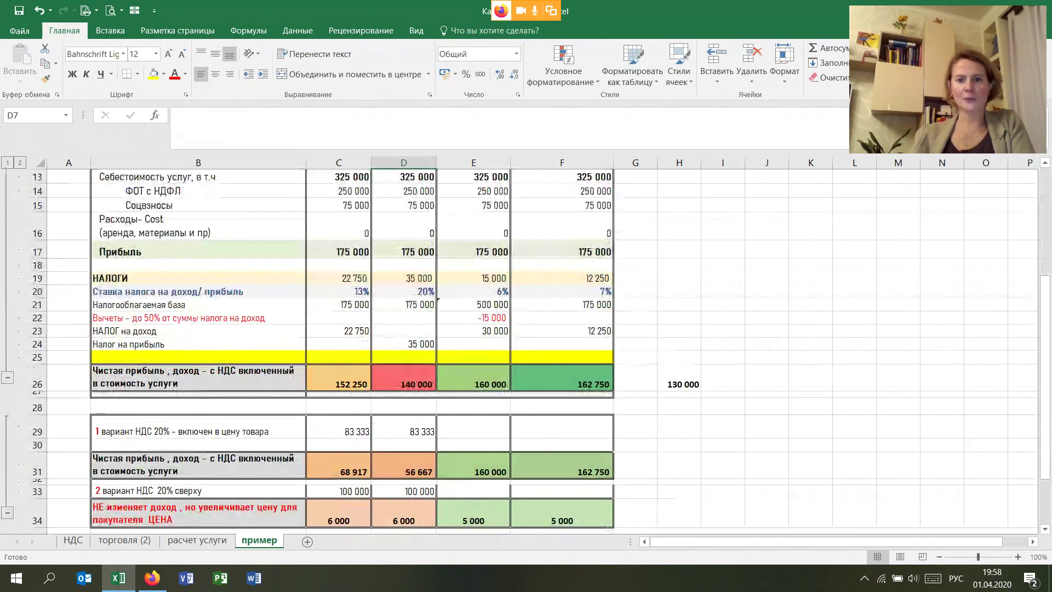
pyautogui.scroll(2, 526, 350)
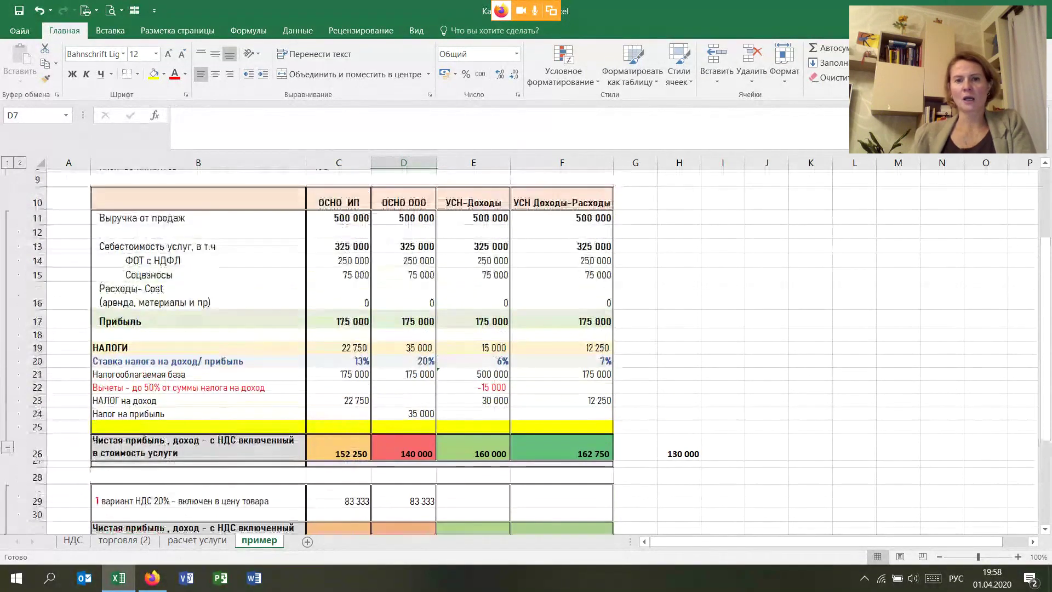
pyautogui.scroll(1, 526, 351)
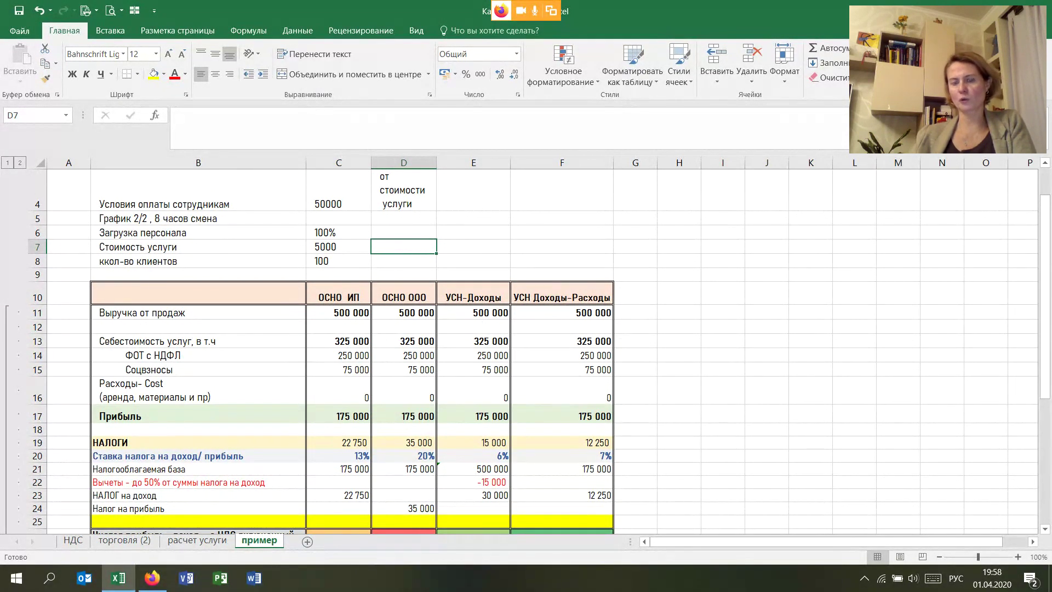
pyautogui.scroll(-2, 526, 351)
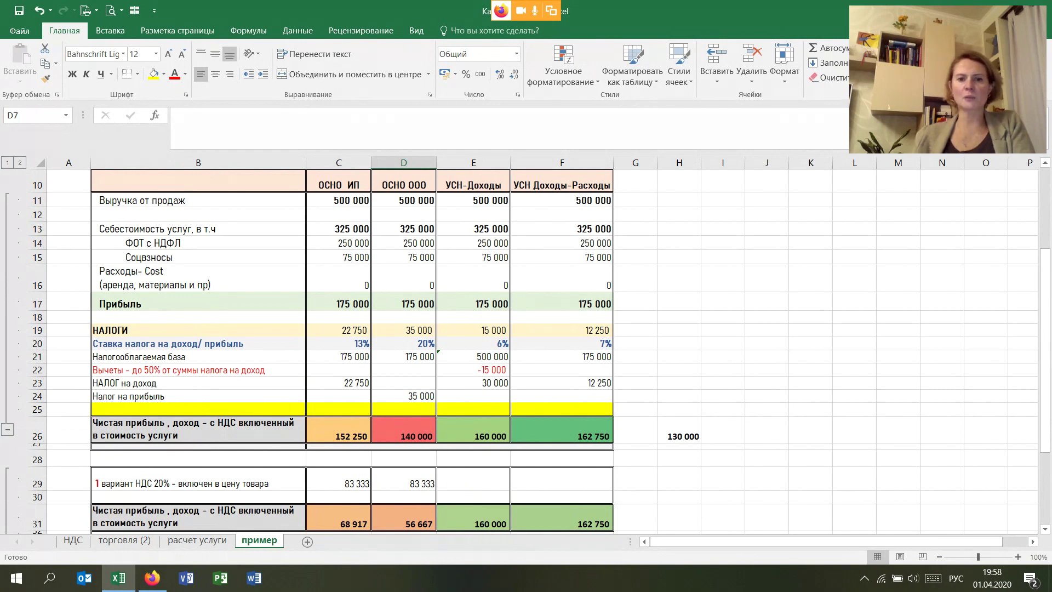
pyautogui.scroll(3, 526, 351)
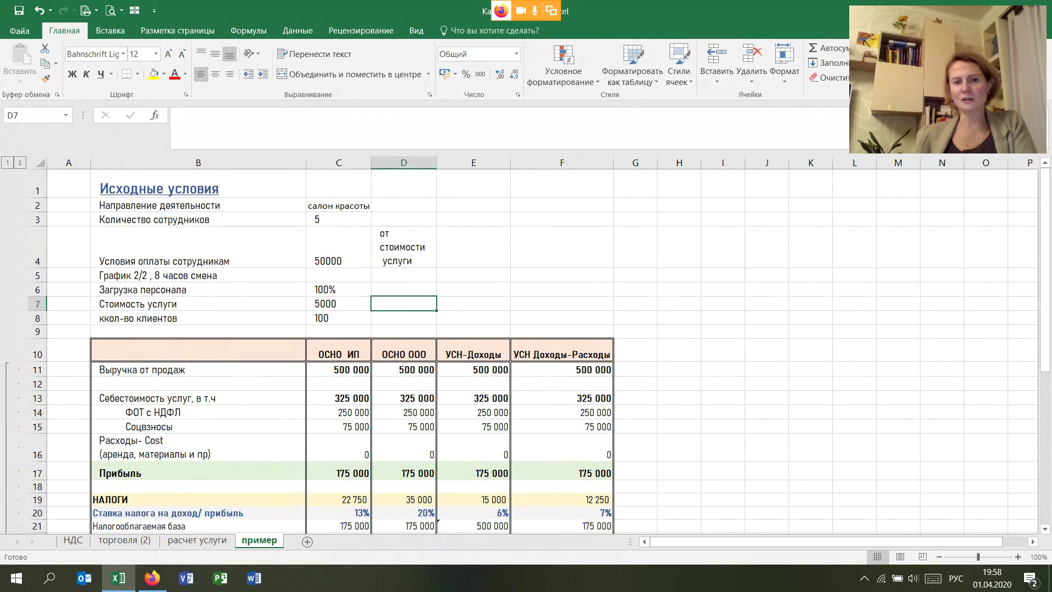
pyautogui.scroll(-2, 526, 351)
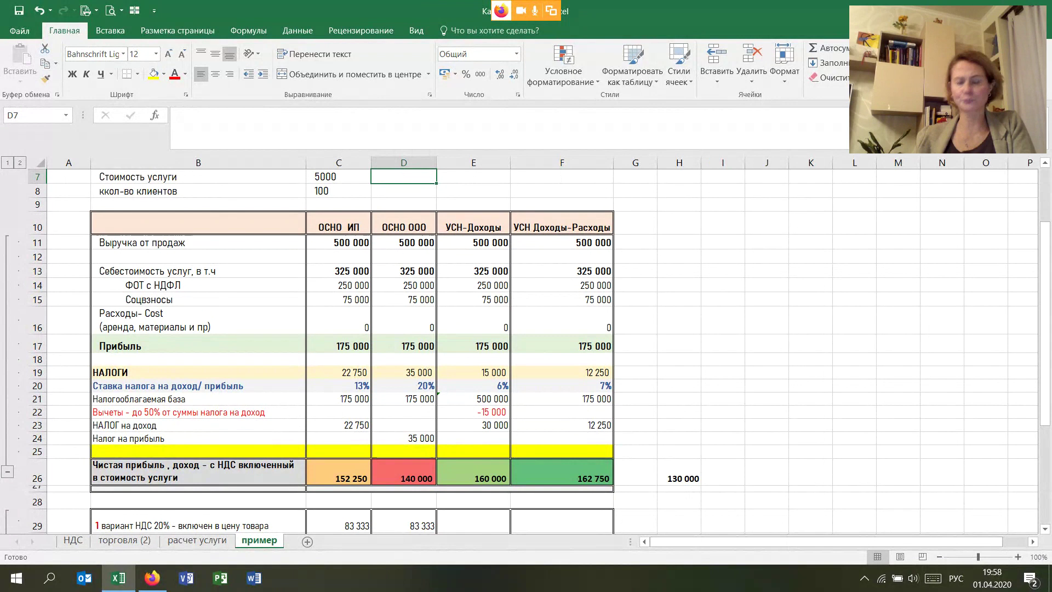
pyautogui.click(198, 299)
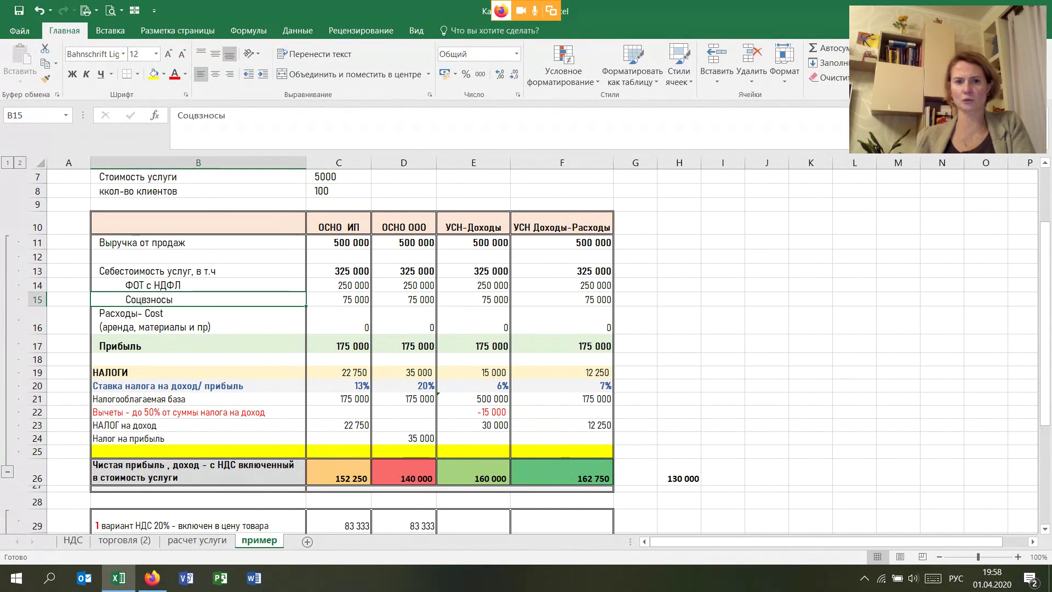
pyautogui.scroll(2, 526, 350)
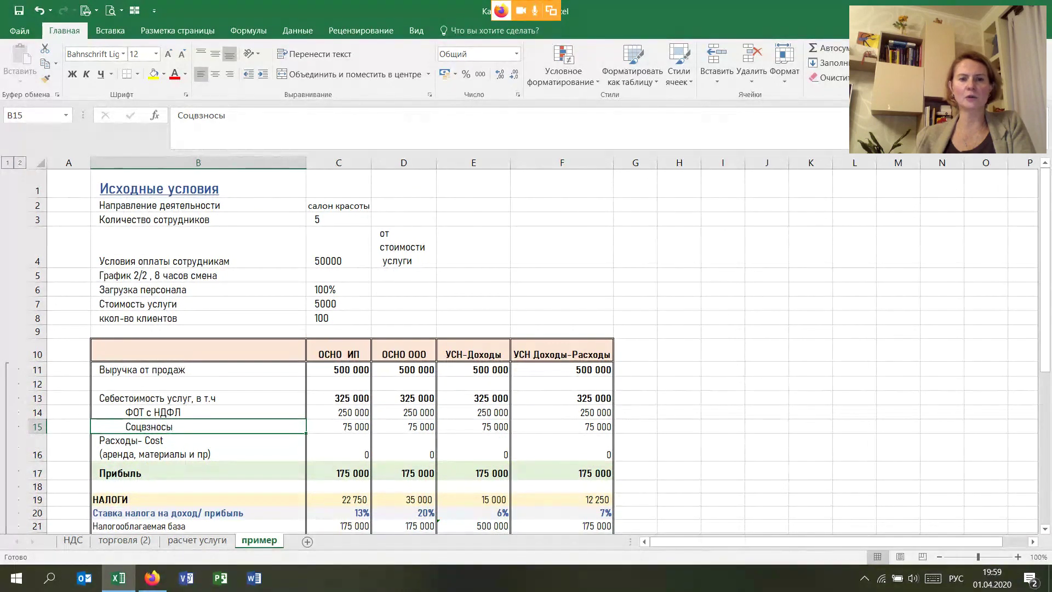
# Step: Change the employee pay in C4 to the formula =50000/0,94
pyautogui.click(561, 289)
pyautogui.click(403, 303)
pyautogui.click(338, 247)
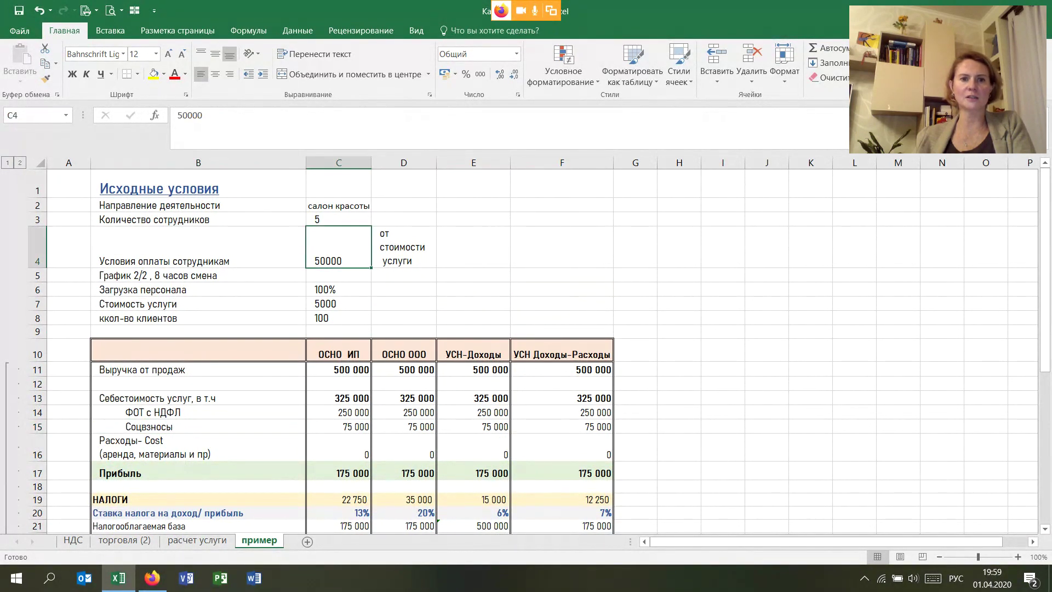
pyautogui.click(177, 115)
pyautogui.write('=')
pyautogui.click(208, 115)
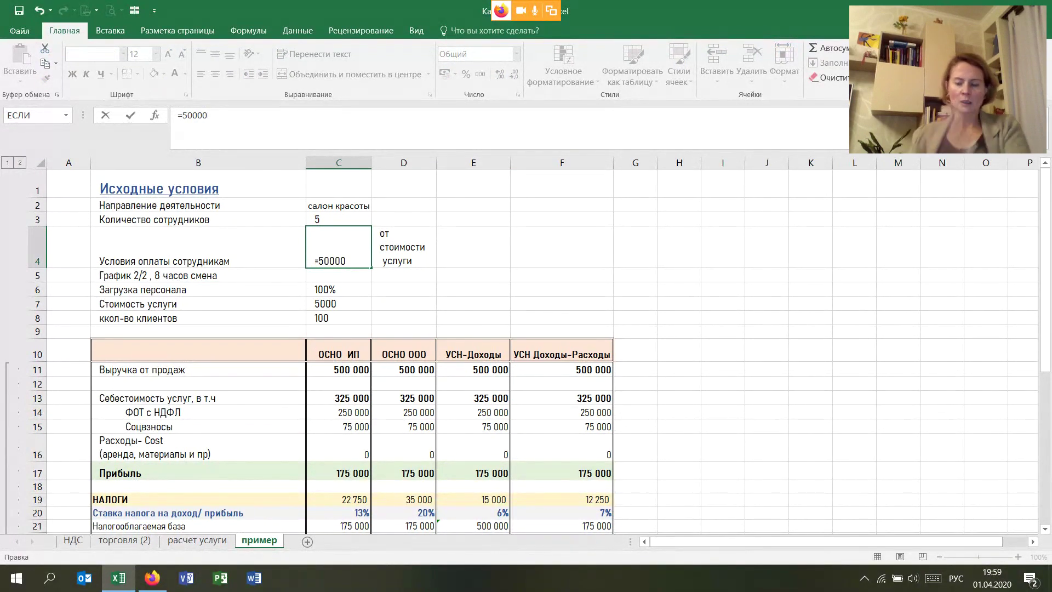
pyautogui.write('/')
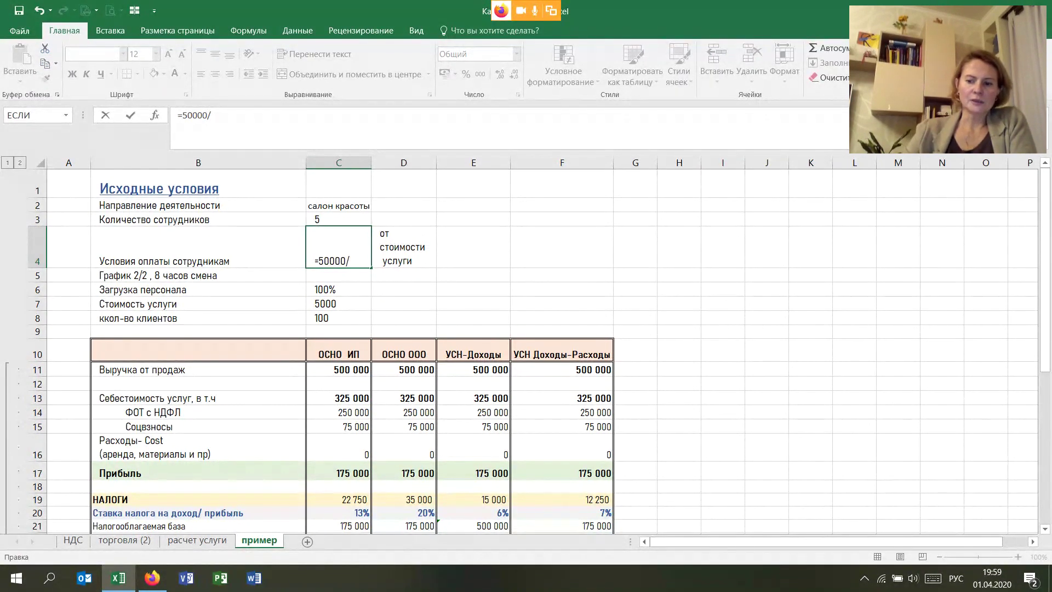
pyautogui.write('0,94')
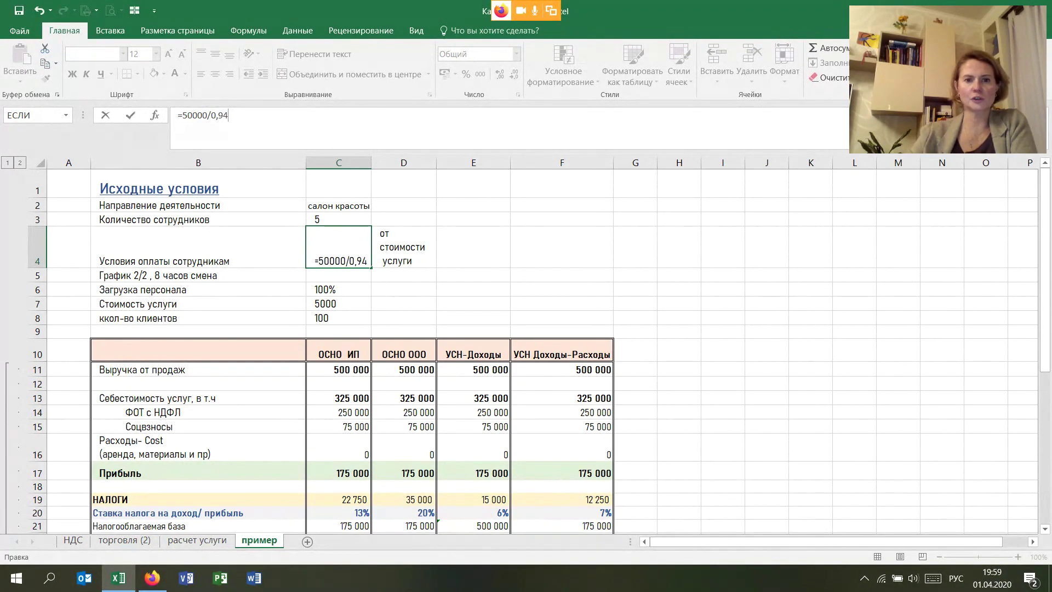
pyautogui.press('Return')
pyautogui.click(338, 318)
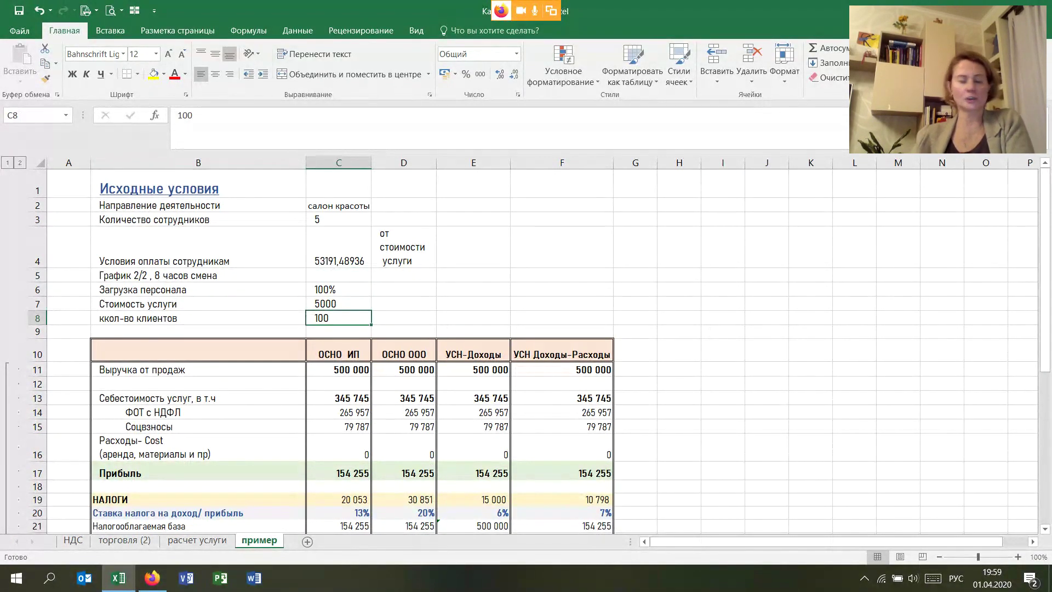
# Step: Format C4 as Числовой with 0 decimal places and the digit group separator enabled
pyautogui.click(403, 288)
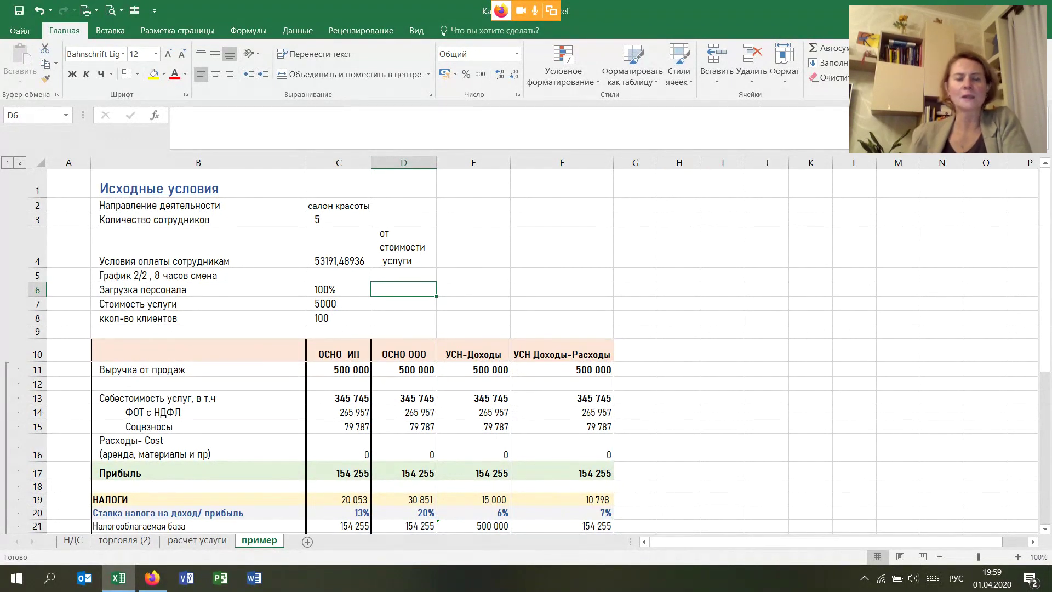
pyautogui.rightClick(346, 251)
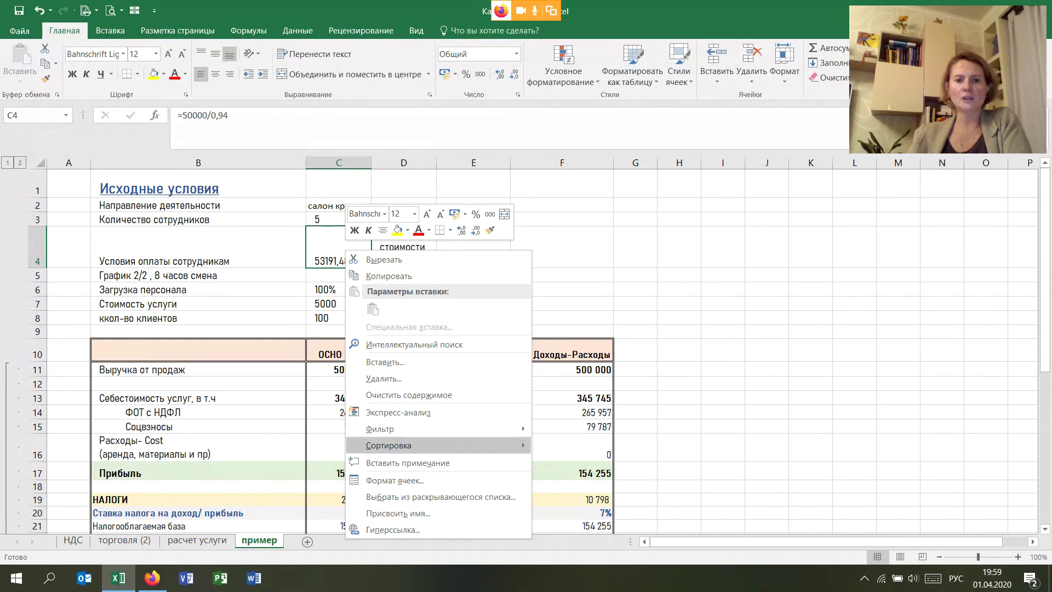
pyautogui.click(394, 480)
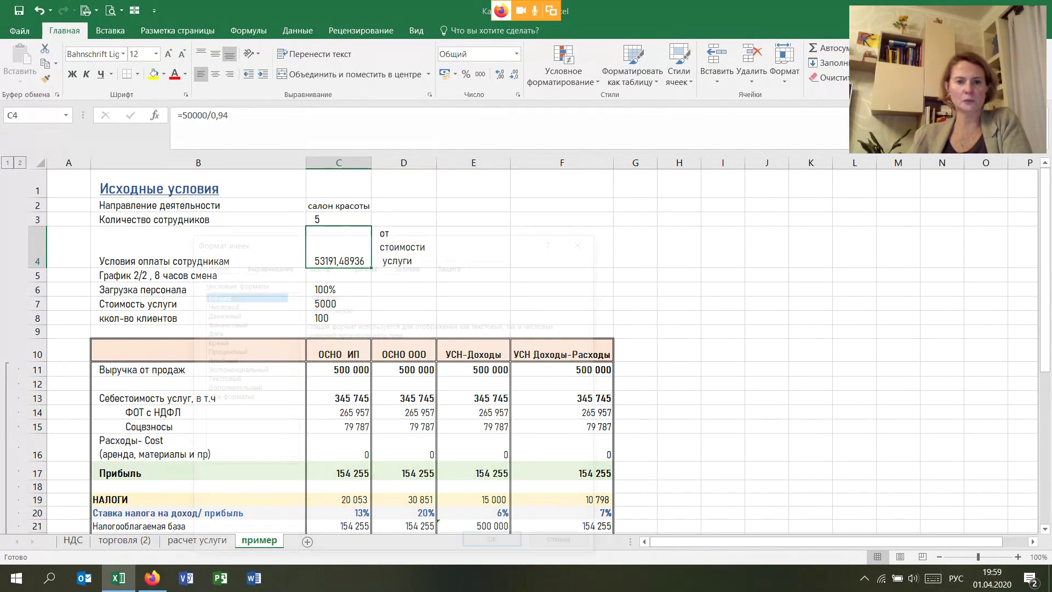
pyautogui.click(216, 303)
pyautogui.click(309, 343)
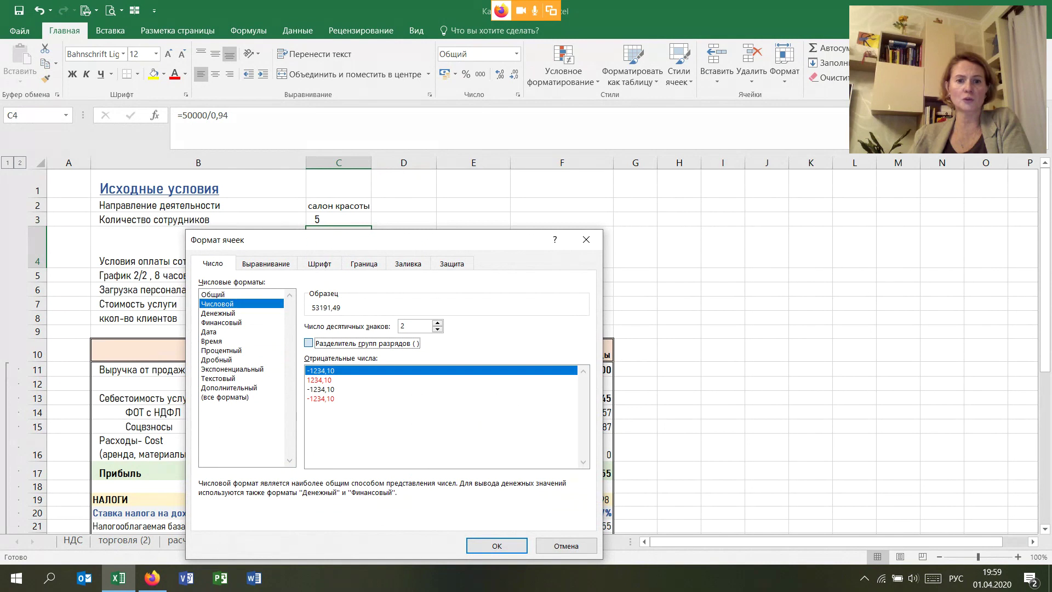
pyautogui.click(403, 325)
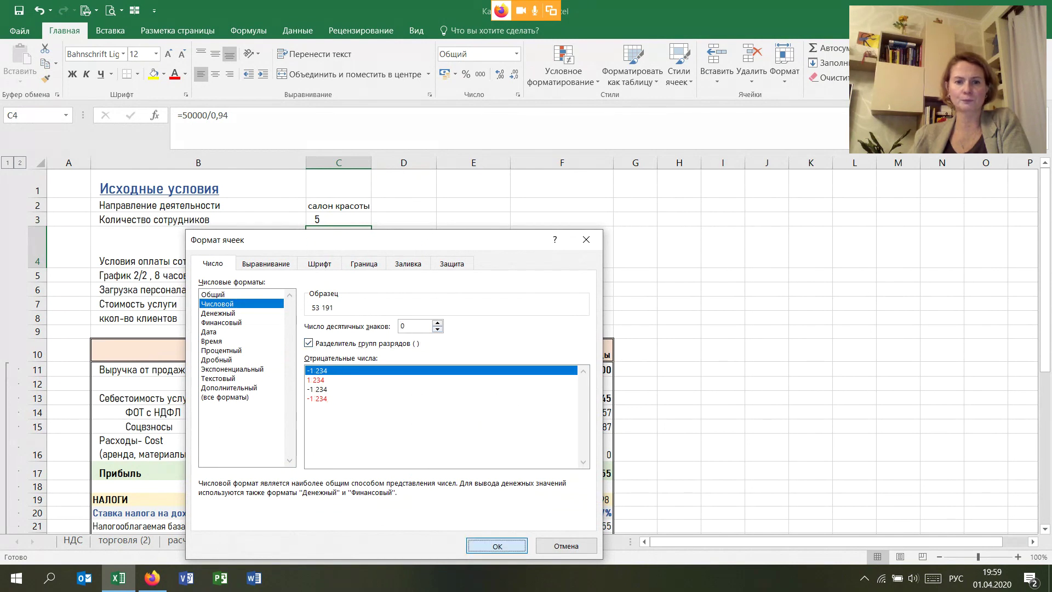
pyautogui.press('Return')
pyautogui.click(634, 246)
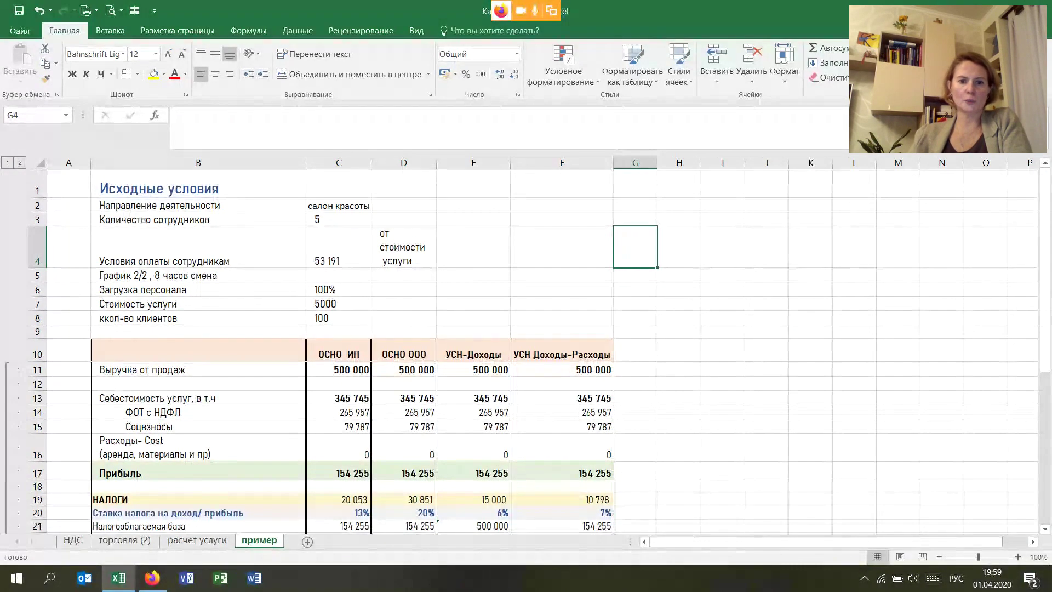
# Step: Clear the social contributions (Соцвзносы) in C15:F15 for all four tax regimes
pyautogui.click(562, 412)
pyautogui.moveTo(351, 426); pyautogui.dragTo(602, 426)
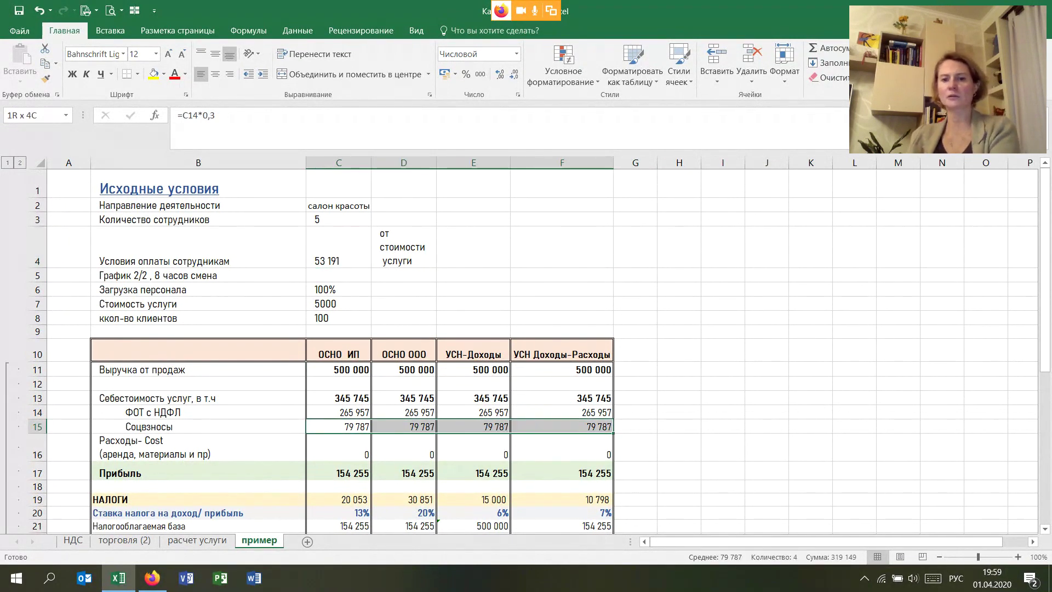
pyautogui.press('Delete')
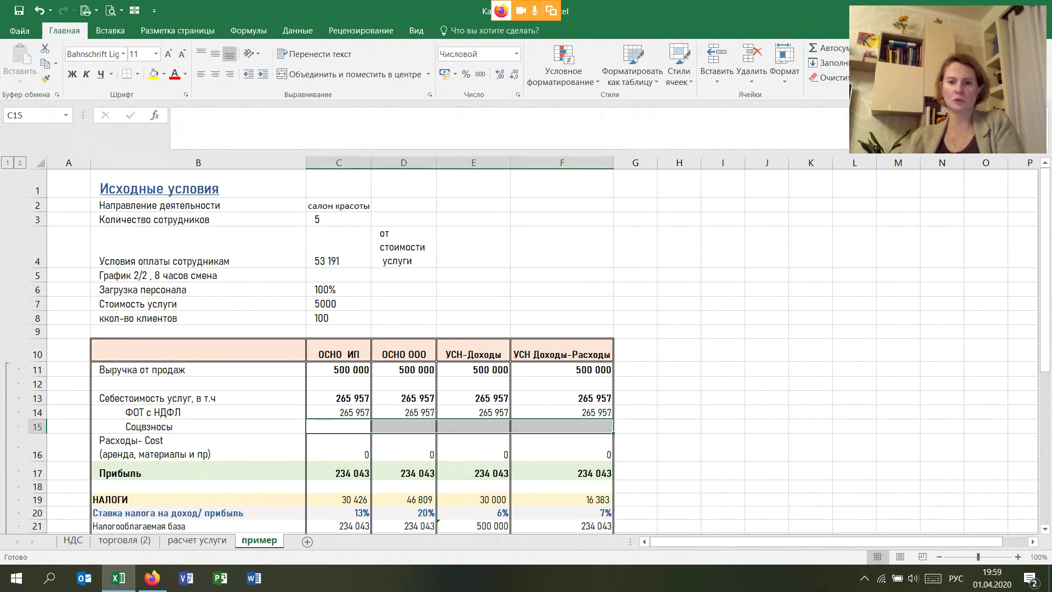
# Step: Compare the net profit in row 26 for УСН-Доходы and УСН Доходы-Расходы with the social contributions cleared
pyautogui.scroll(-3, 536, 346)
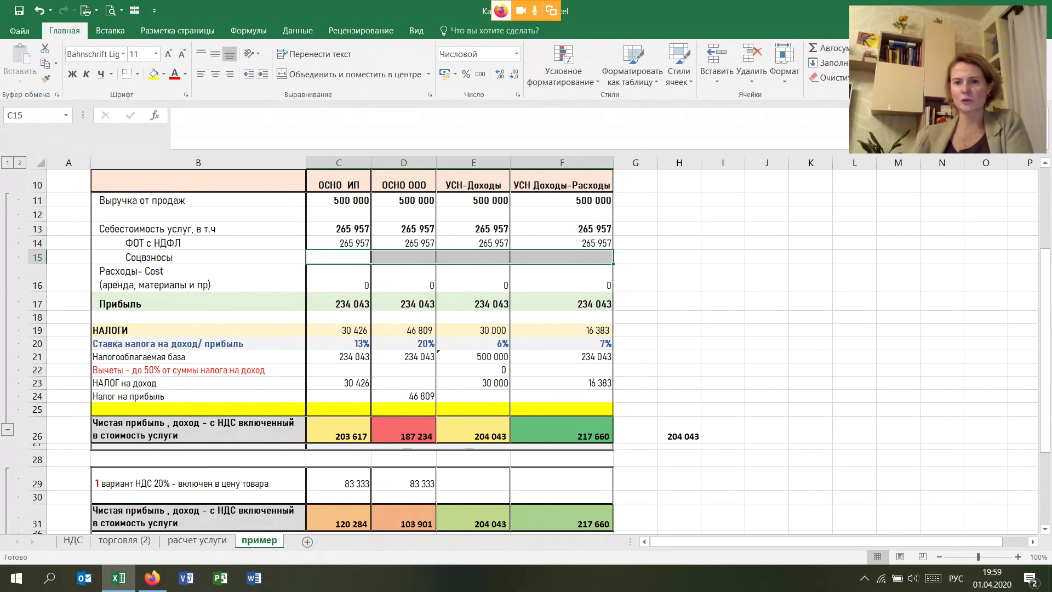
pyautogui.click(473, 430)
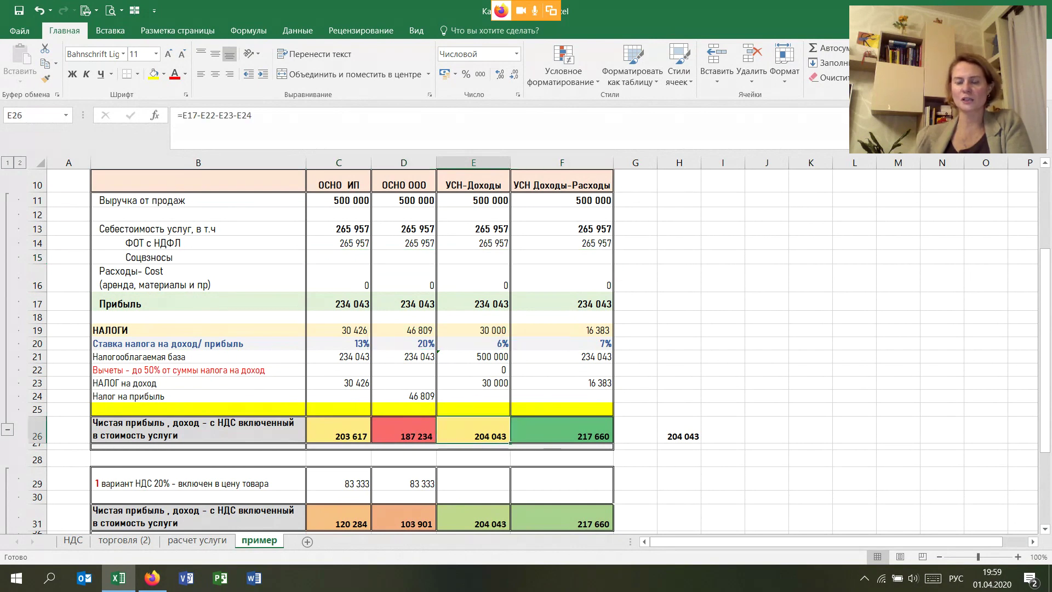
pyautogui.click(561, 430)
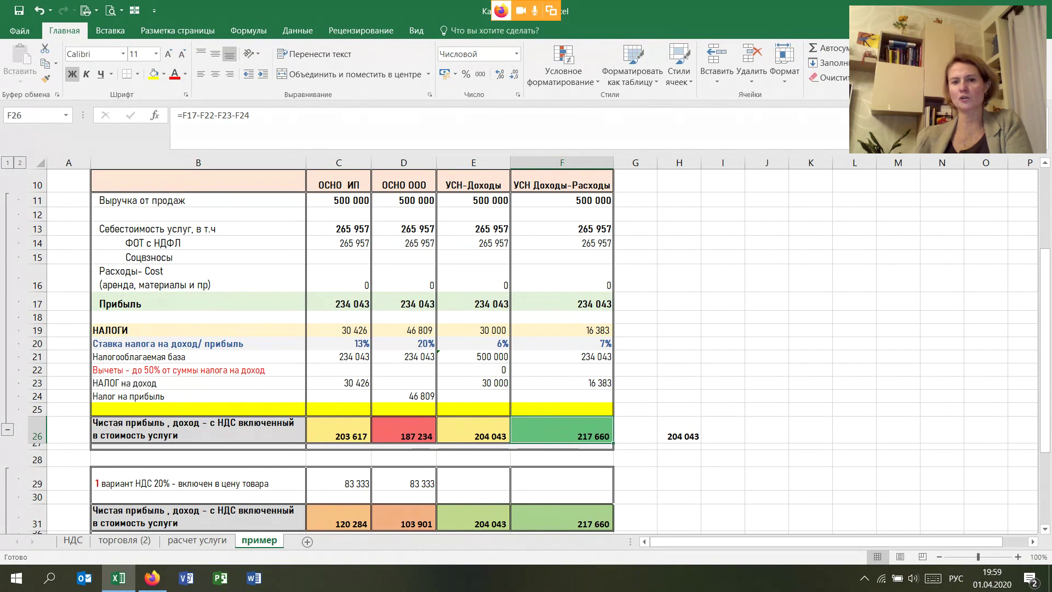
pyautogui.scroll(3, 526, 329)
pyautogui.scroll(-2, 526, 329)
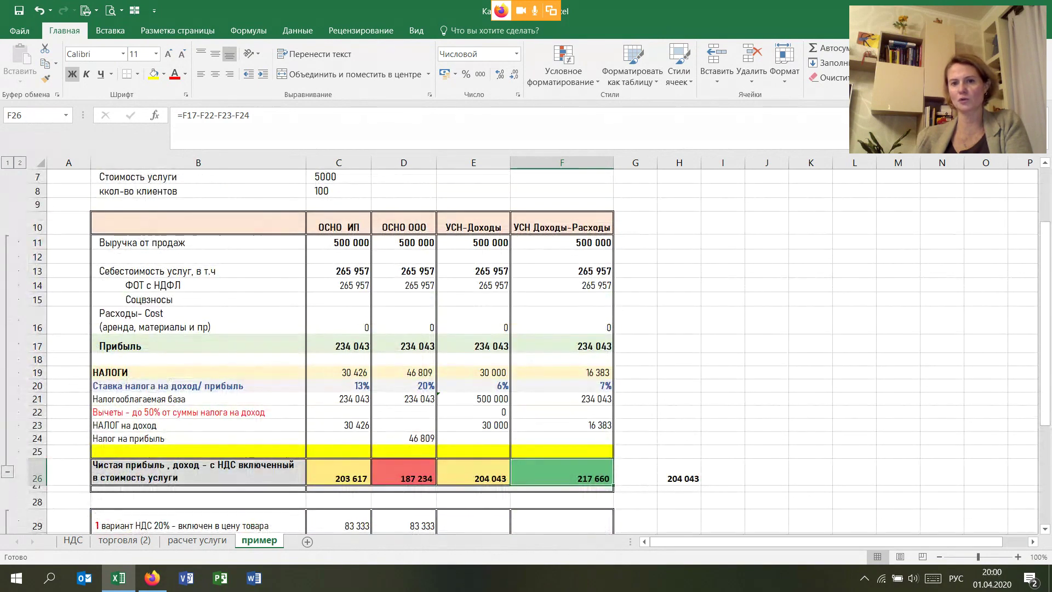
pyautogui.click(562, 226)
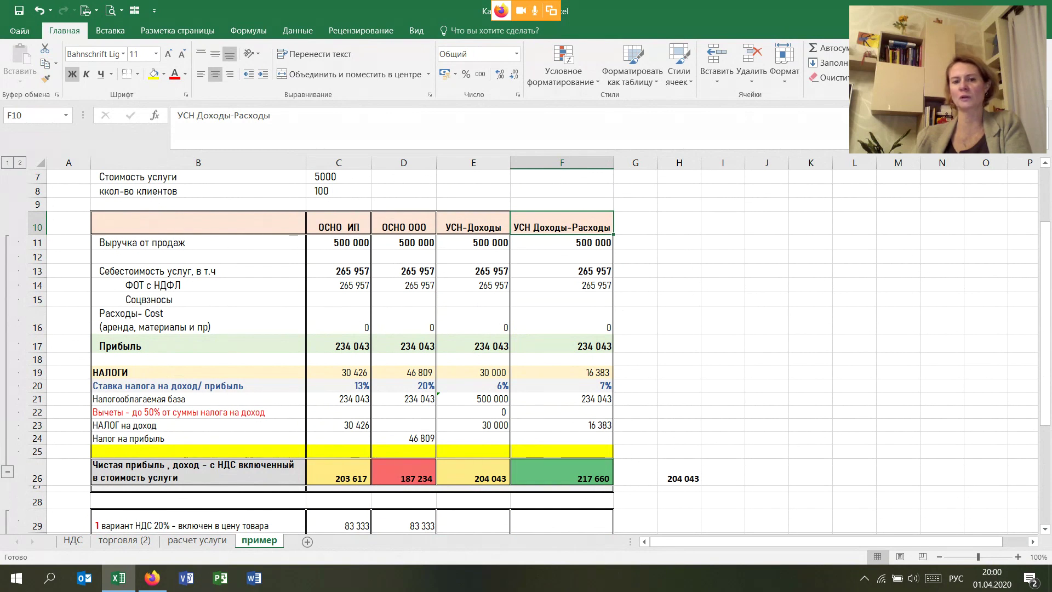
# Step: Set the number of clients in C8 to 200 and review the recalculated taxes and net profit
pyautogui.scroll(2, 526, 345)
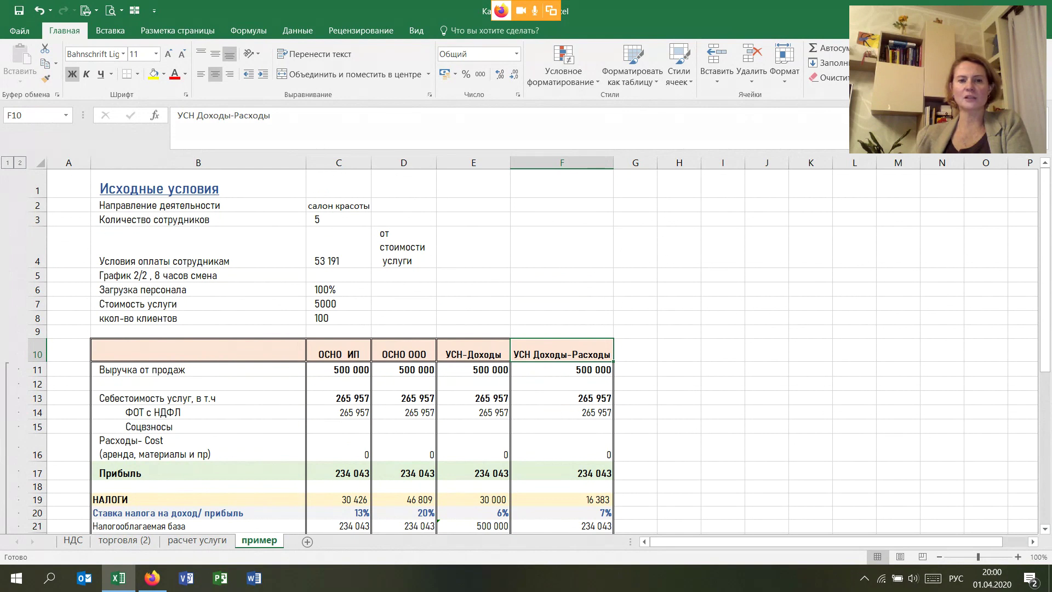
pyautogui.click(339, 318)
pyautogui.doubleClick(317, 317)
pyautogui.moveTo(314, 317); pyautogui.dragTo(319, 318)
pyautogui.write('2')
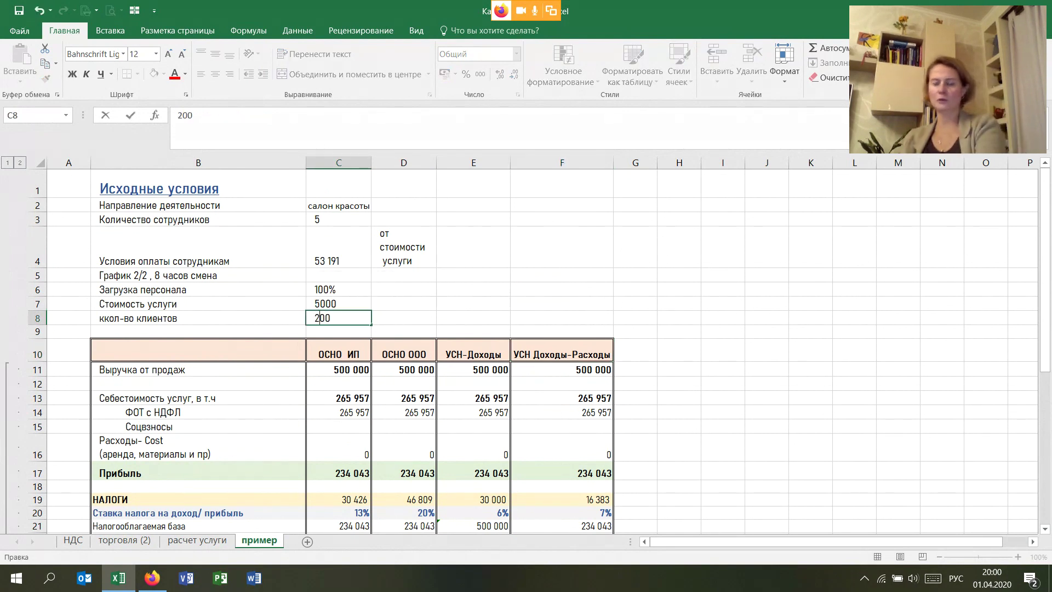
pyautogui.press('Return')
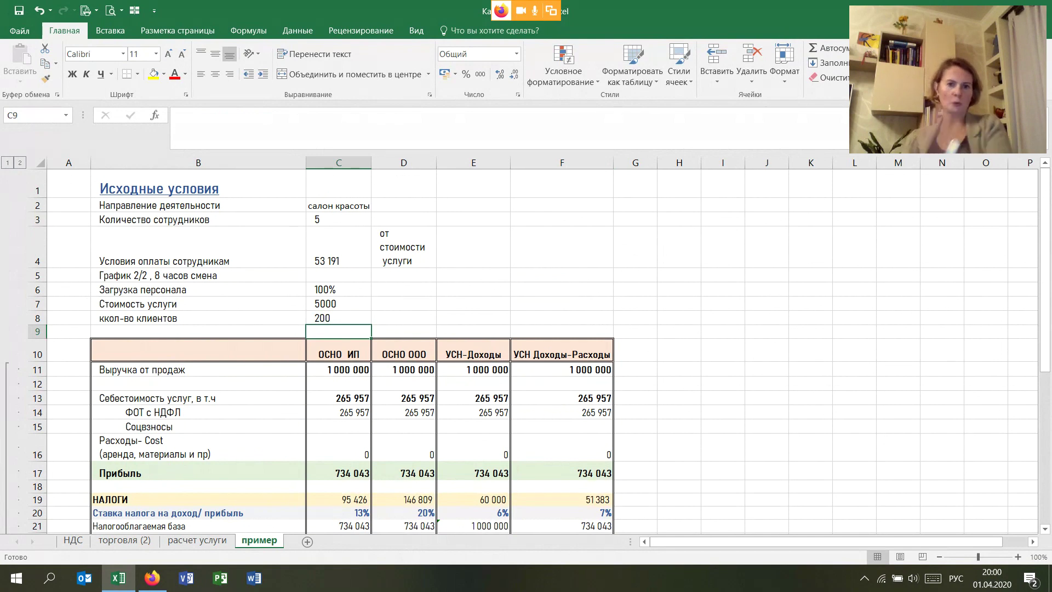
pyautogui.scroll(-4, 526, 350)
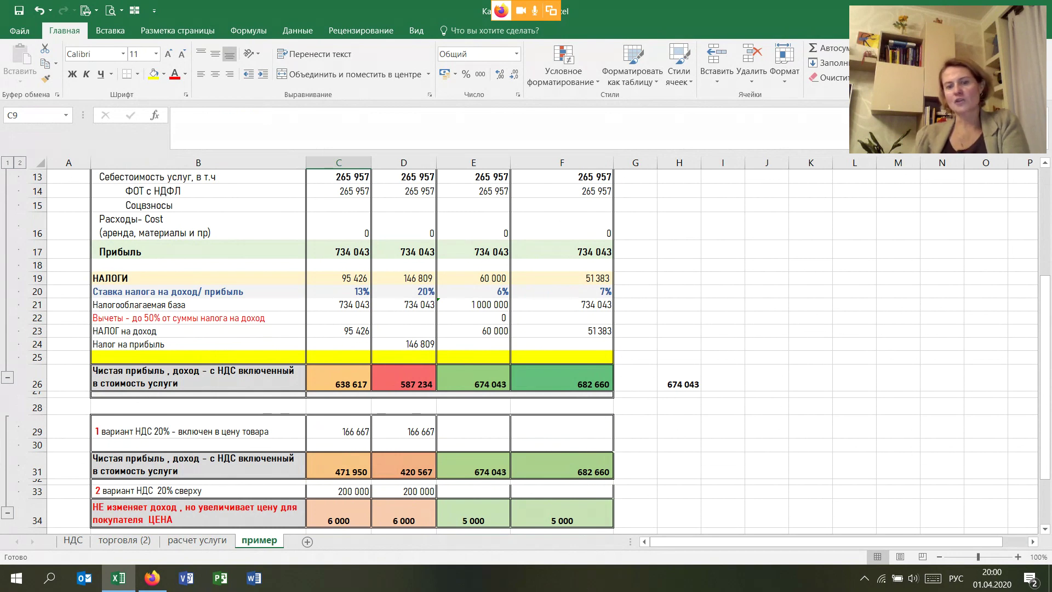
pyautogui.scroll(2, 526, 351)
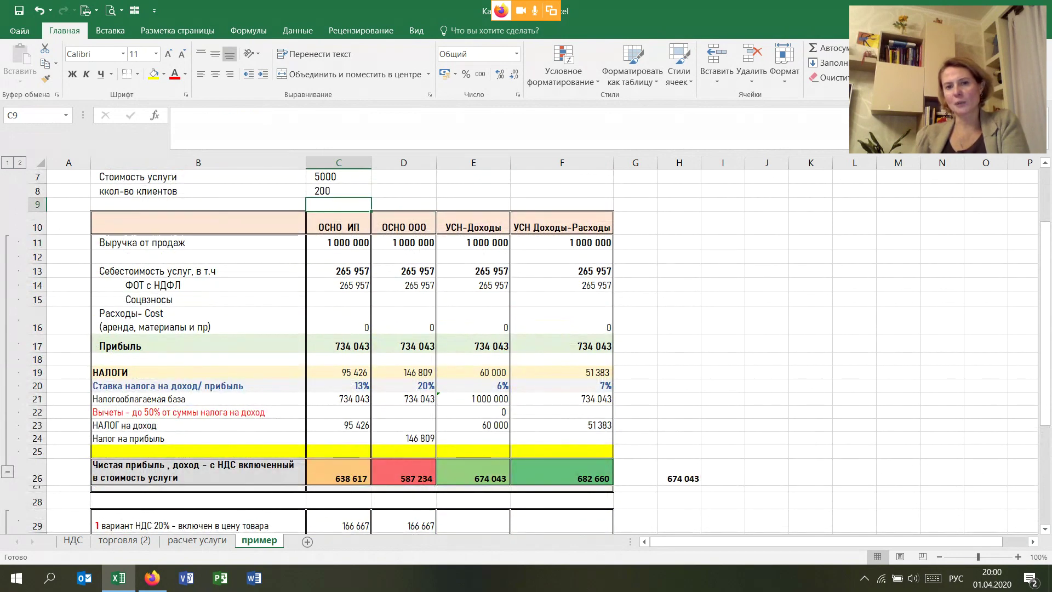
# Step: Enter the ОСНО ИП social contributions in C15 as 30% of the payroll with the formula =C14*0,3
pyautogui.click(561, 225)
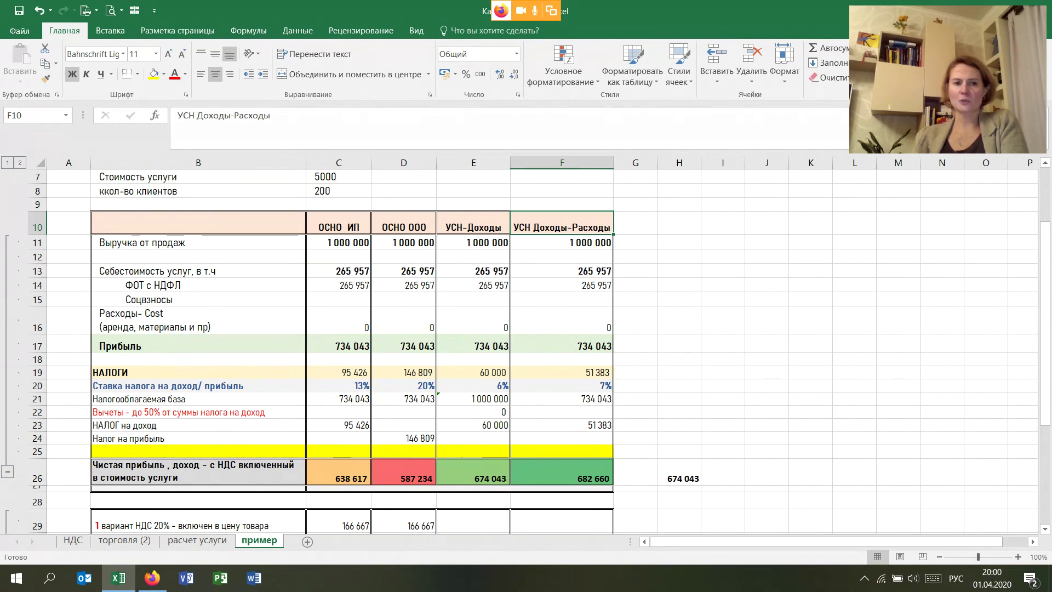
pyautogui.click(338, 299)
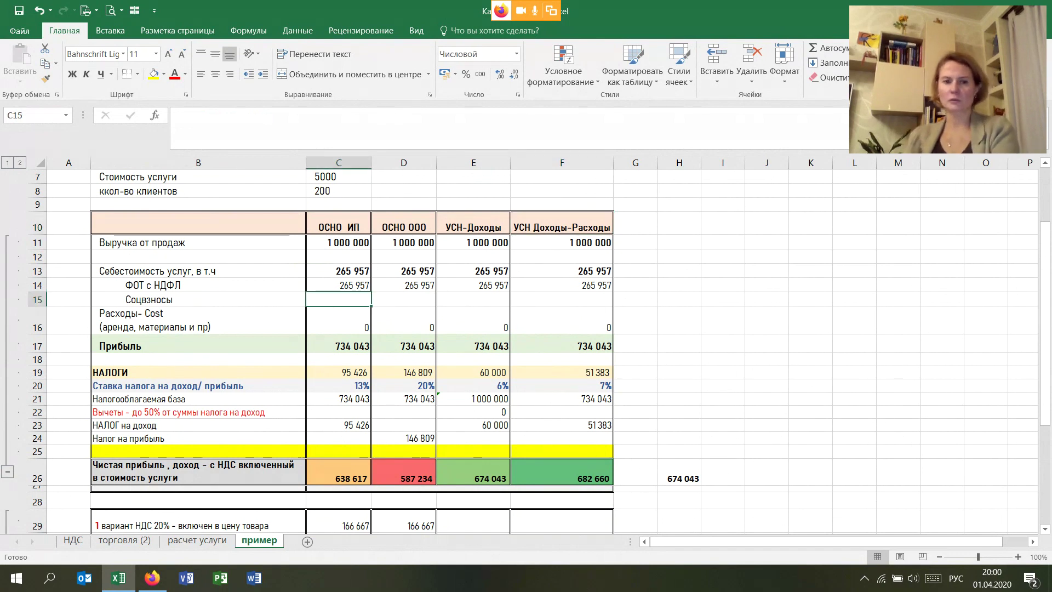
pyautogui.write('=')
pyautogui.press('Up')
pyautogui.write('*0,')
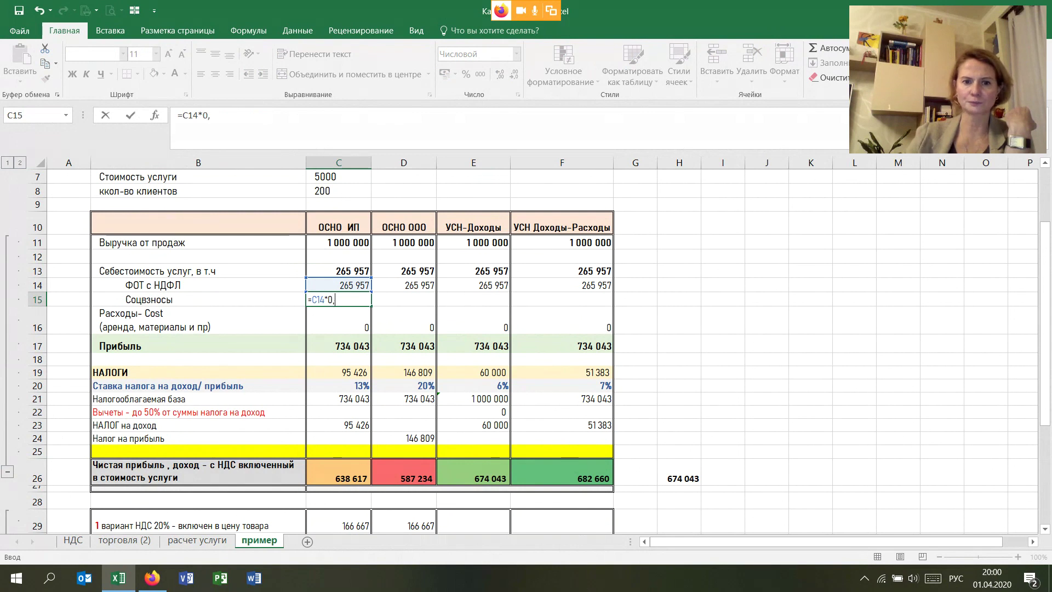
pyautogui.write('3')
pyautogui.press('Return')
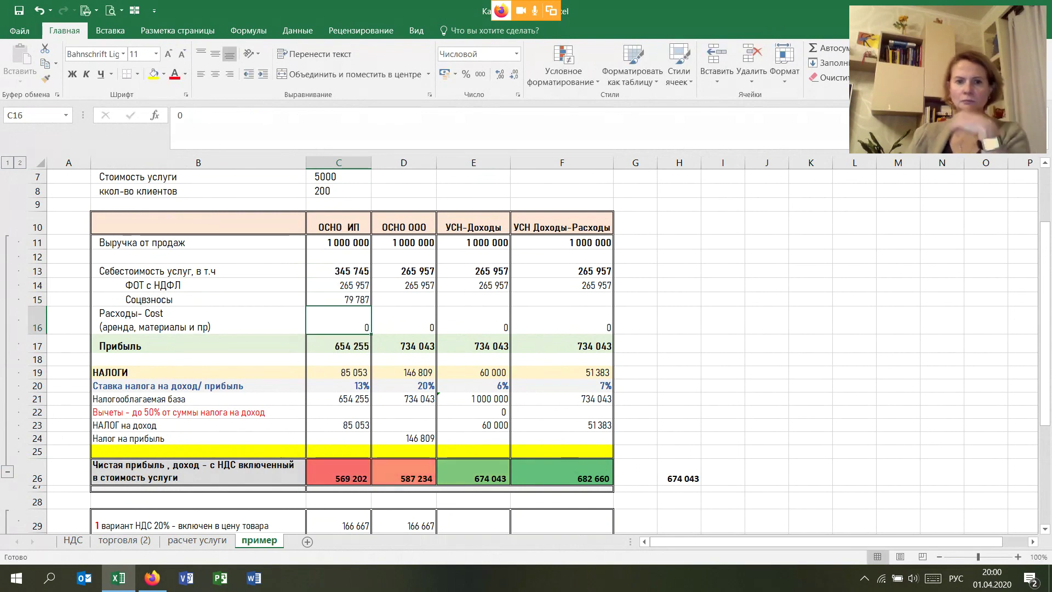
# Step: Copy the Соцвзносы formula from C15 across D15:F15 for the other three tax regimes
pyautogui.click(339, 299)
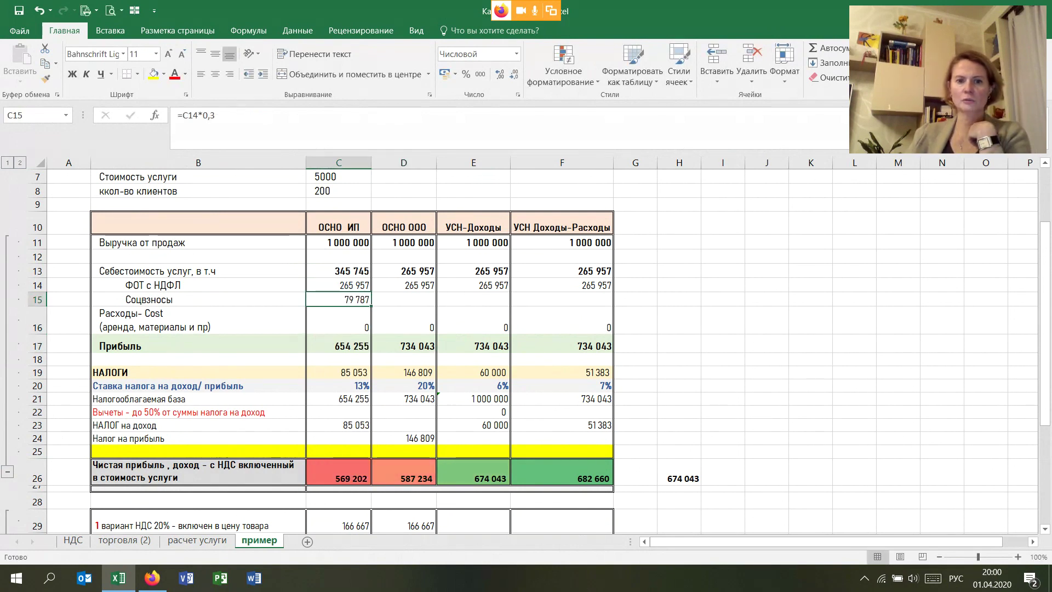
pyautogui.moveTo(371, 306); pyautogui.dragTo(611, 301)
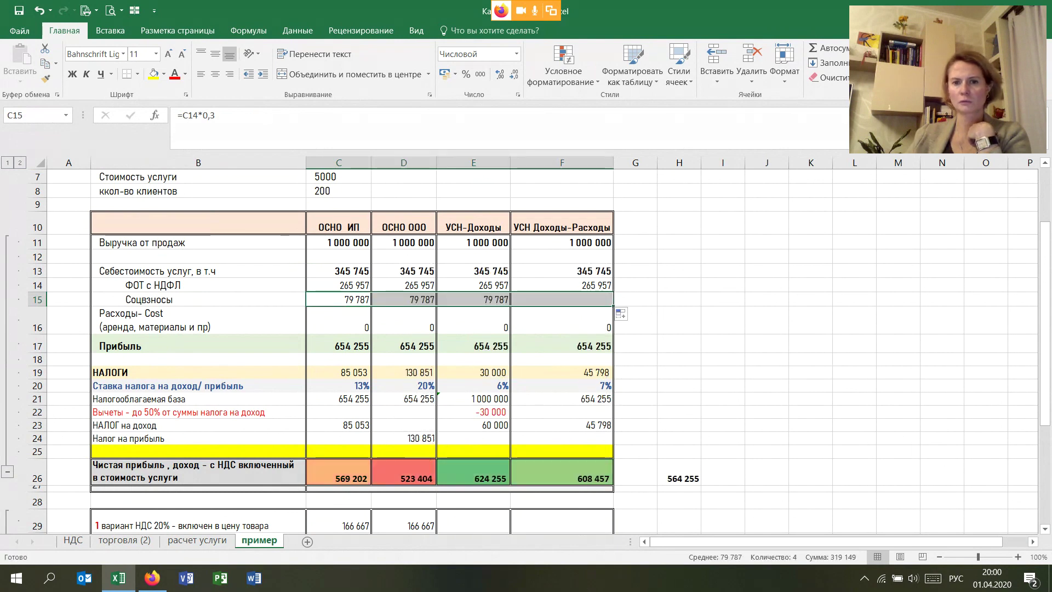
pyautogui.click(722, 320)
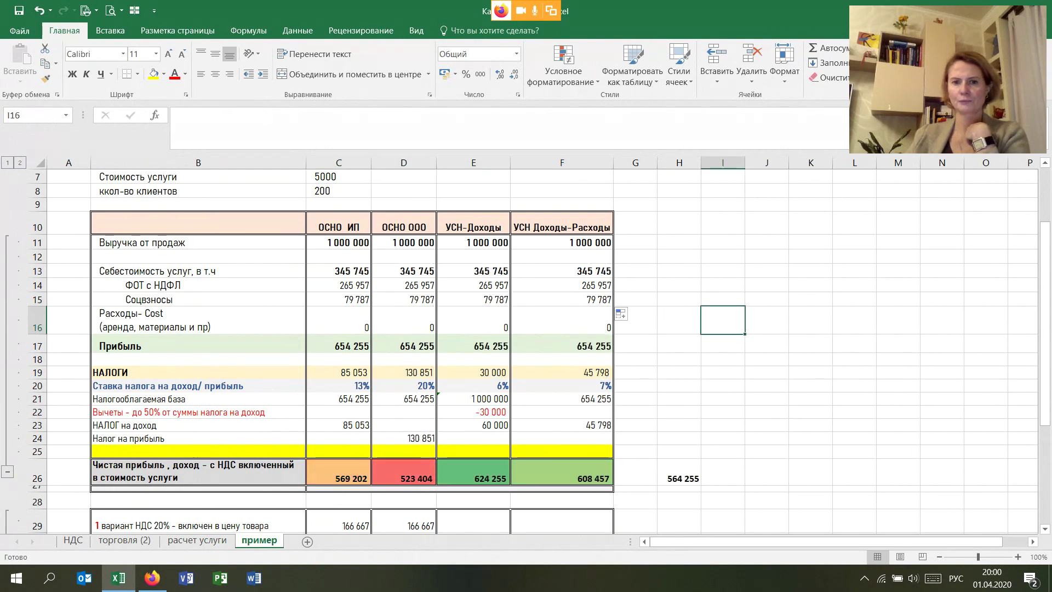
pyautogui.scroll(-1, 722, 320)
pyautogui.click(723, 343)
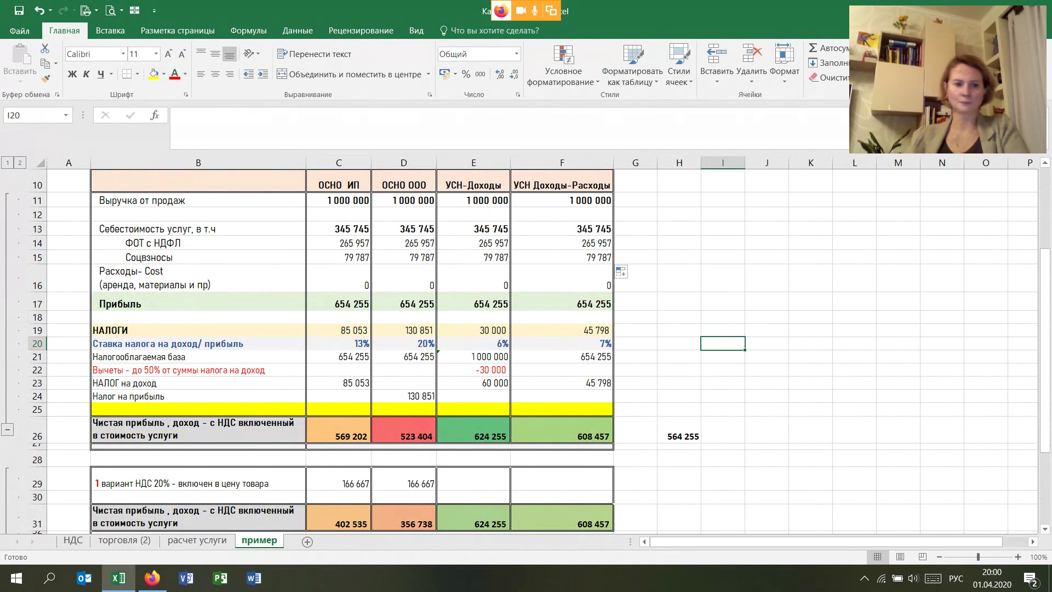
# Step: Switch to the Pruffme webinar in Firefox and read the participants' latest chat messages
pyautogui.click(153, 578)
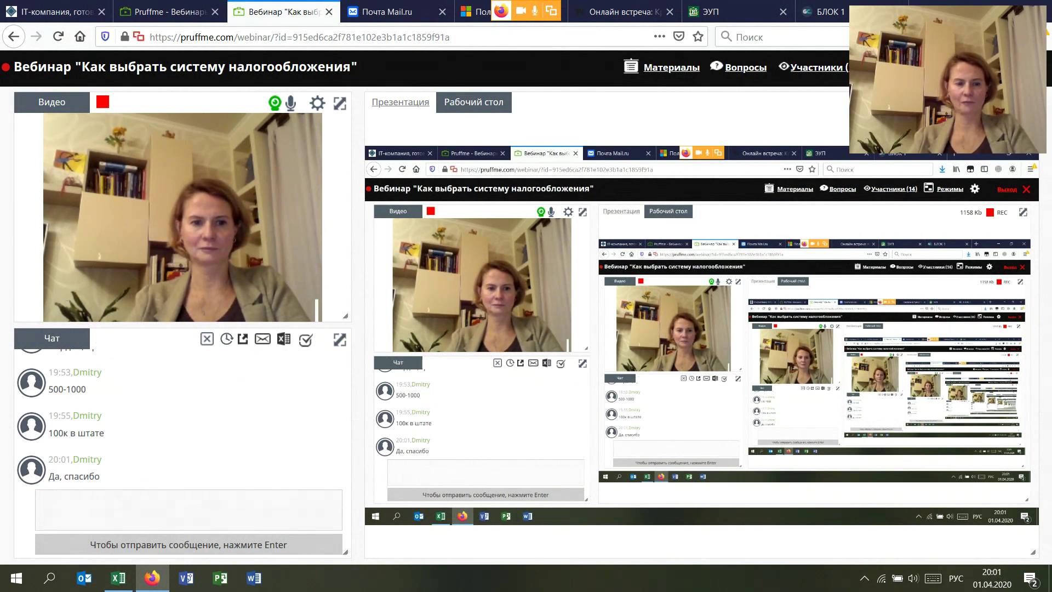
pyautogui.moveTo(192, 381)
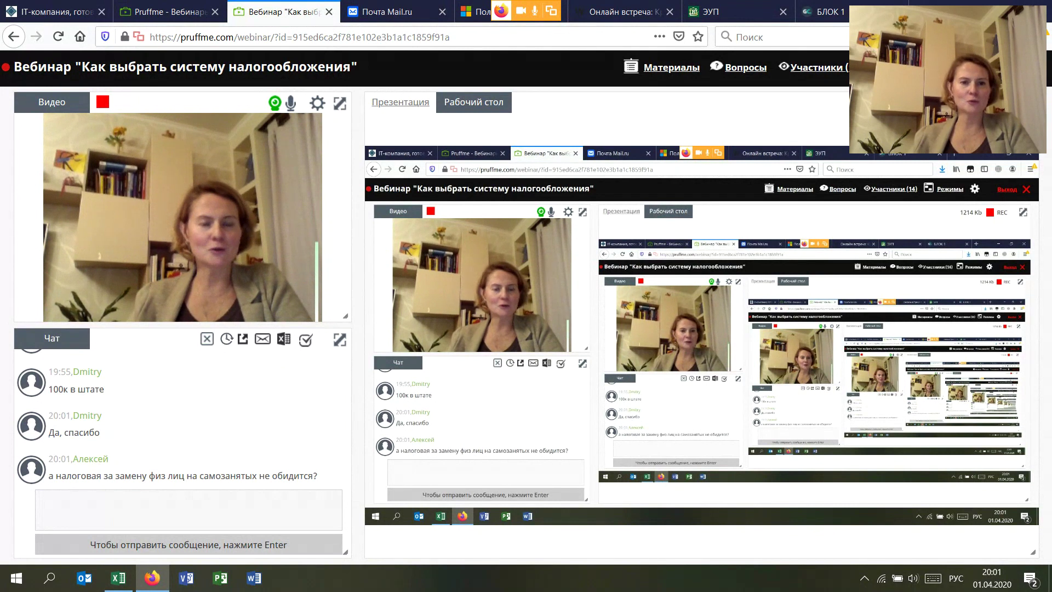
pyautogui.moveTo(191, 425)
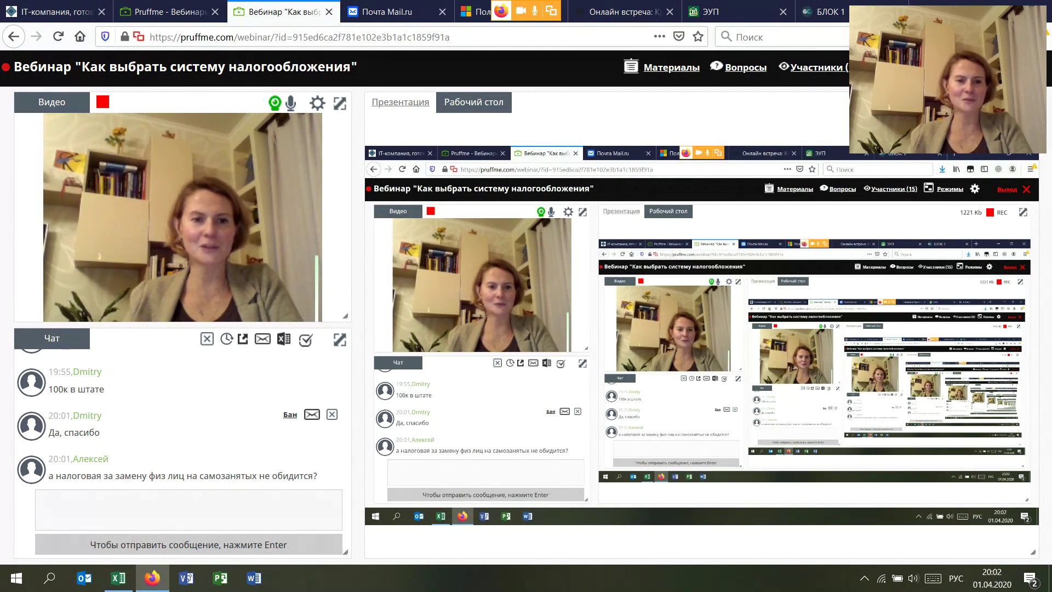
pyautogui.scroll(2, 180, 416)
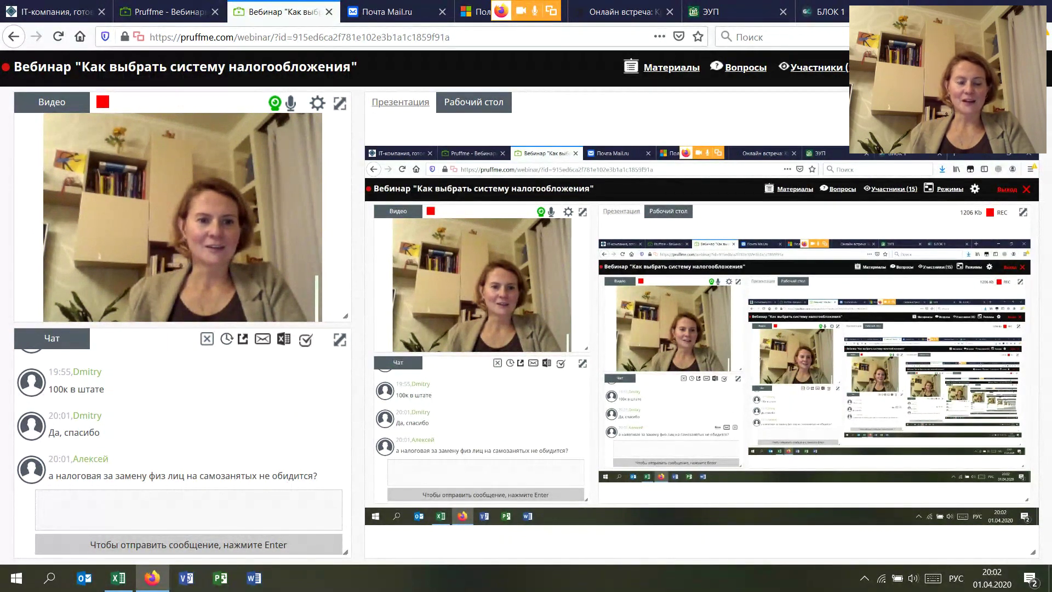
# Step: Switch back to Excel and format the service price in C7 as Числовой with 0 decimal places and the digit group separator enabled
pyautogui.moveTo(118, 578)
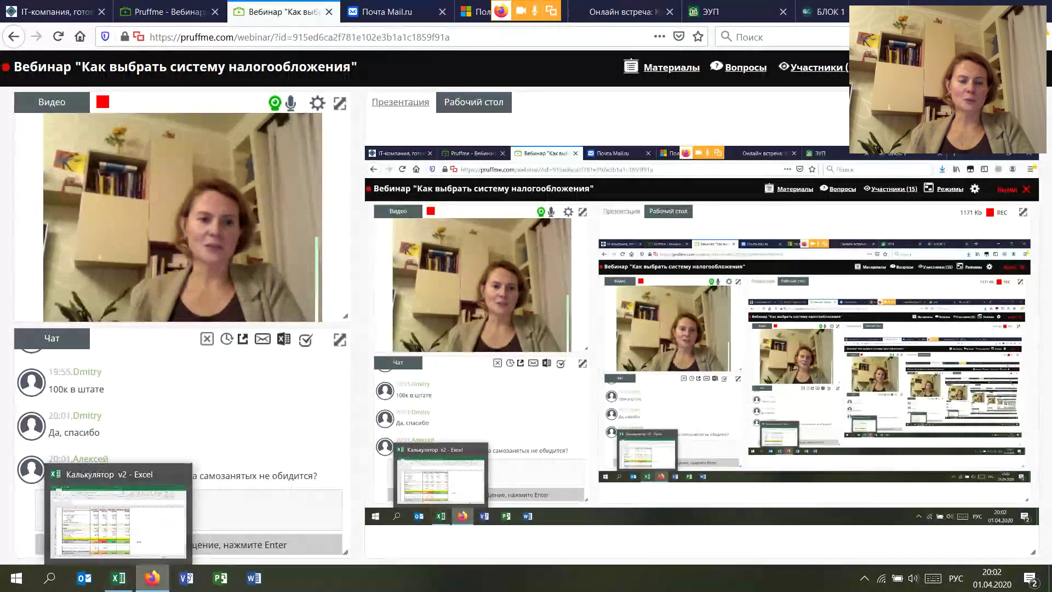
pyautogui.click(118, 577)
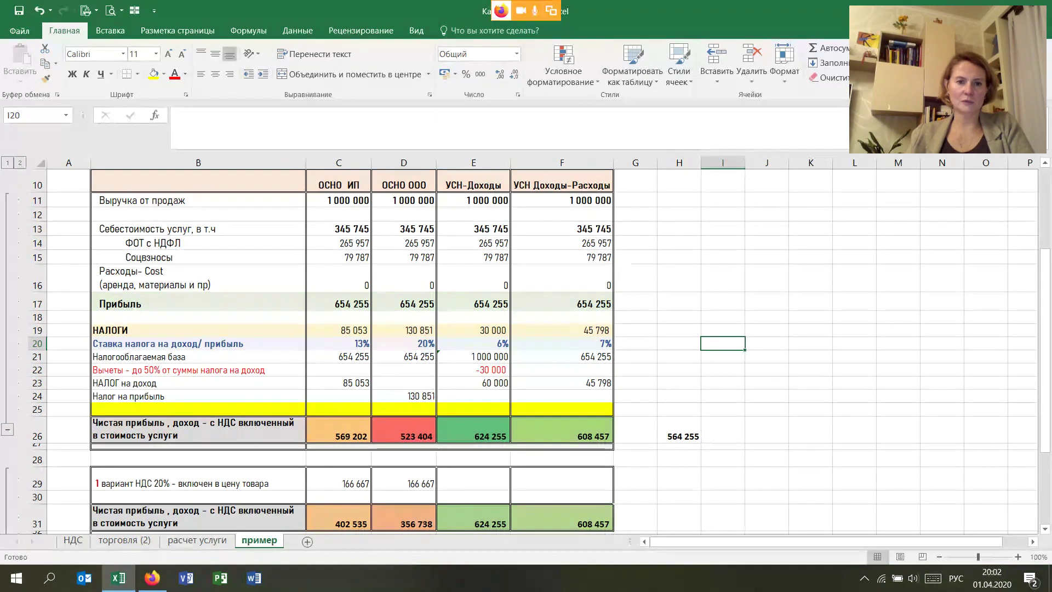
pyautogui.scroll(1, 525, 350)
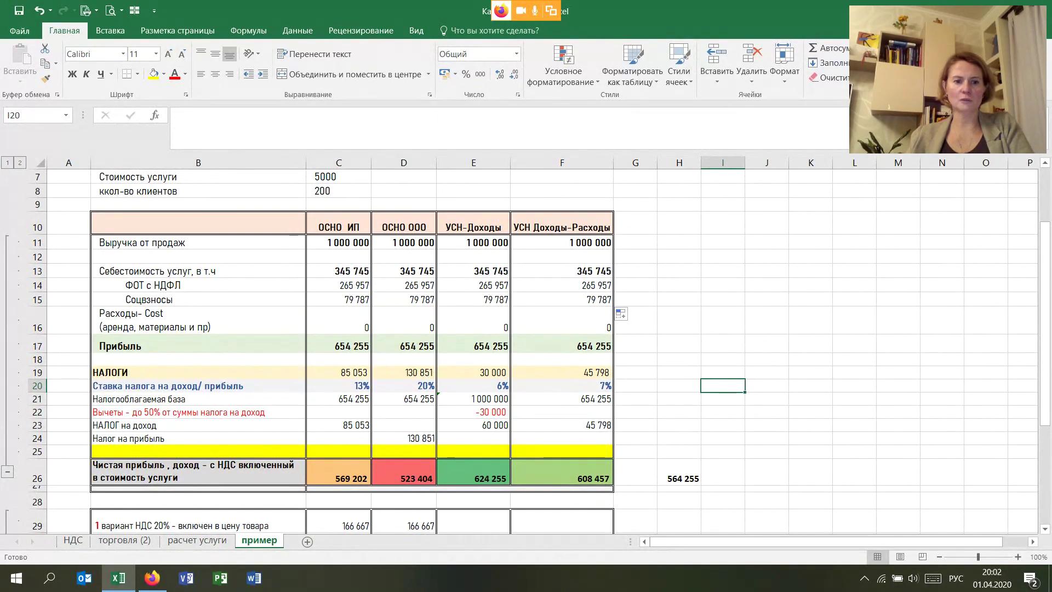
pyautogui.scroll(2, 525, 350)
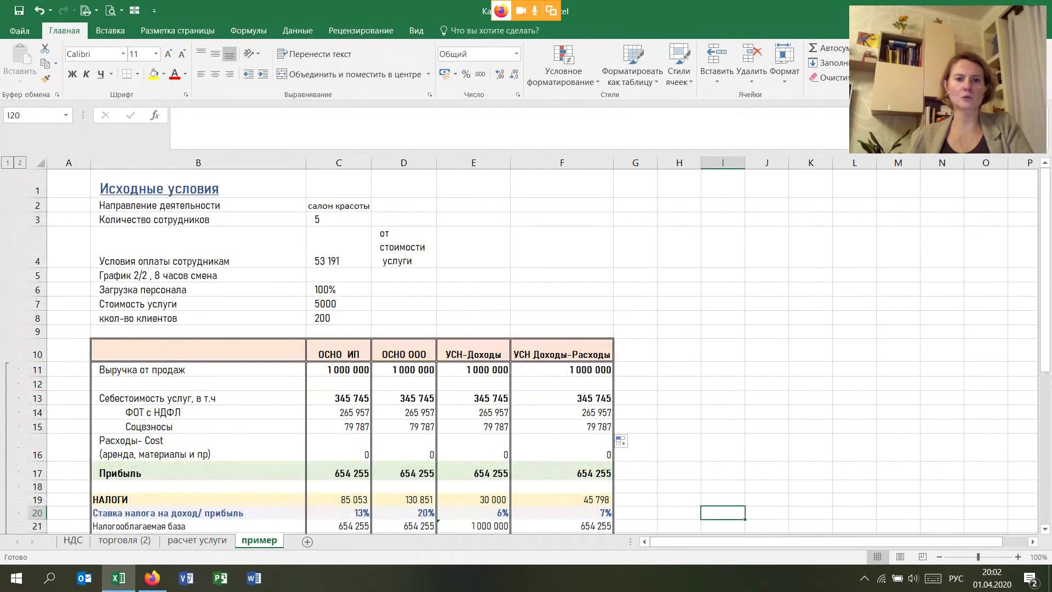
pyautogui.click(326, 304)
pyautogui.rightClick(323, 303)
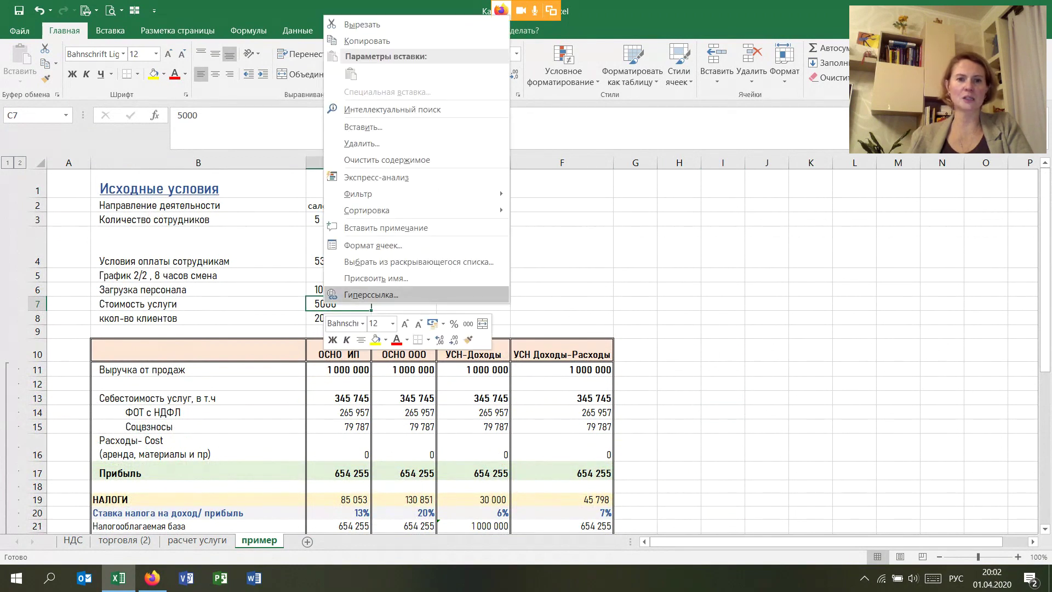
pyautogui.click(372, 245)
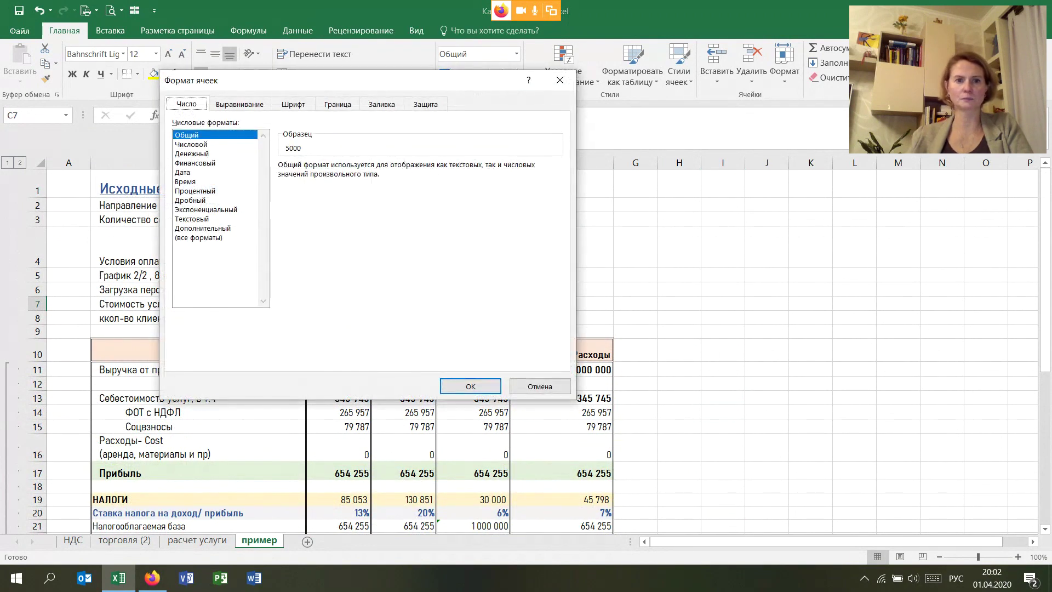
pyautogui.click(190, 144)
pyautogui.click(282, 183)
pyautogui.doubleClick(376, 166)
pyautogui.write('1')
pyautogui.click(469, 386)
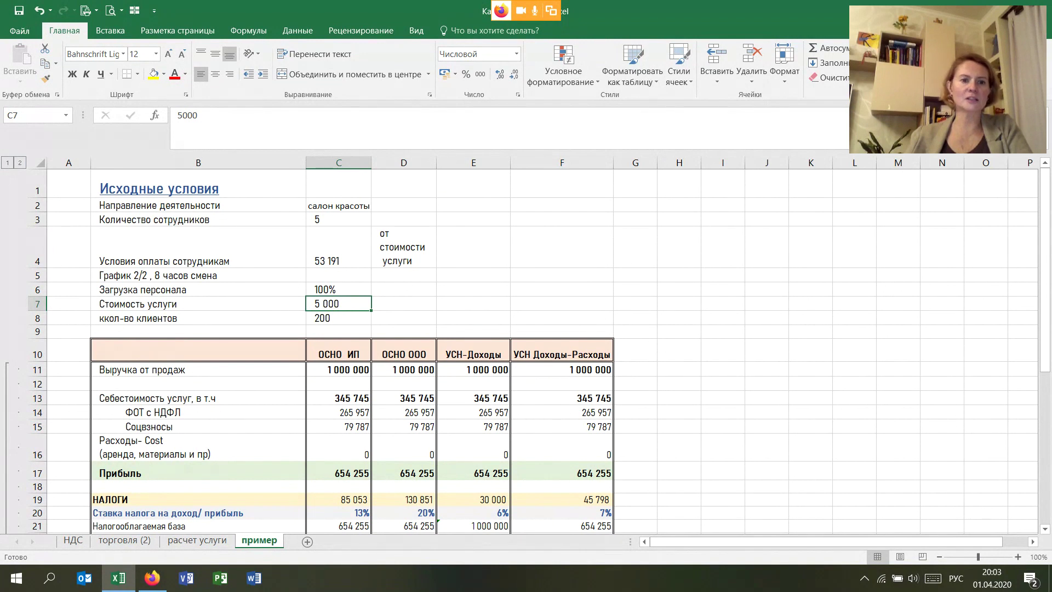
# Step: Calculate the 5000 service price without 20% НДС in I24 with the formula =5000/120*100
pyautogui.scroll(-3, 525, 350)
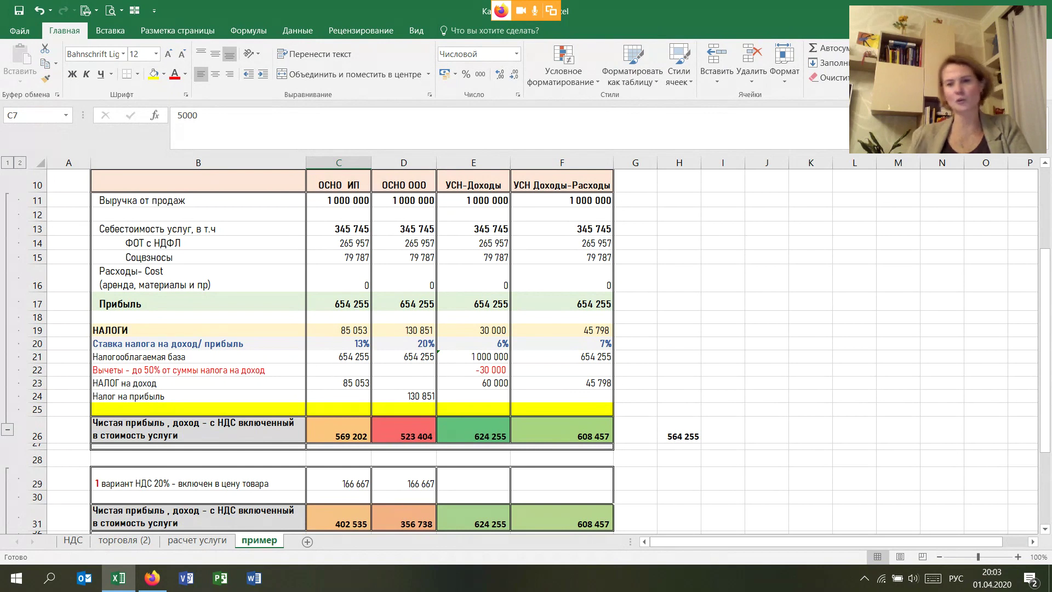
pyautogui.click(722, 395)
pyautogui.write('=')
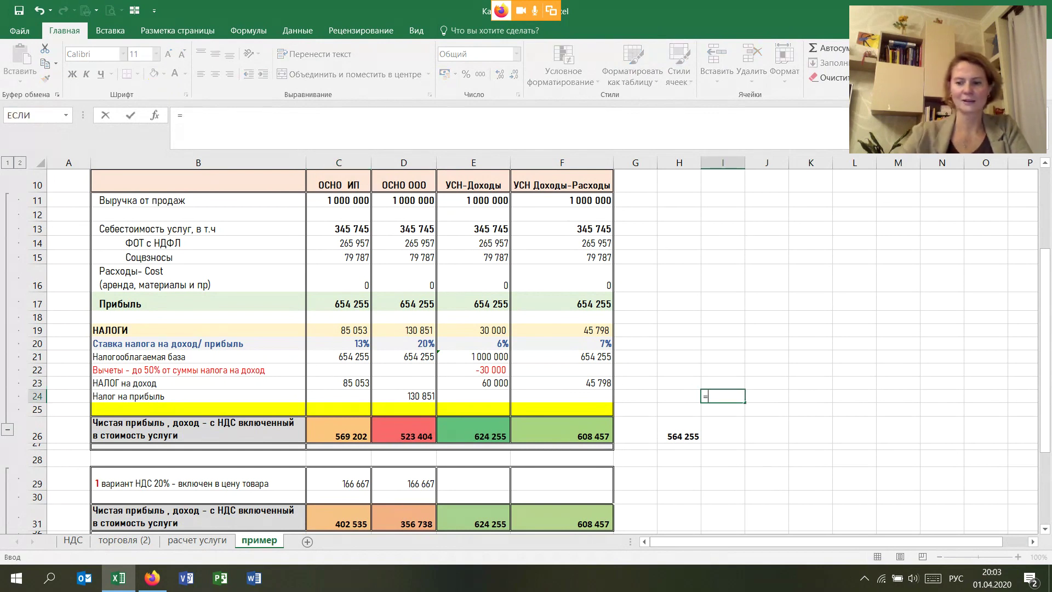
pyautogui.write('5000')
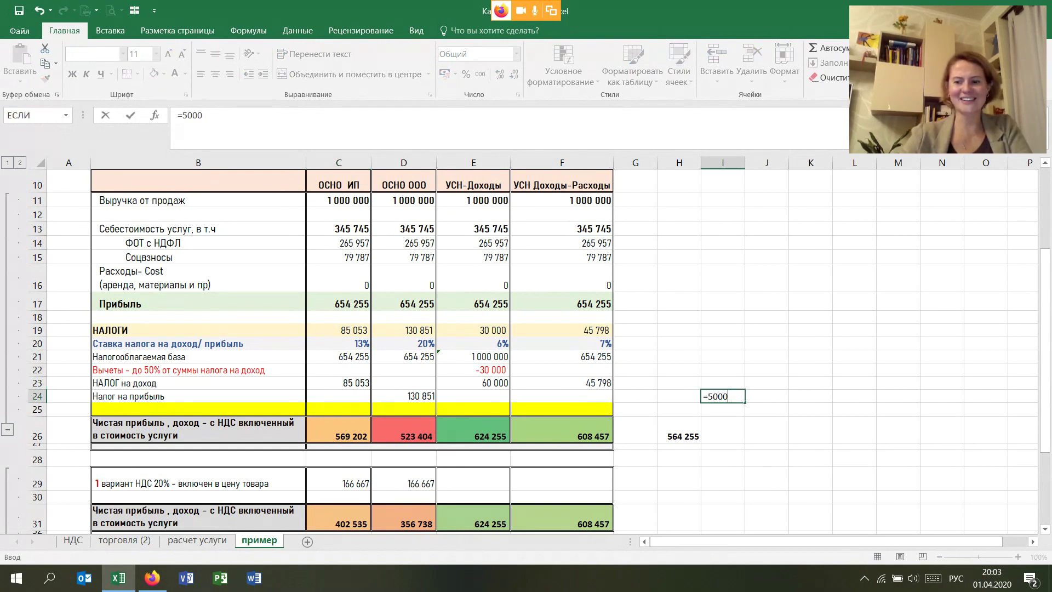
pyautogui.write('/120*100')
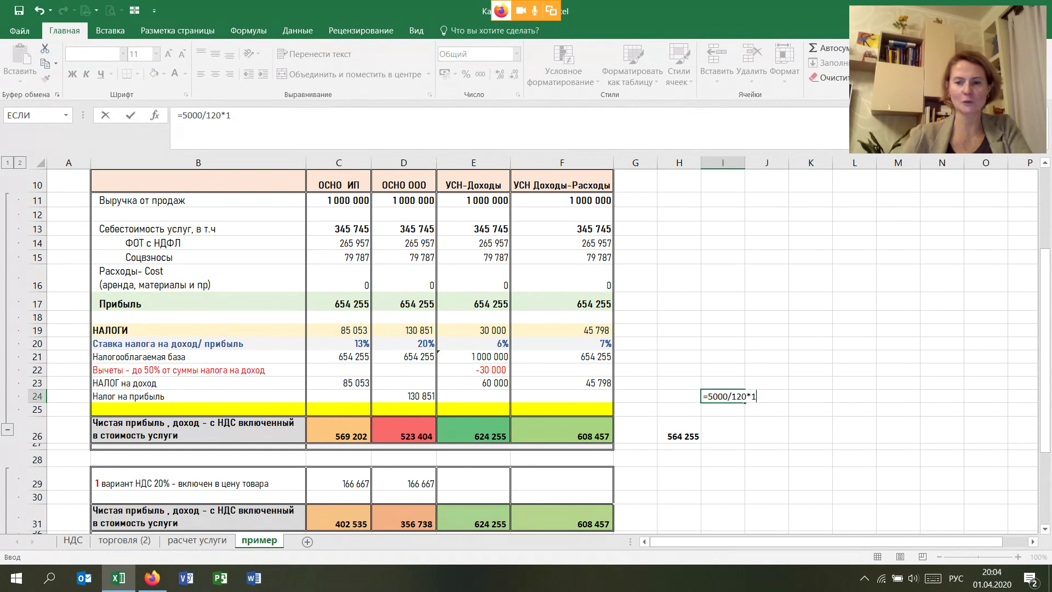
pyautogui.press('Return')
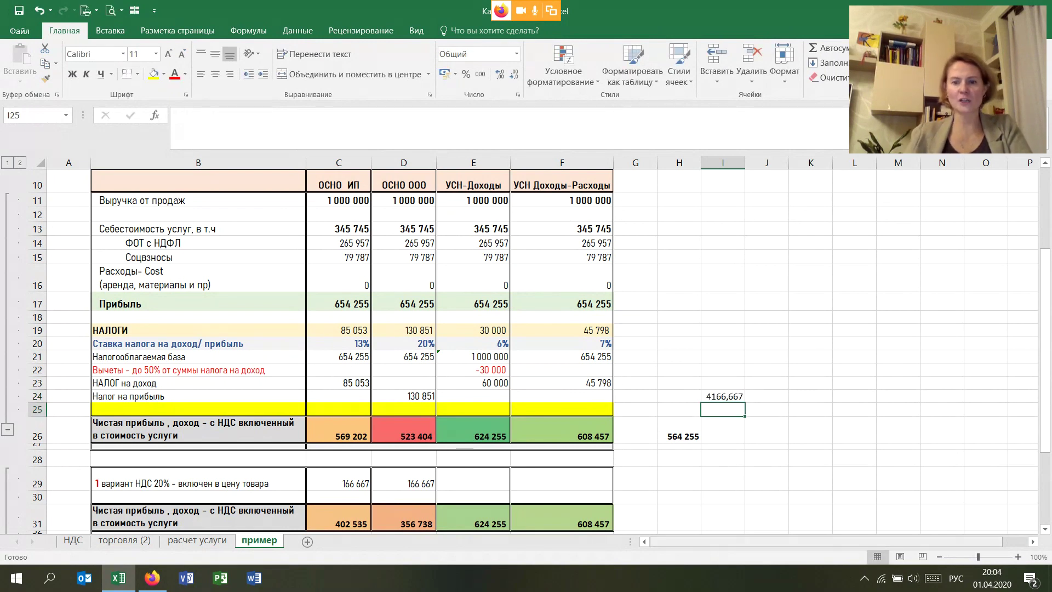
pyautogui.click(810, 497)
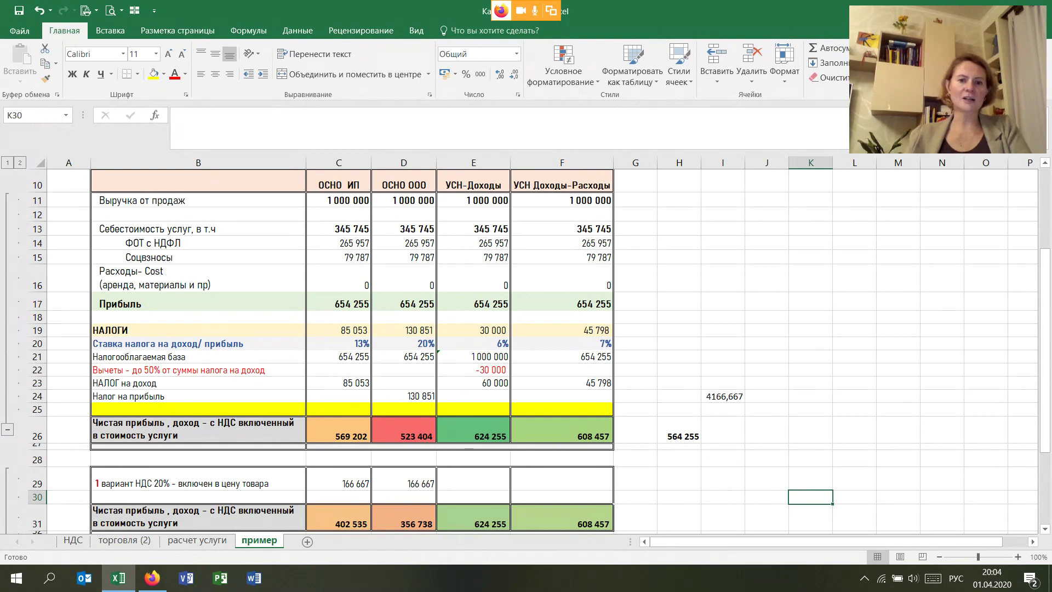
# Step: Examine the formulas behind net profit and the 20% НДС included in the price in rows 26, 29 and 31 of the пример sheet
pyautogui.scroll(-1, 526, 351)
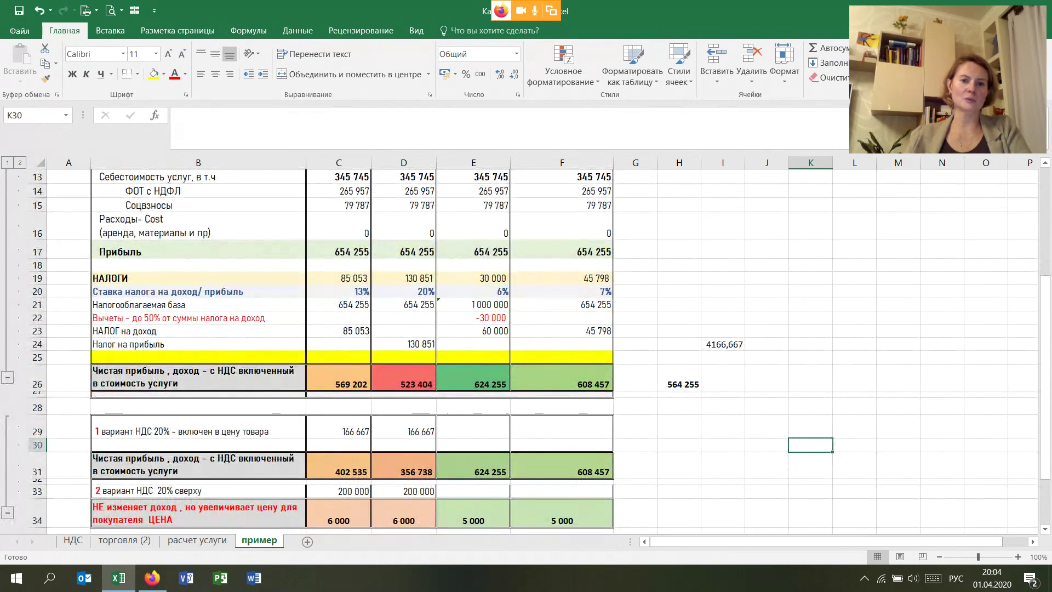
pyautogui.click(404, 465)
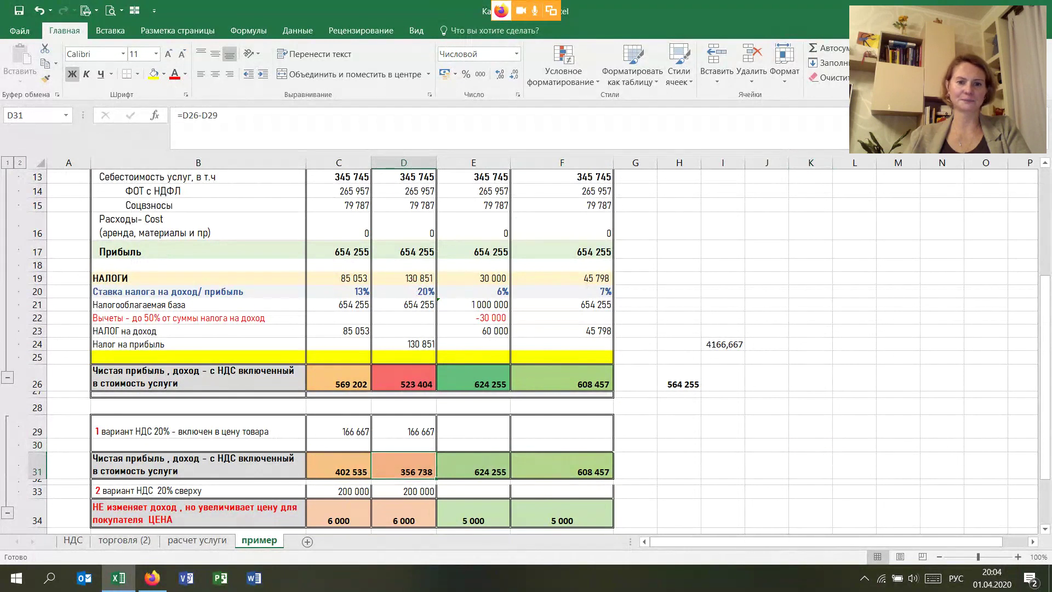
pyautogui.press('Left')
pyautogui.press('Left')
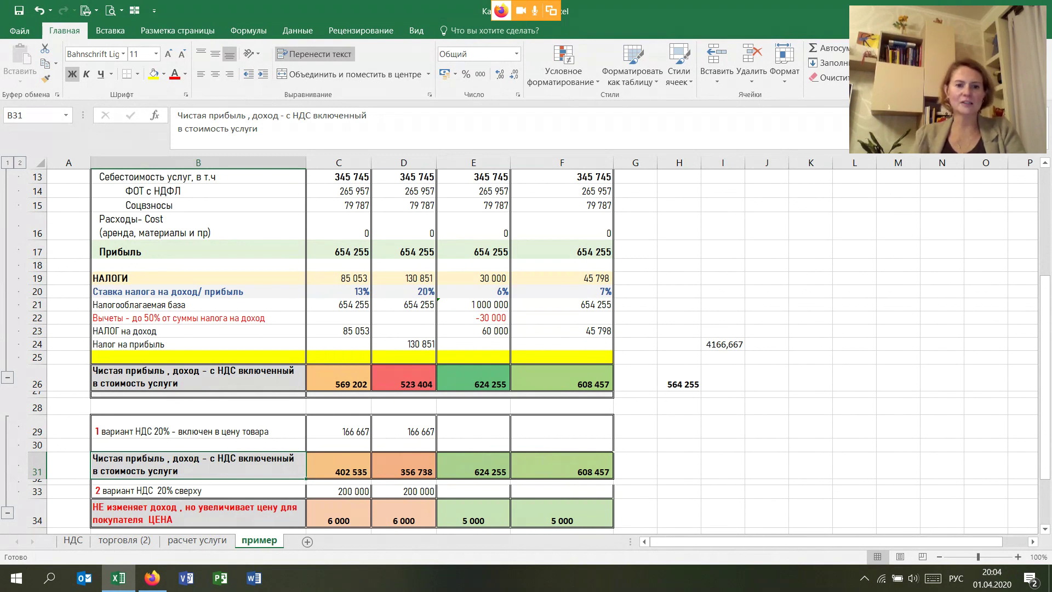
pyautogui.click(338, 464)
pyautogui.click(339, 378)
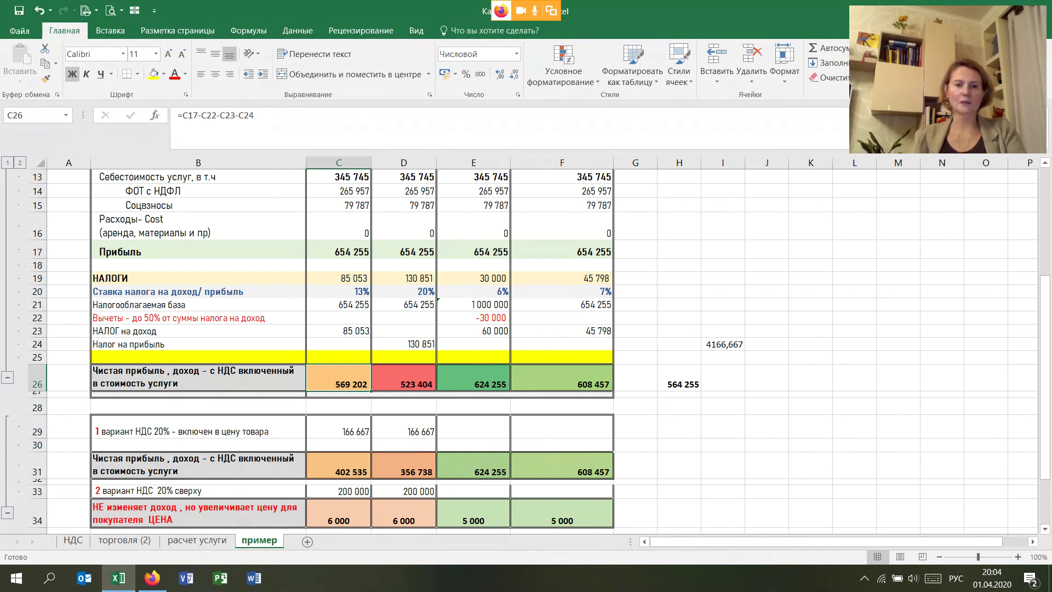
pyautogui.click(339, 464)
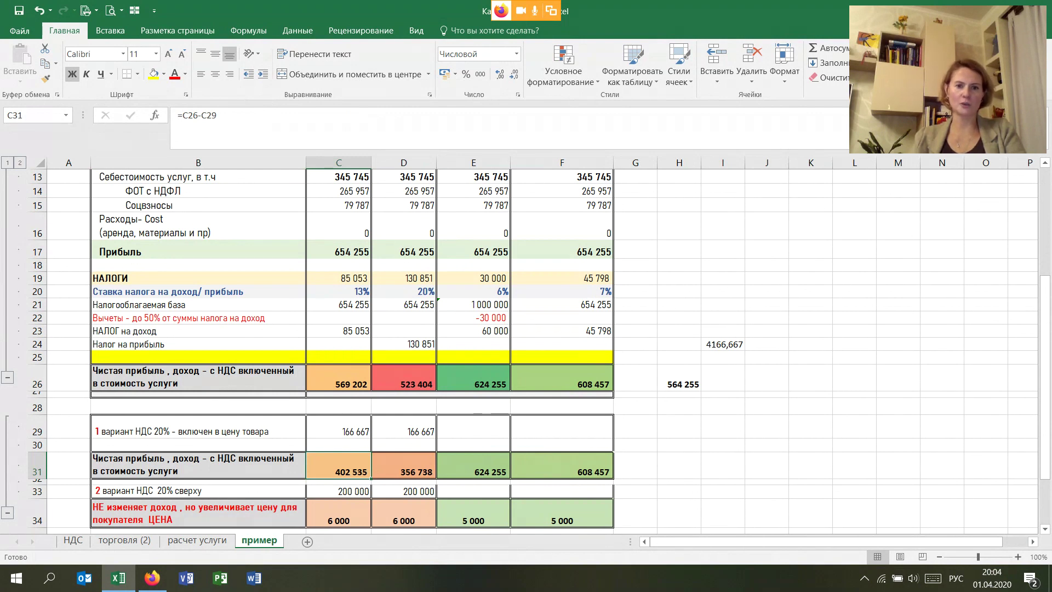
pyautogui.click(339, 431)
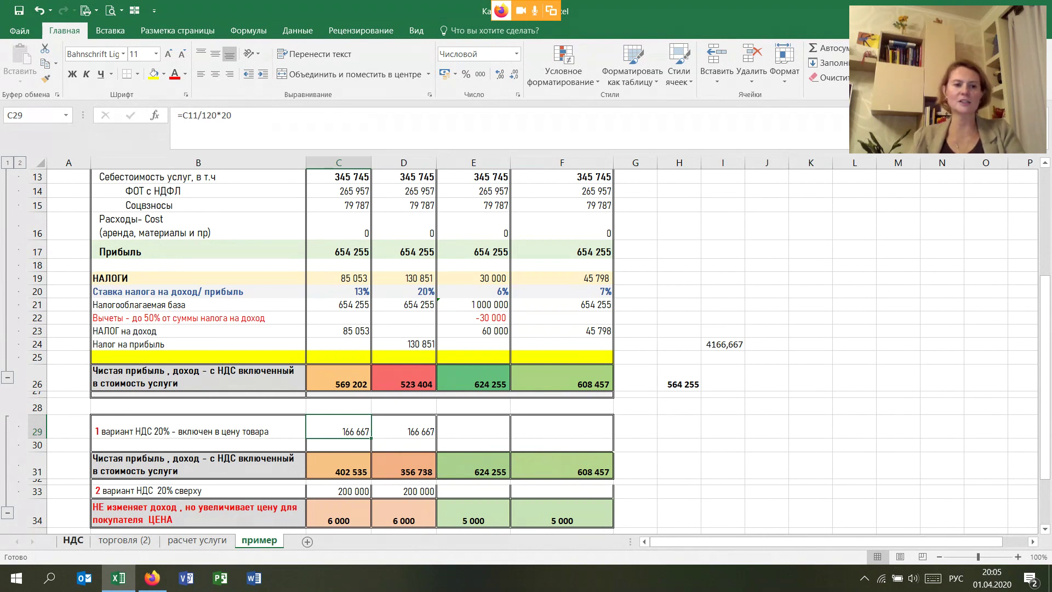
# Step: Review the НДС sheet's two purchase variants, with and without НДС, and open the расчет услуги sheet
pyautogui.hotkey('ctrl', 'pageup')
pyautogui.hotkey('ctrl', 'pageup')
pyautogui.hotkey('ctrl', 'pageup')
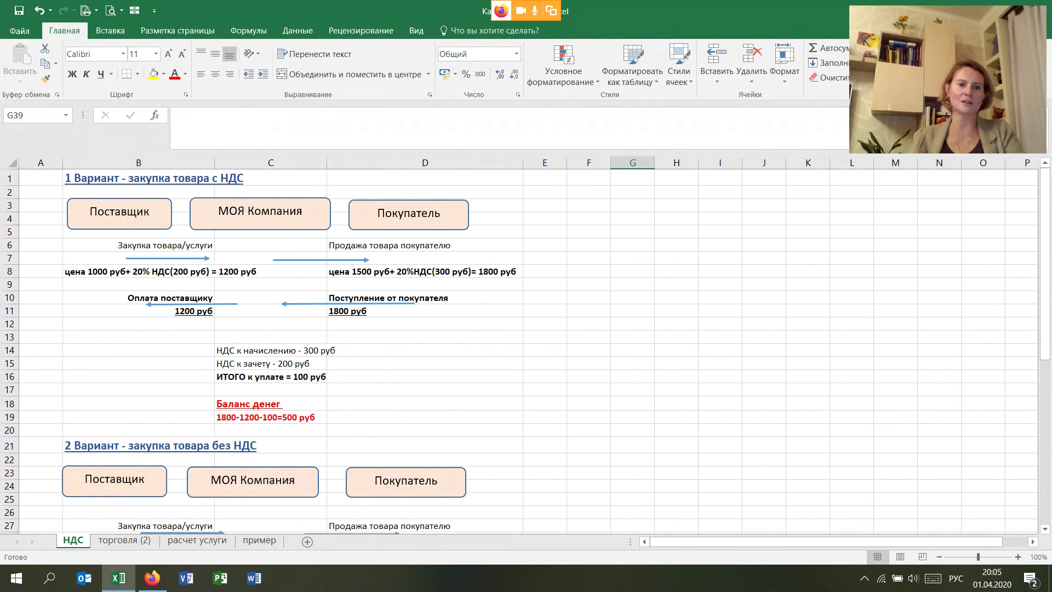
pyautogui.scroll(-2, 520, 350)
pyautogui.scroll(-1, 521, 351)
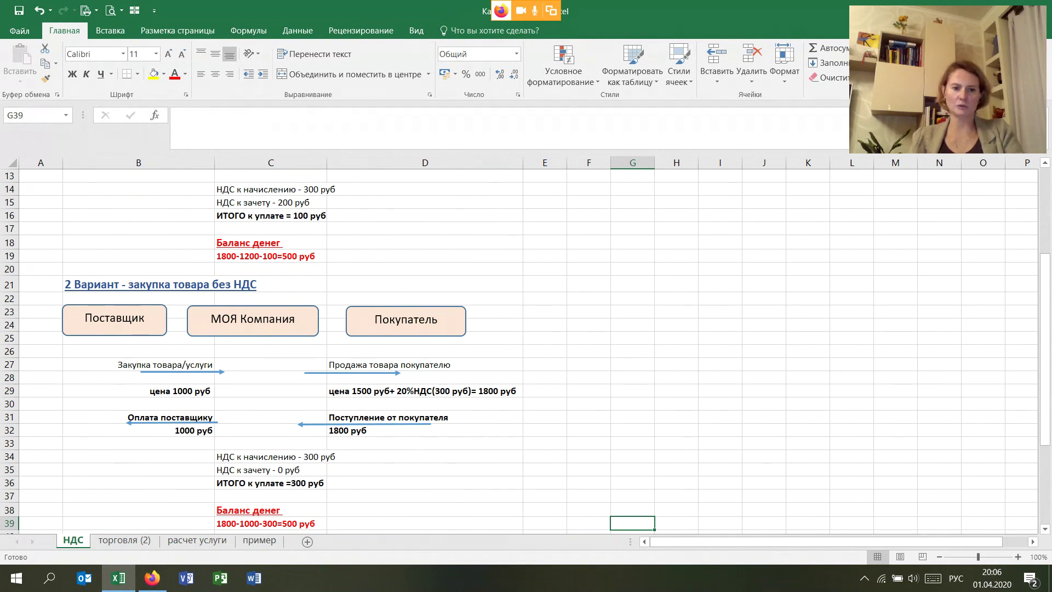
pyautogui.click(196, 540)
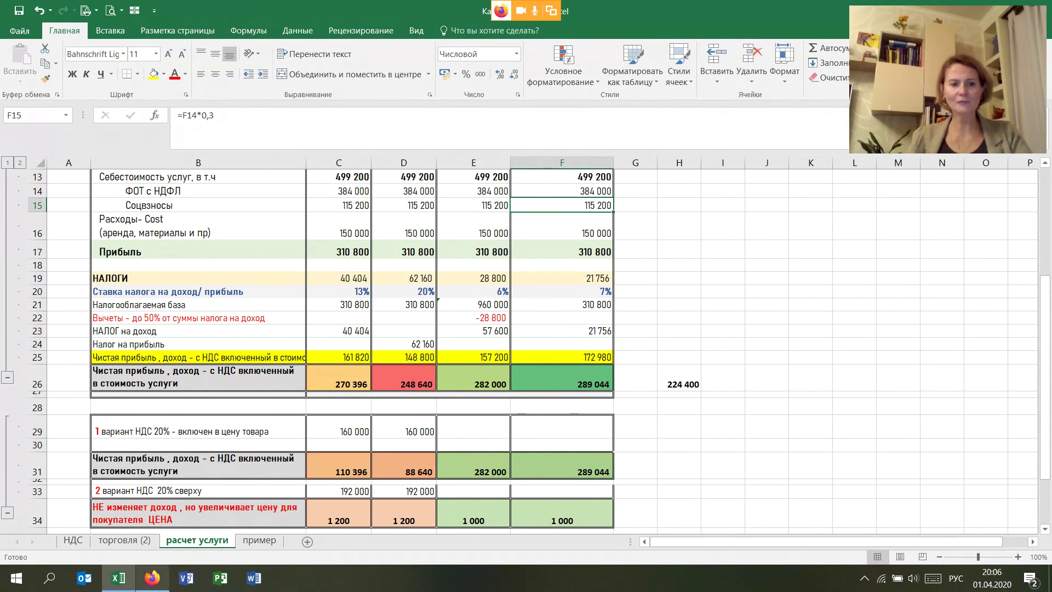
# Step: Switch to the Pruffme webinar in Firefox and read the participants' new questions in the chat
pyautogui.moveTo(152, 578)
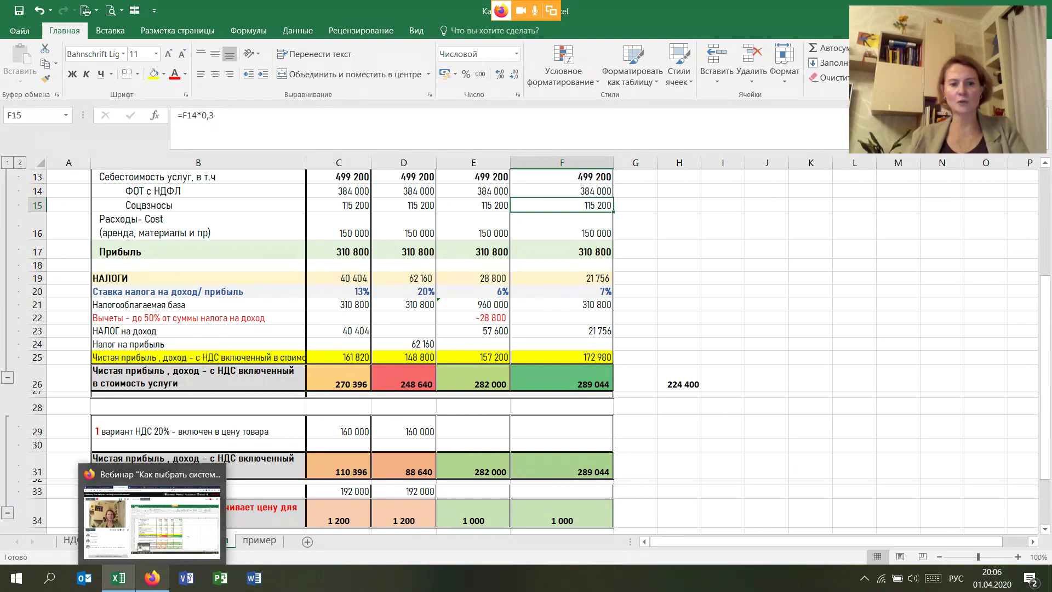
pyautogui.click(152, 578)
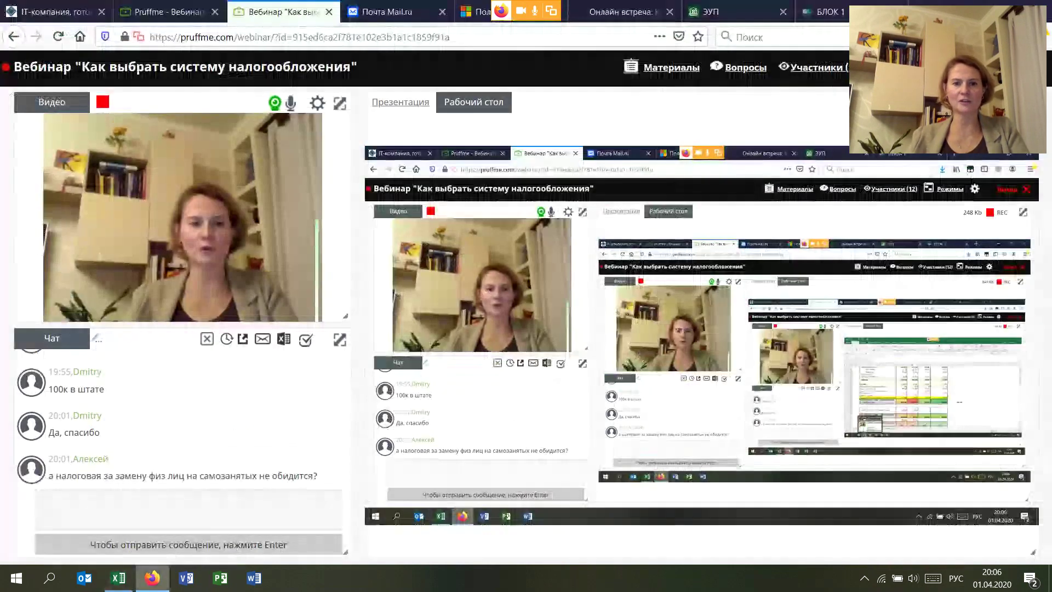
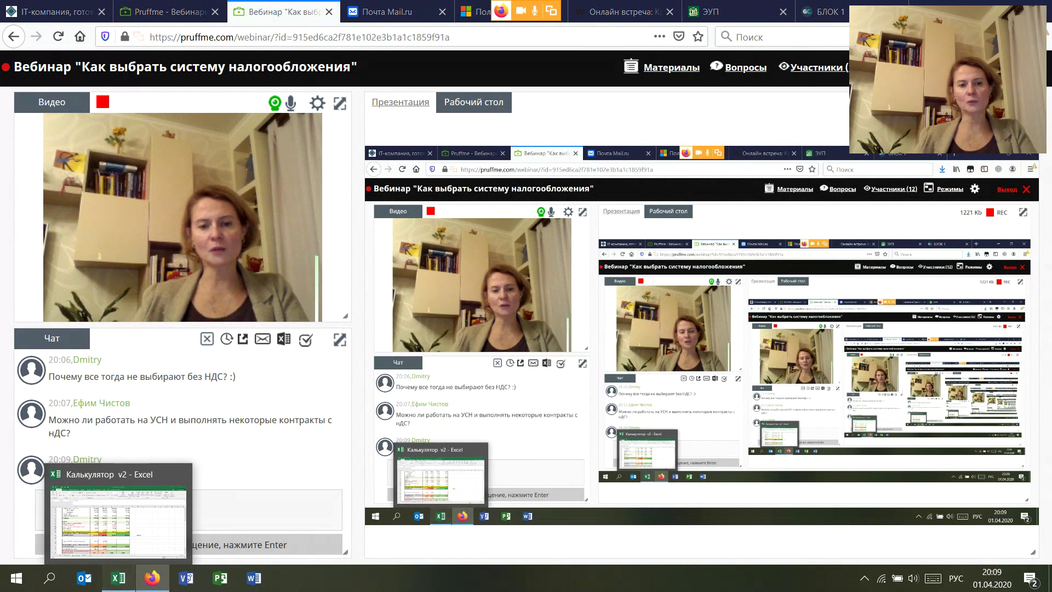
# Step: Switch back to Excel and examine the торговля (2) sheet's Исходные условия, the УСН Доходы-Расходы tax rate and the revenue formula in C11
pyautogui.click(118, 578)
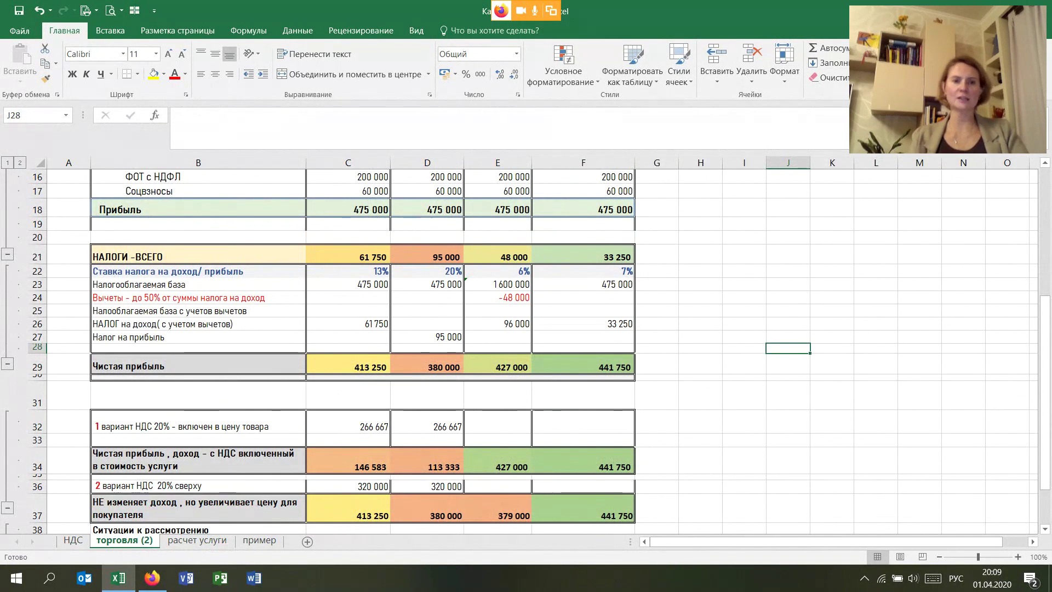
pyautogui.scroll(1, 524, 352)
pyautogui.scroll(2, 525, 352)
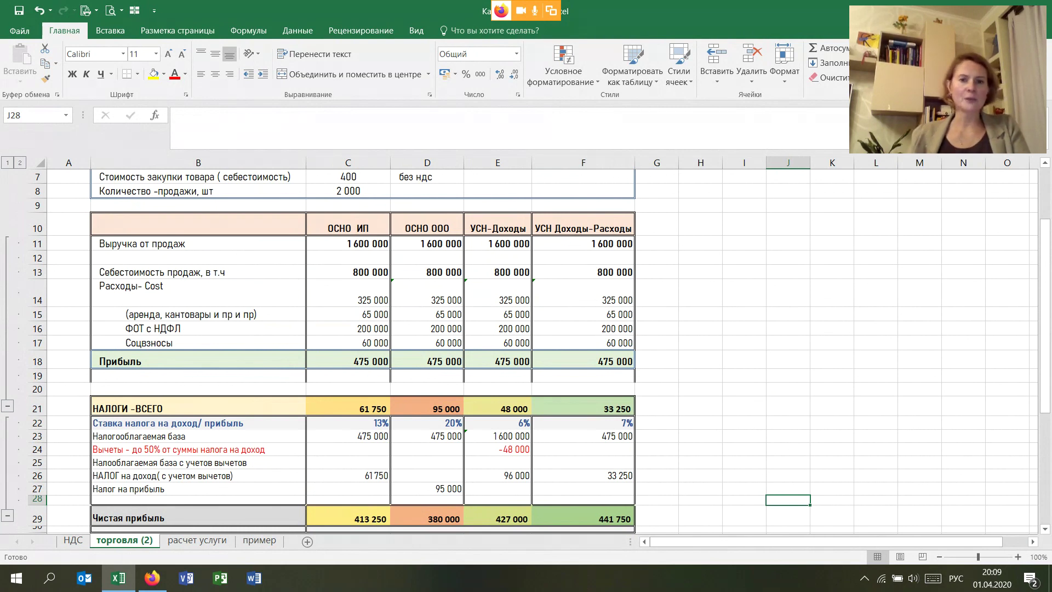
pyautogui.scroll(2, 526, 351)
pyautogui.click(583, 276)
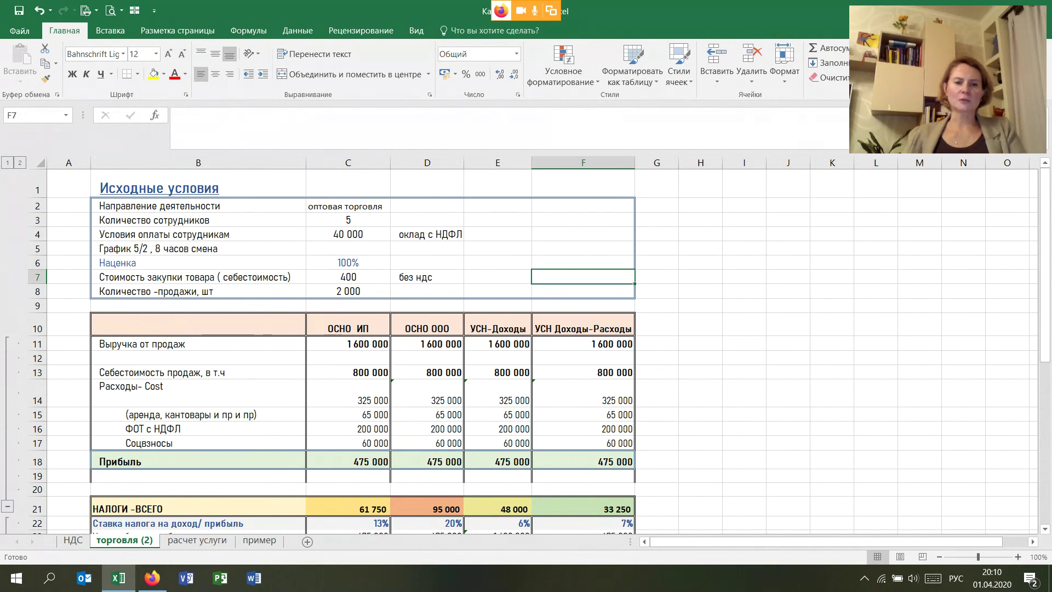
pyautogui.scroll(-1, 526, 351)
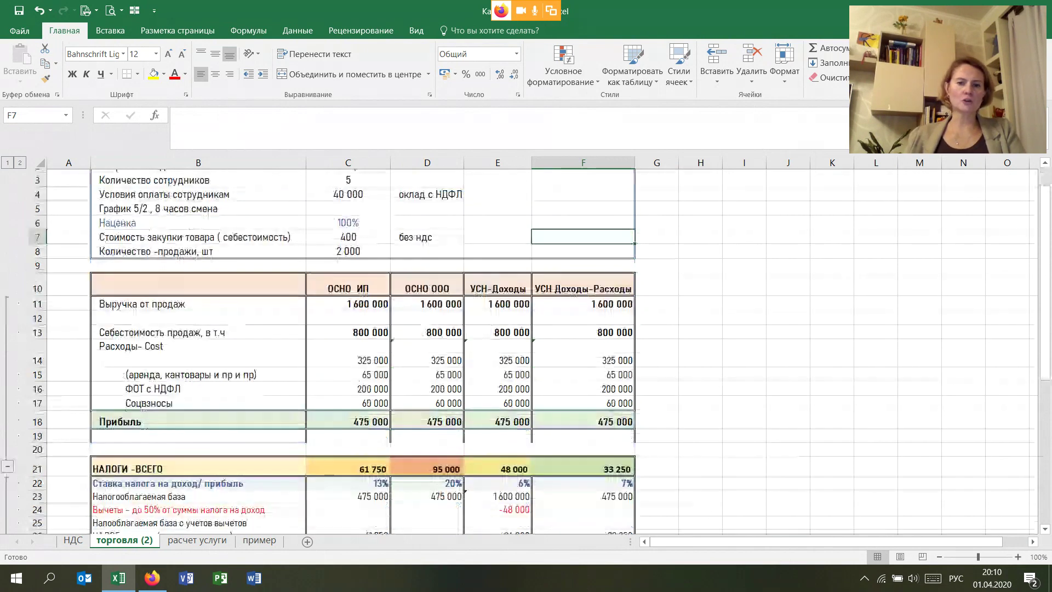
pyautogui.click(583, 465)
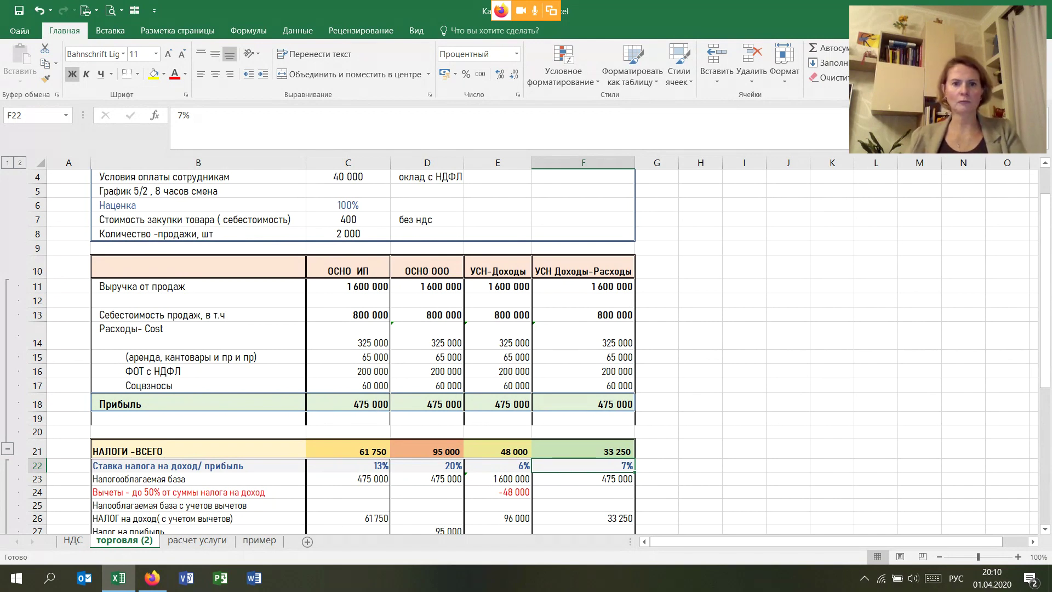
pyautogui.scroll(1, 526, 350)
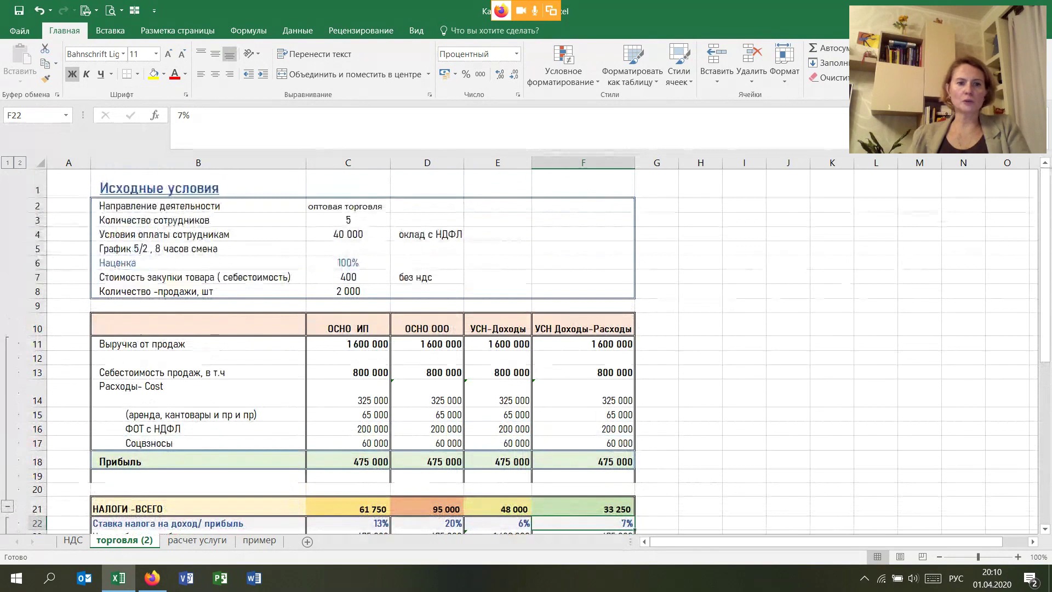
pyautogui.click(348, 344)
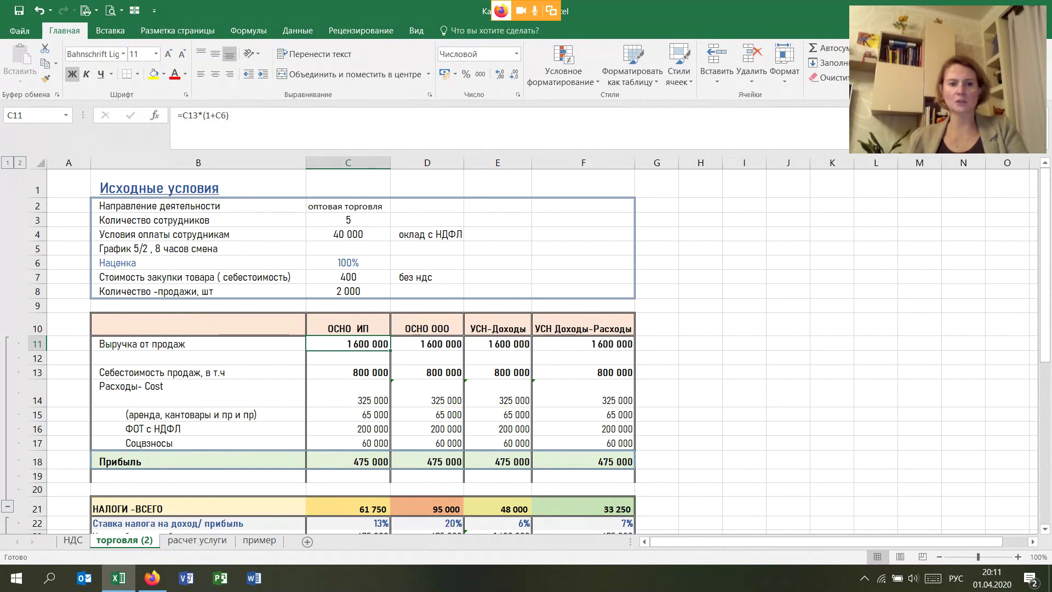
# Step: Compare taxes, Чистая прибыль and the included 20% НДС across the four regimes on торговля (2), checking the net profit formula in F29
pyautogui.scroll(-3, 525, 351)
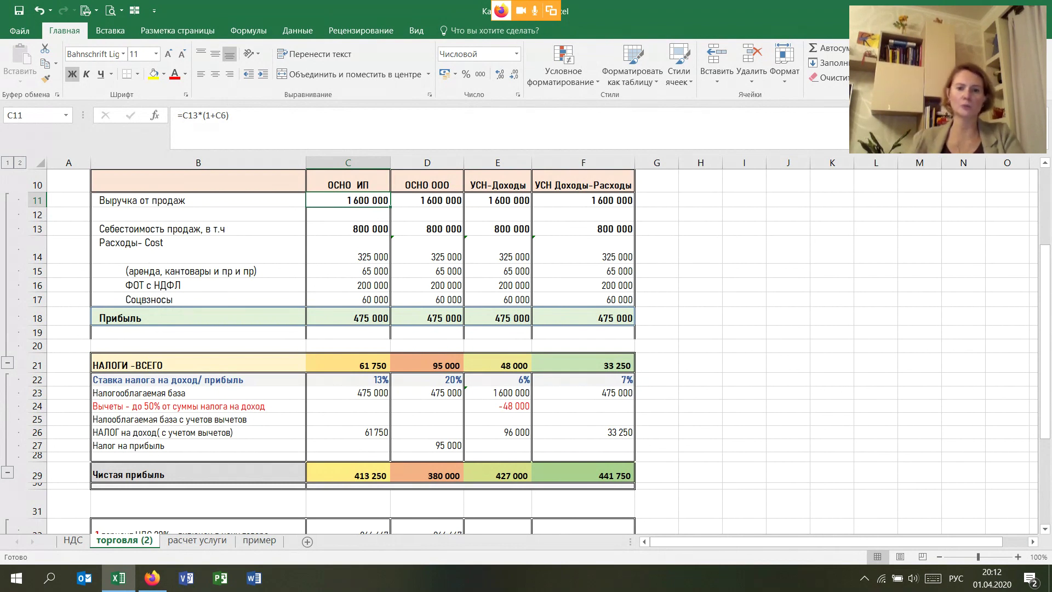
pyautogui.scroll(-1, 525, 350)
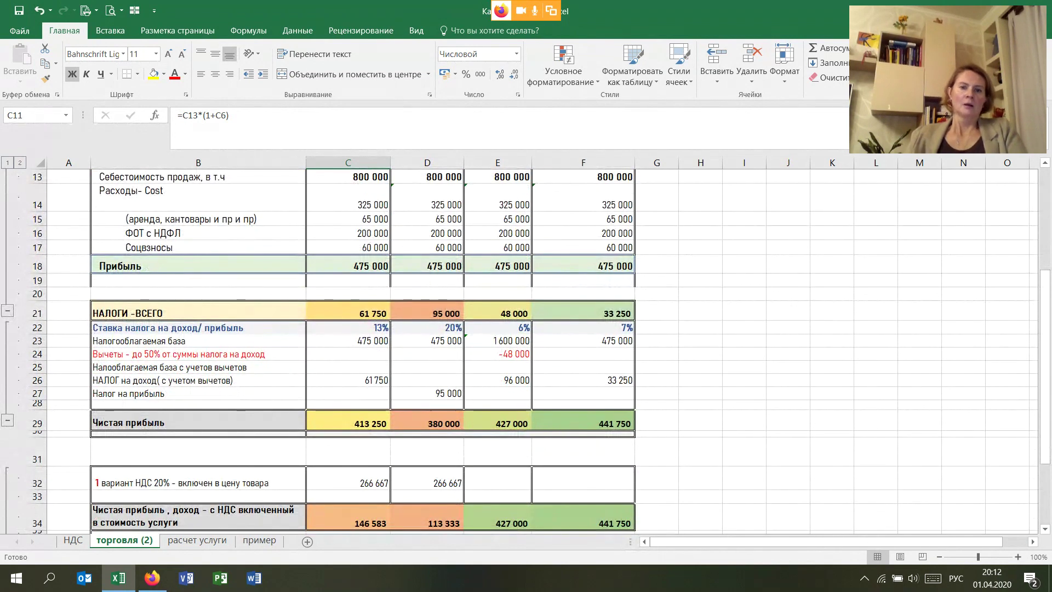
pyautogui.scroll(4, 526, 350)
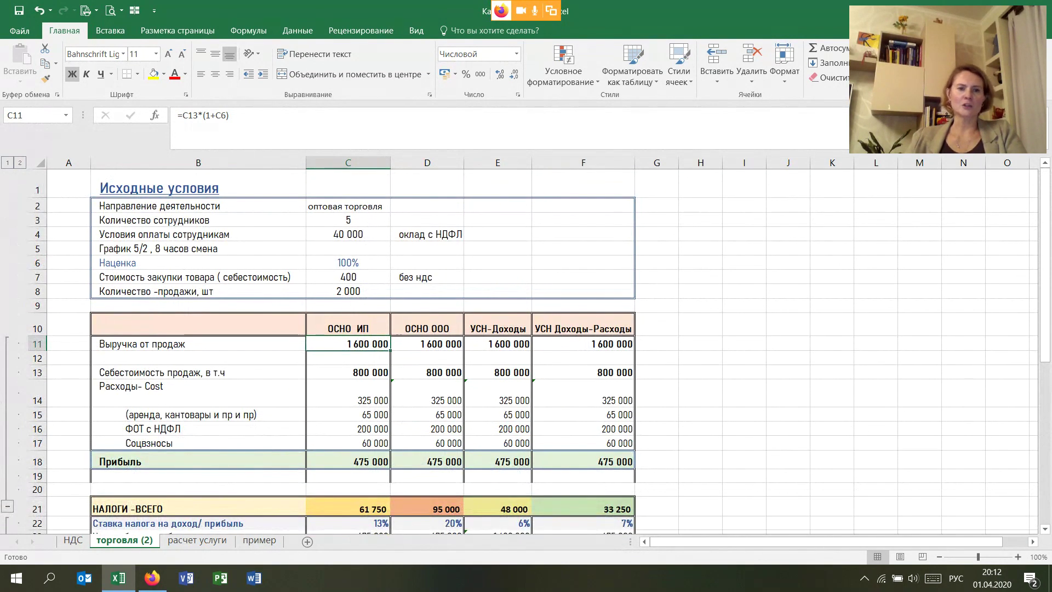
pyautogui.scroll(-1, 526, 350)
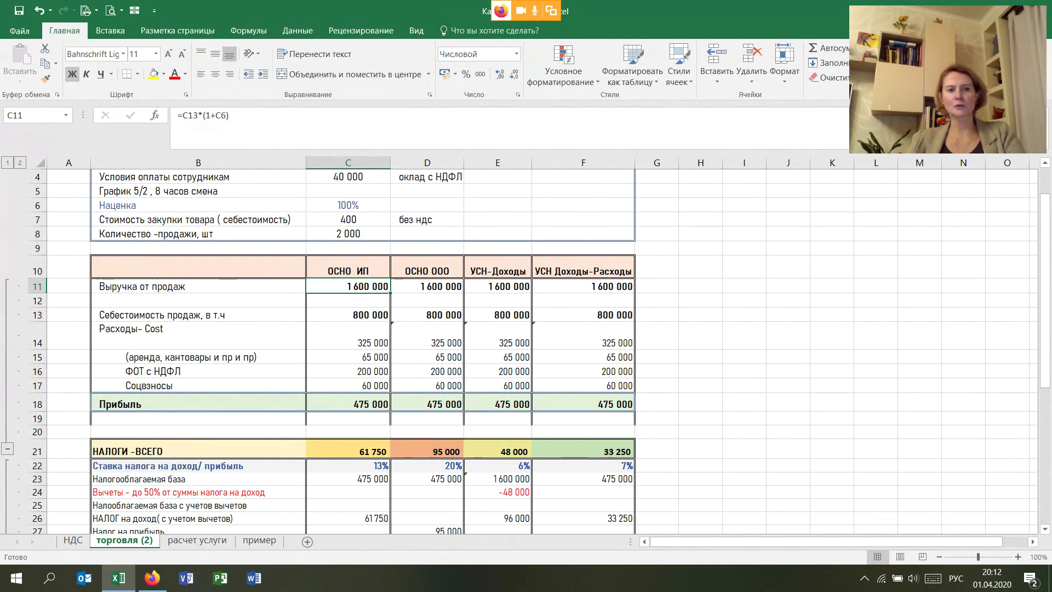
pyautogui.scroll(-3, 700, 383)
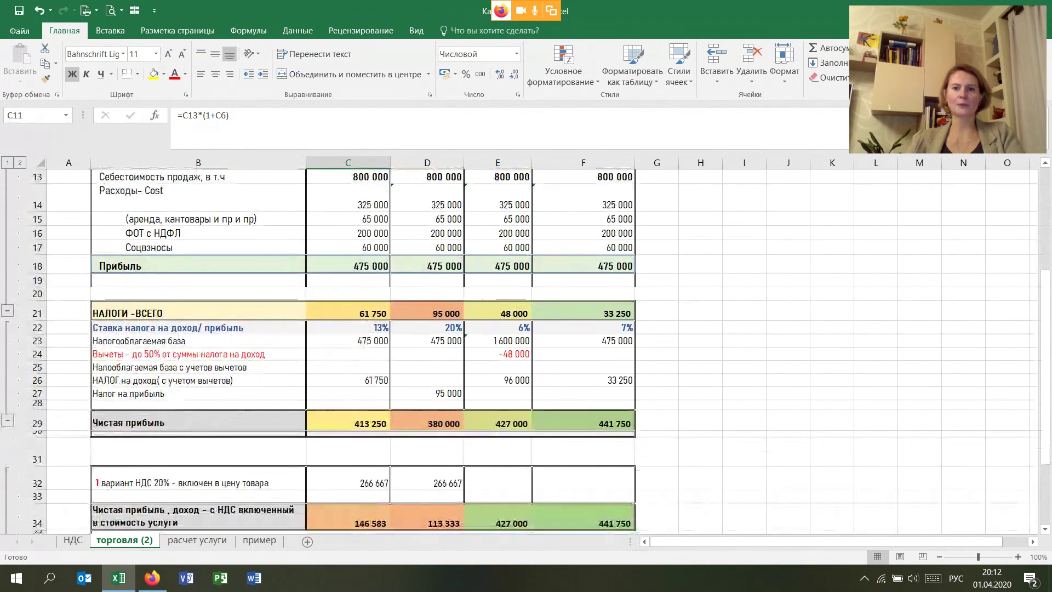
pyautogui.click(700, 477)
pyautogui.click(583, 422)
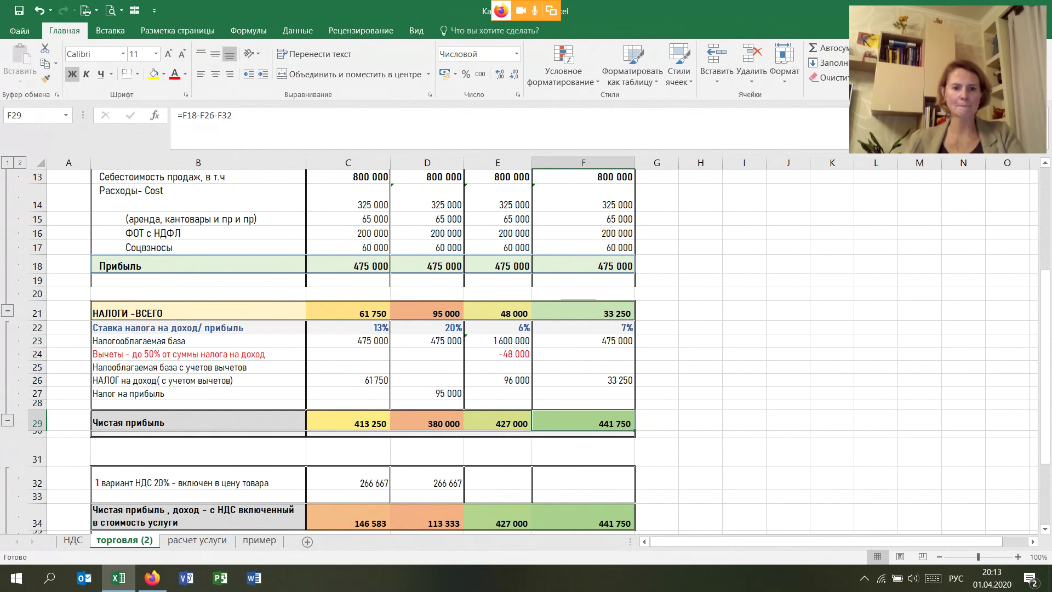
# Step: Return to the Pruffme webinar in Firefox and check the chat for further messages
pyautogui.click(152, 577)
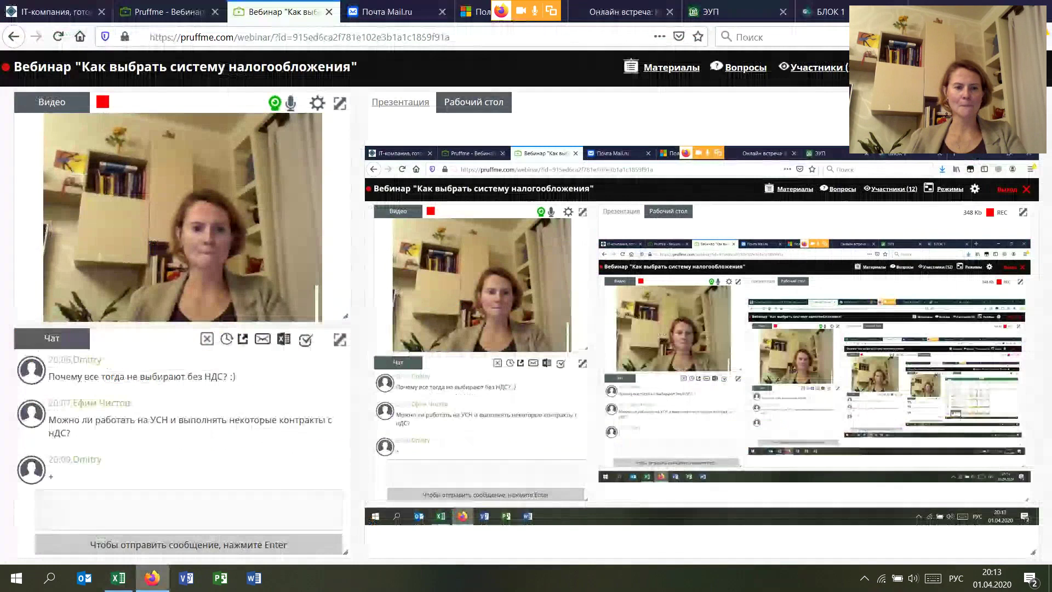
pyautogui.moveTo(220, 468)
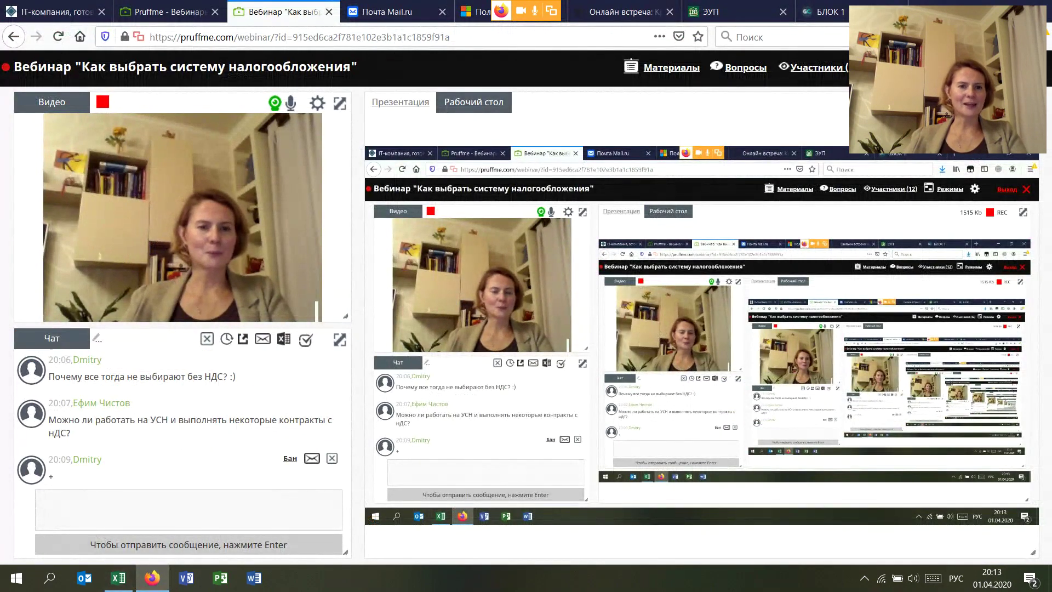